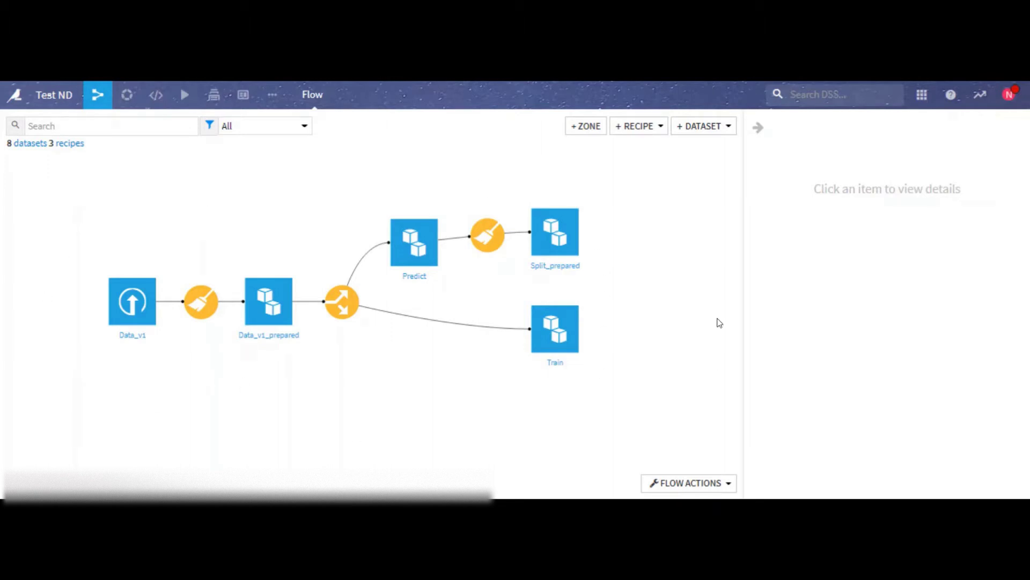
- Open the Data_v1 dataset, examine its columns through Class variable, and return to the flow
left_click(118, 297)
double_click(127, 299)
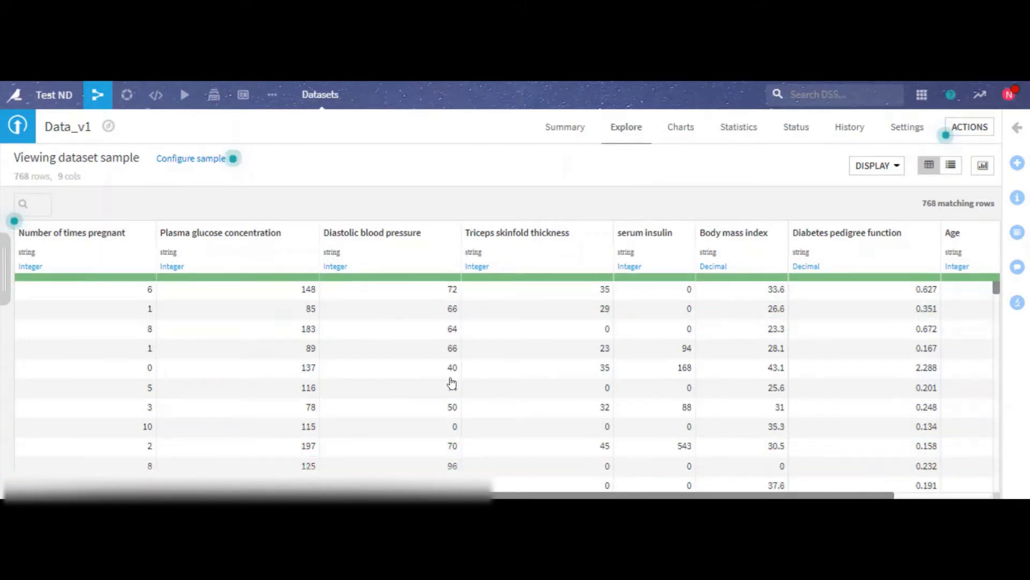
left_click_drag(536, 494, 633, 495)
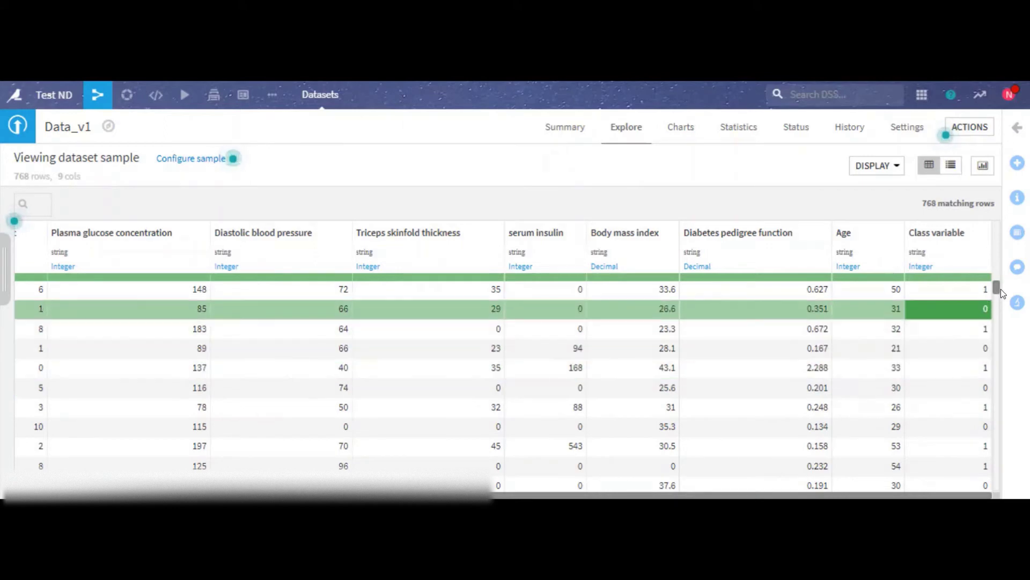
mouse_move(997, 290)
left_mouse_down()
mouse_move(996, 414)
mouse_move(994, 272)
left_mouse_up()
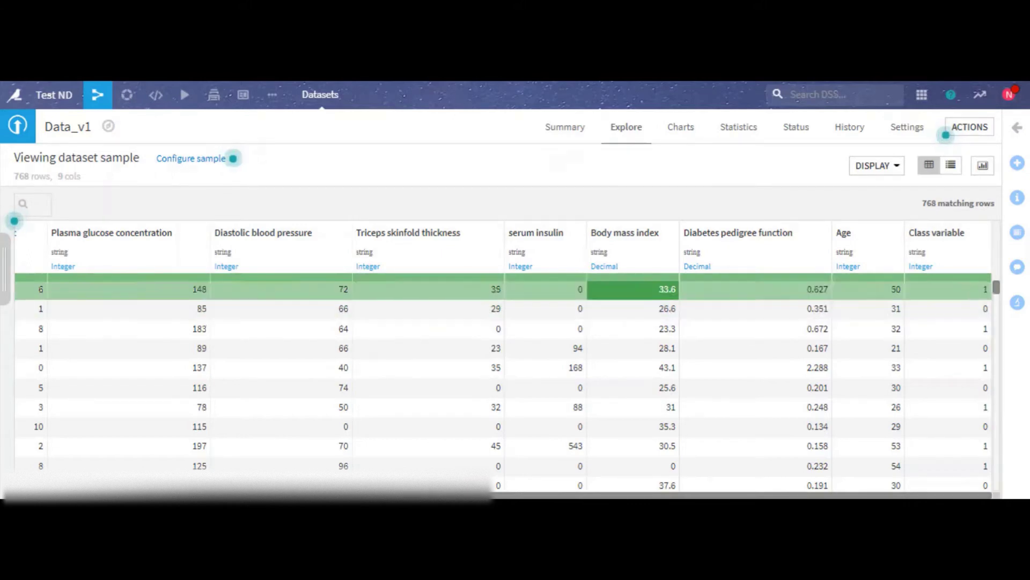
left_click_drag(207, 496, 109, 495)
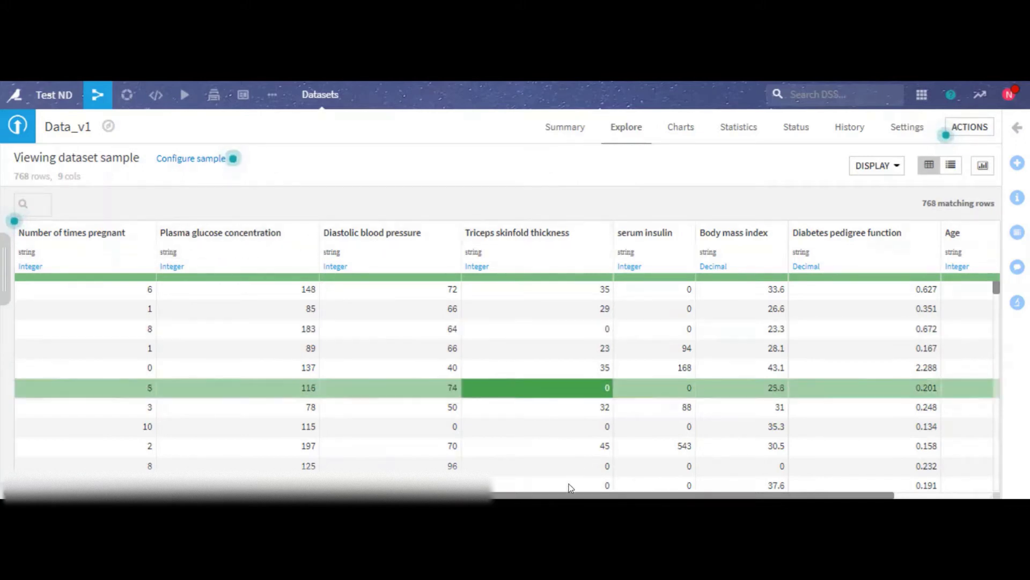
left_click_drag(584, 496, 686, 498)
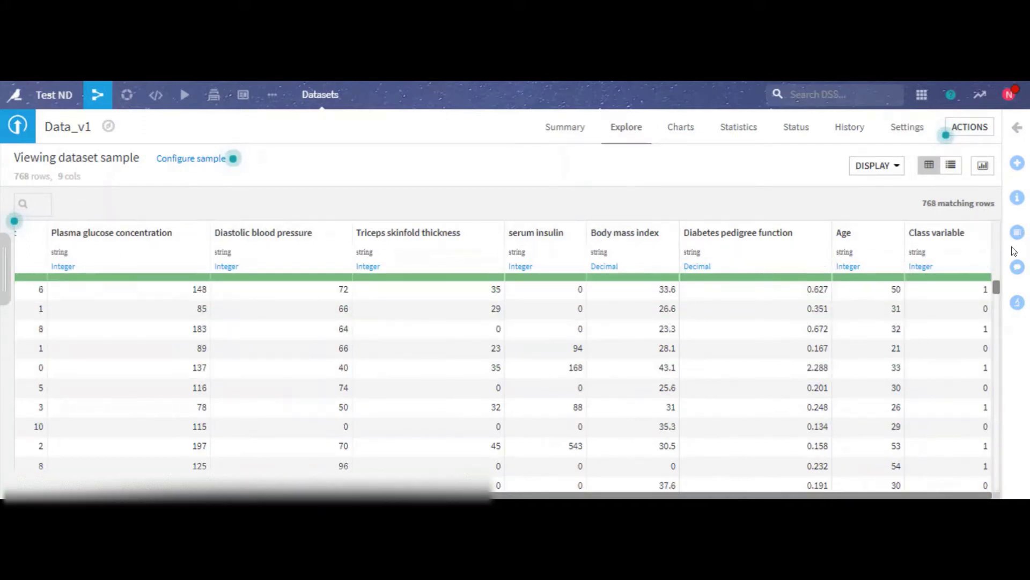
left_click(101, 103)
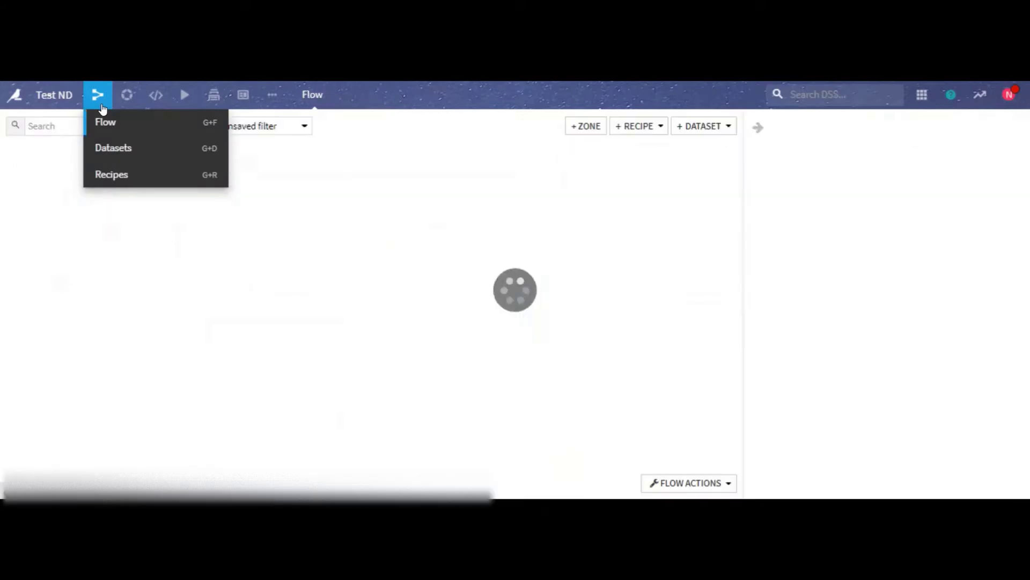
left_click(620, 433)
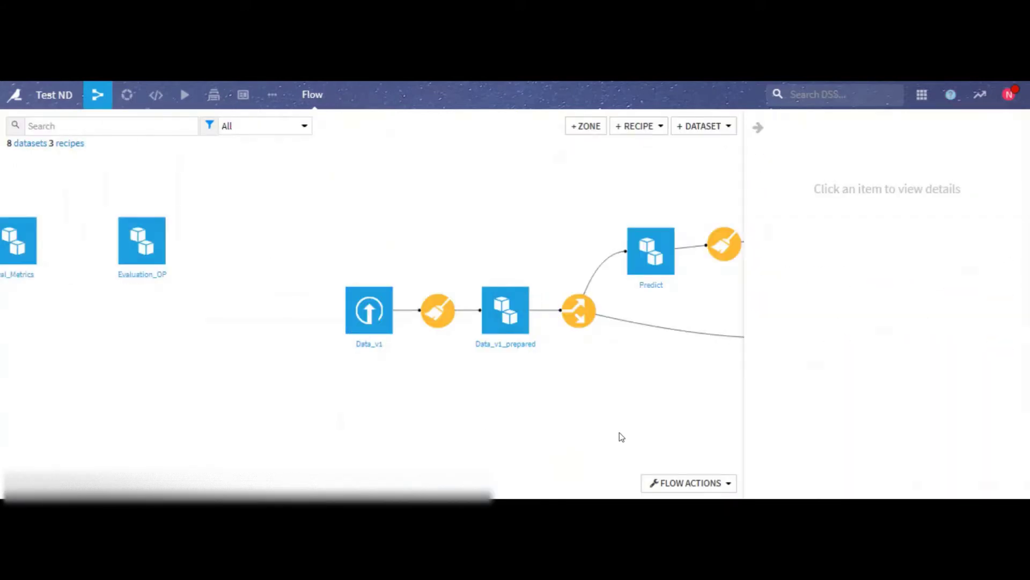
left_click_drag(621, 437, 346, 445)
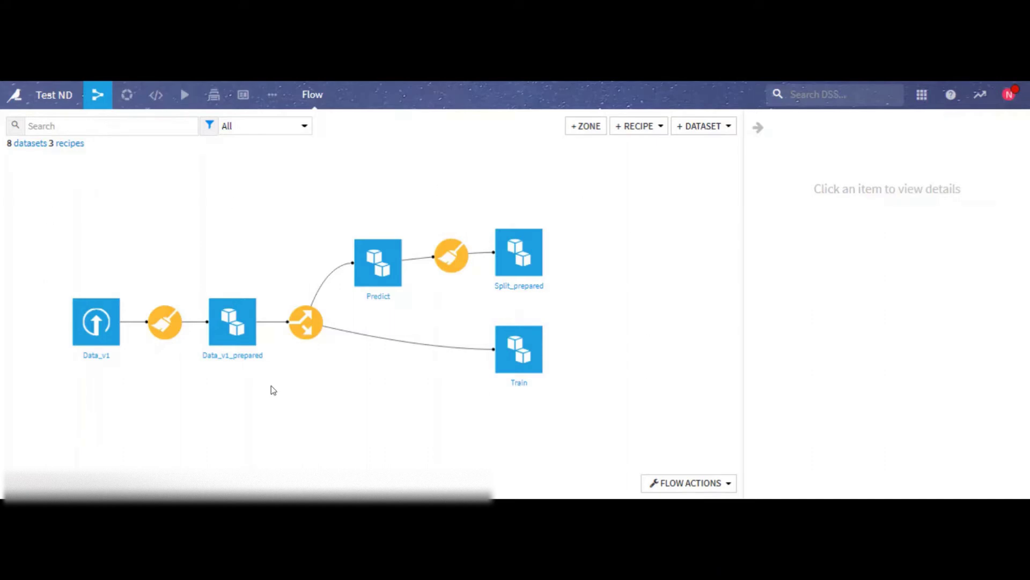
- View the Test ND project's summary page with its flow, lab and dashboard overview, and go back to the flow
left_click(49, 95)
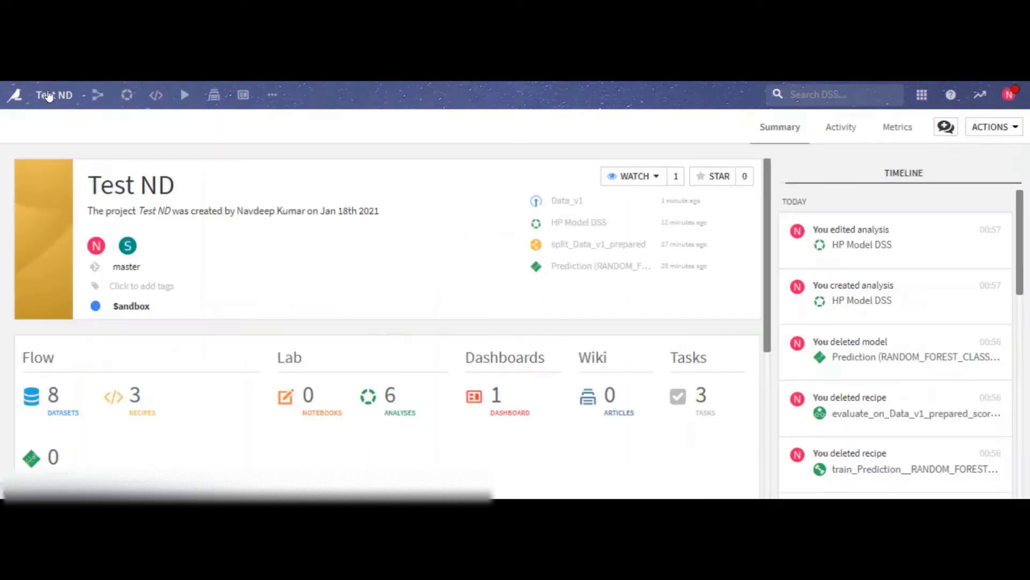
mouse_move(34, 107)
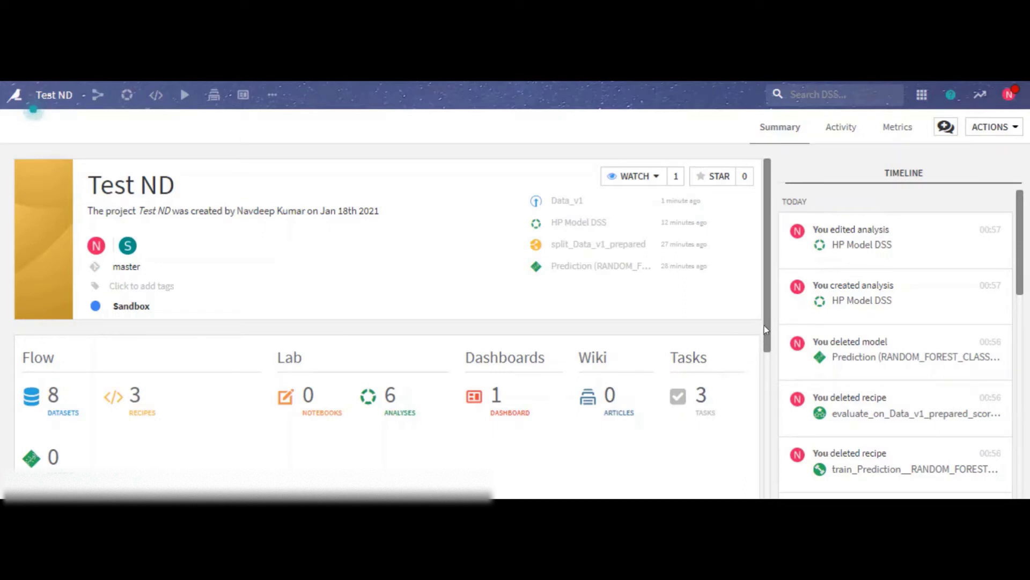
left_click_drag(766, 320, 762, 361)
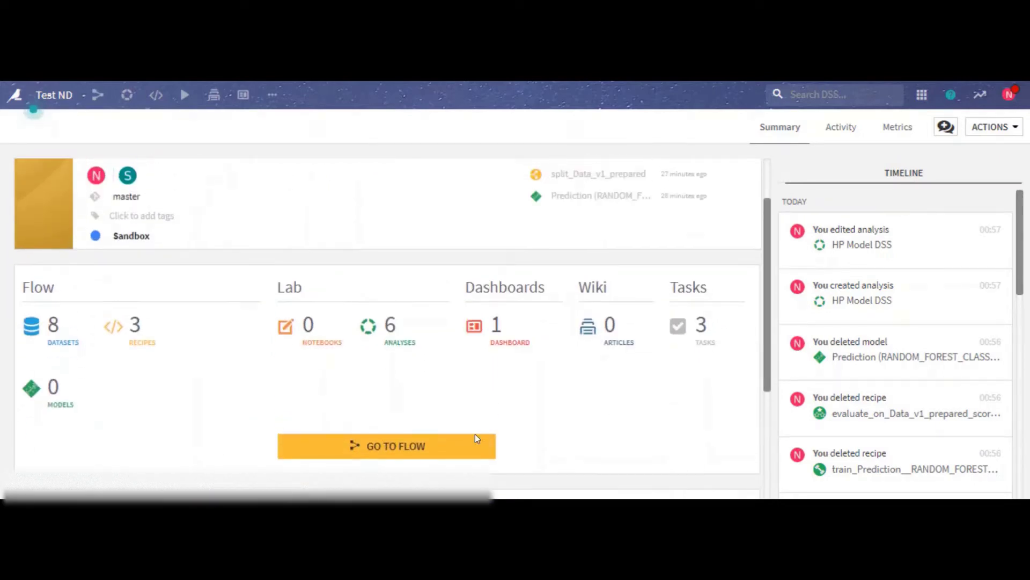
left_click(409, 454)
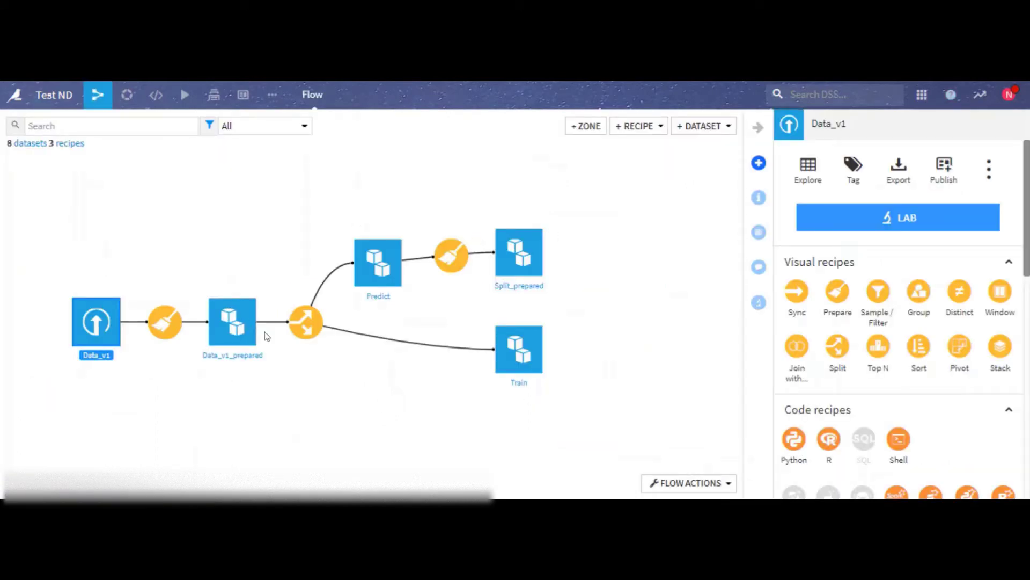
mouse_move(105, 106)
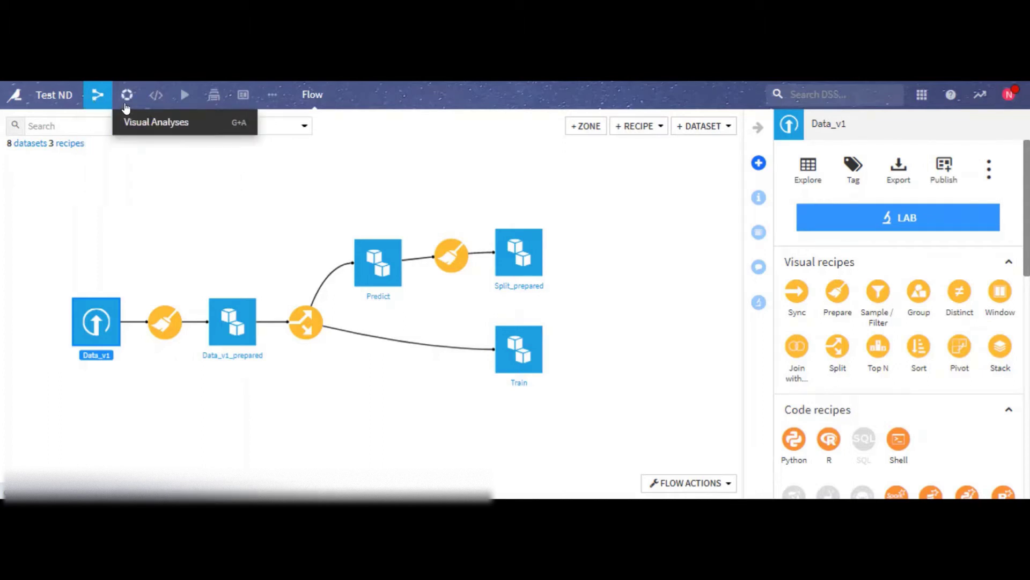
mouse_move(160, 99)
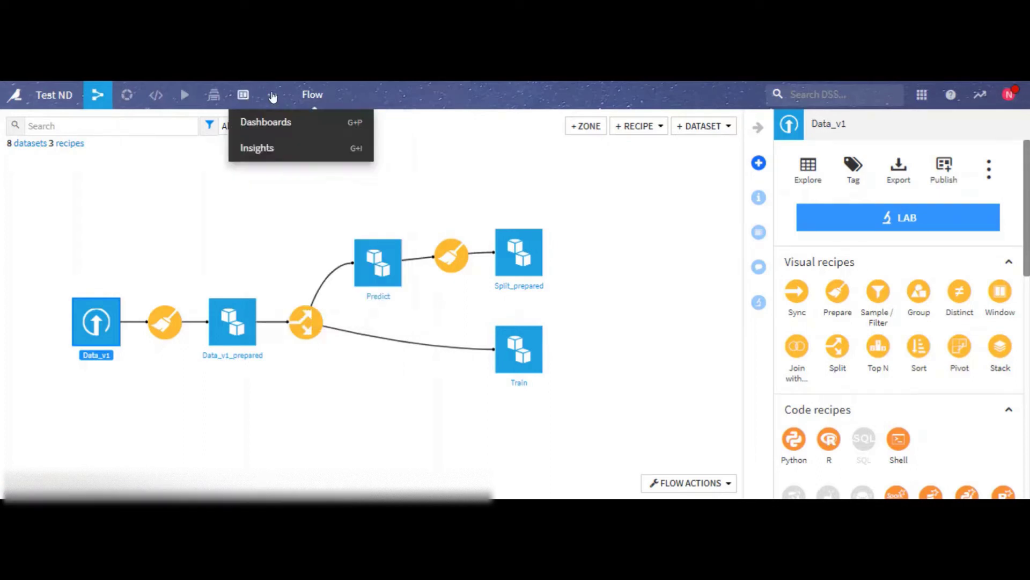
mouse_move(272, 97)
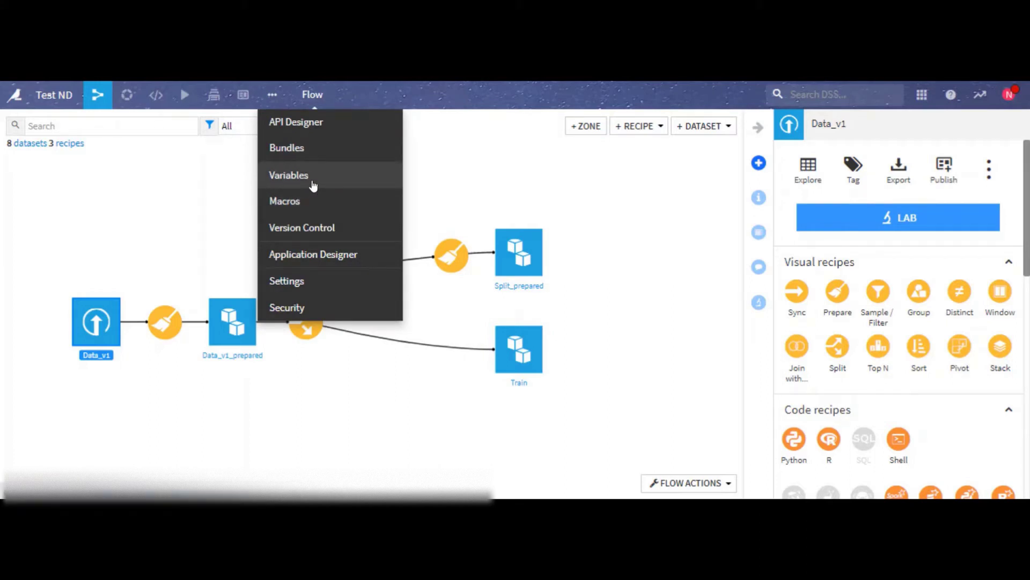
left_click(587, 351)
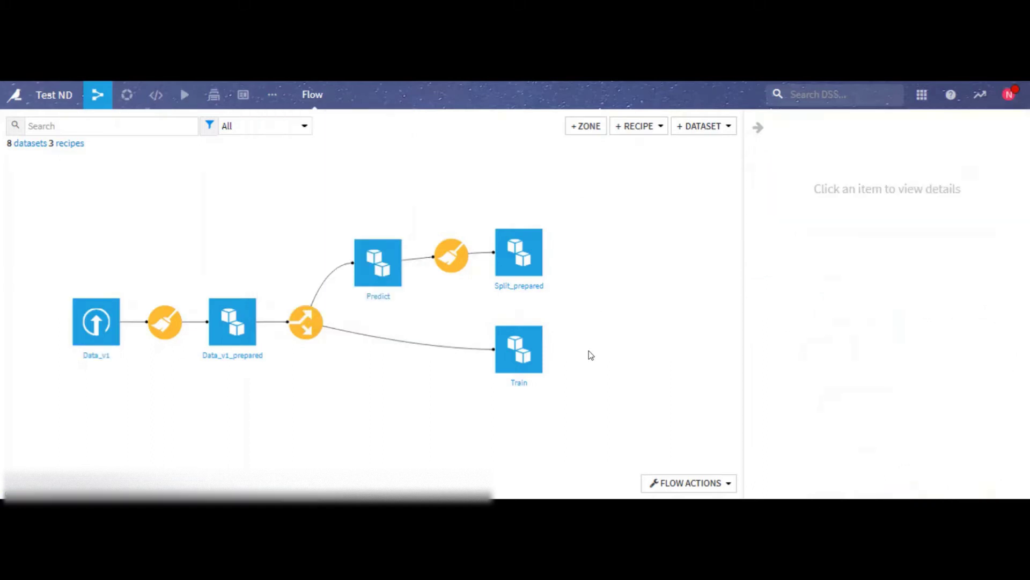
left_click_drag(587, 351, 624, 328)
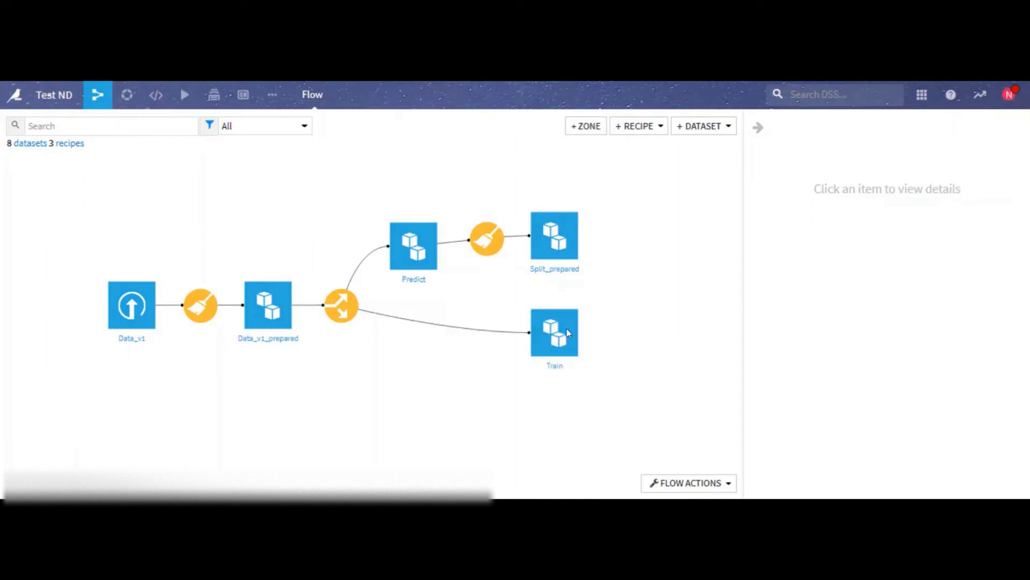
- Select the Split_prepared dataset and examine the visual, code, plugin and other recipes offered for it
left_click(570, 250)
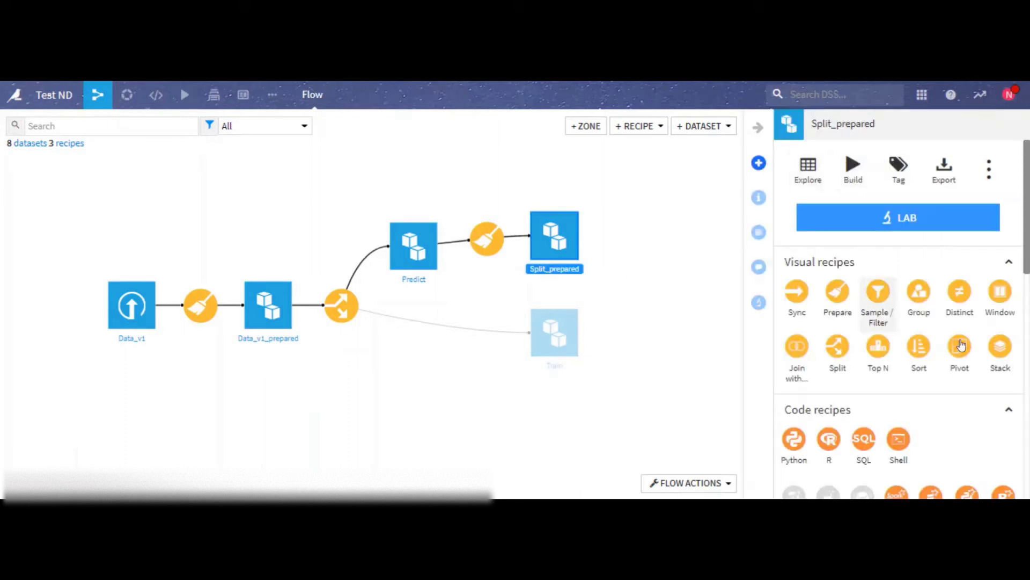
scroll(1000, 352, "down", 6)
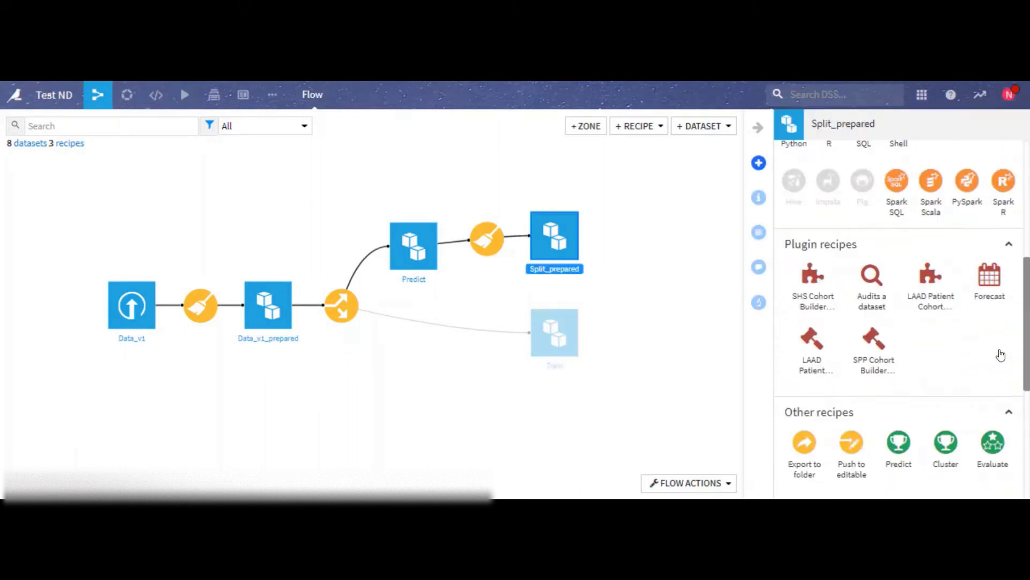
scroll(1000, 346, "up", 6)
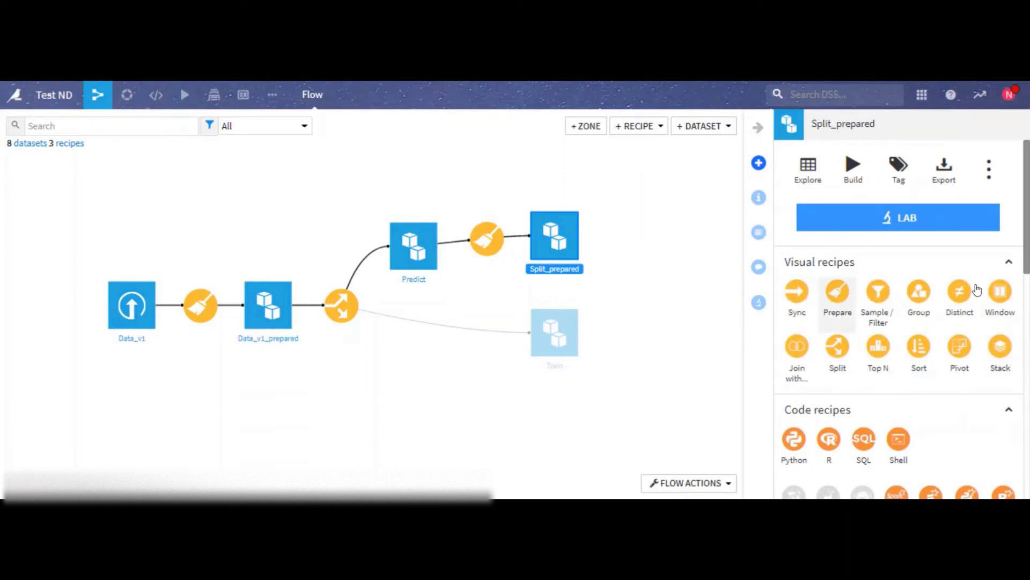
scroll(973, 380, "down", 2)
scroll(974, 381, "down", 2)
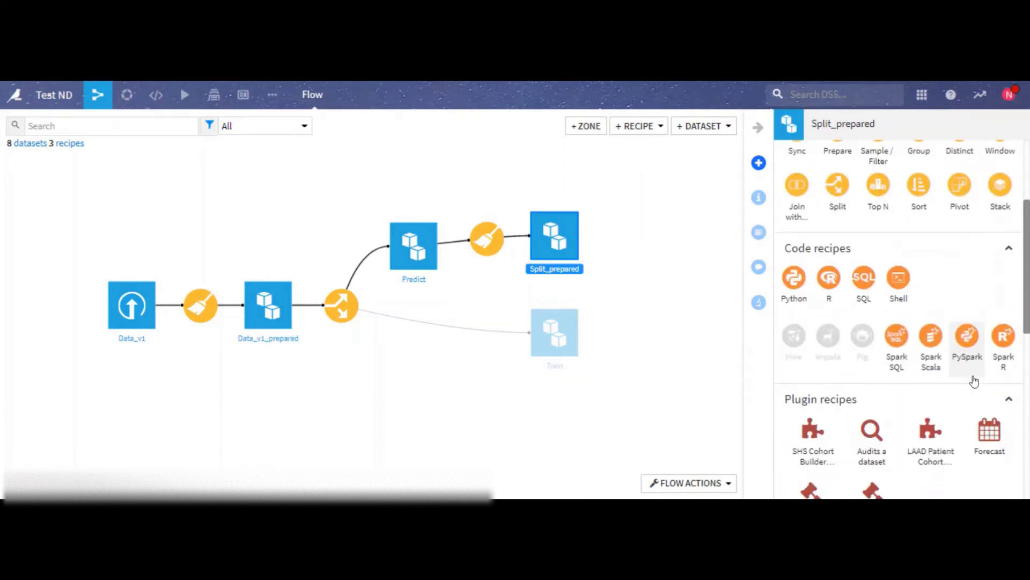
scroll(974, 380, "down", 8)
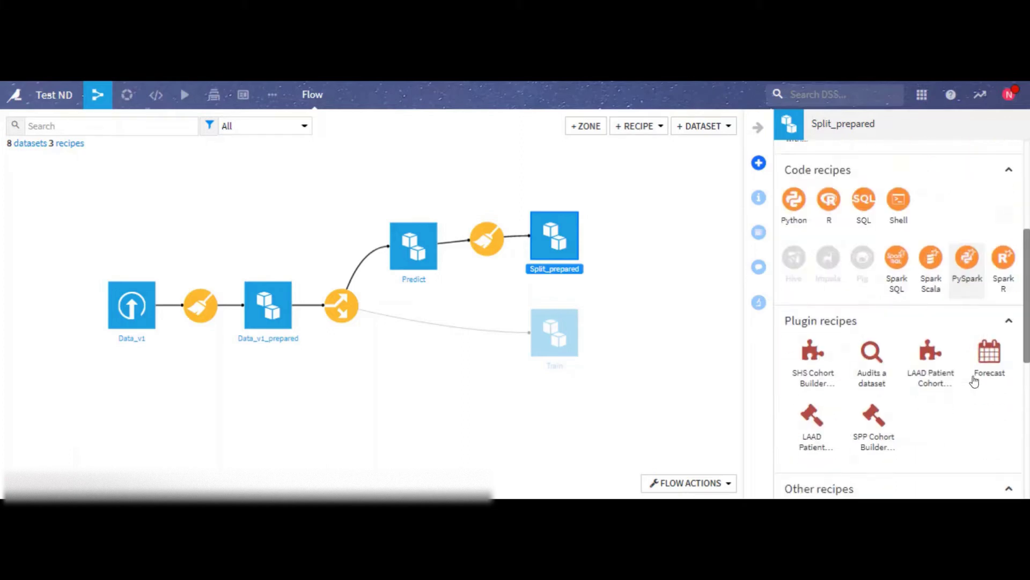
scroll(974, 380, "up", 7)
scroll(974, 380, "up", 5)
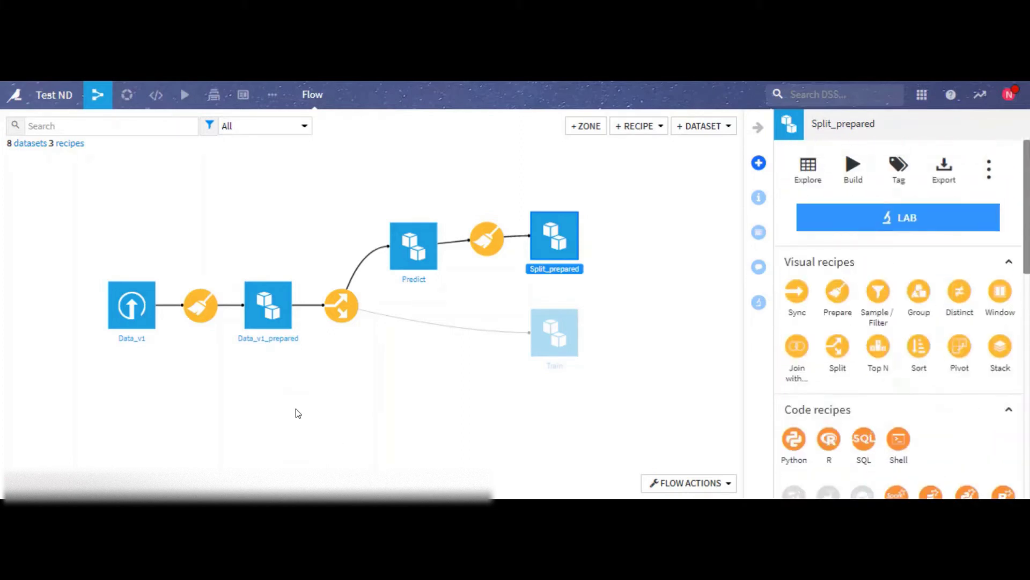
left_click(176, 397)
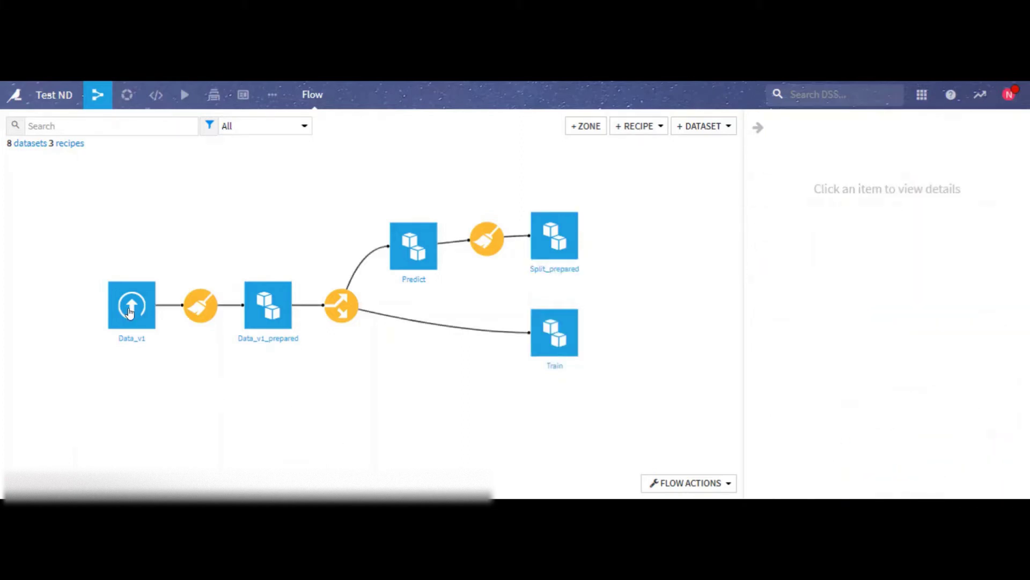
- Reopen the Data_v1 dataset to review its predictor columns and Class variable, and return to the flow
double_click(129, 311)
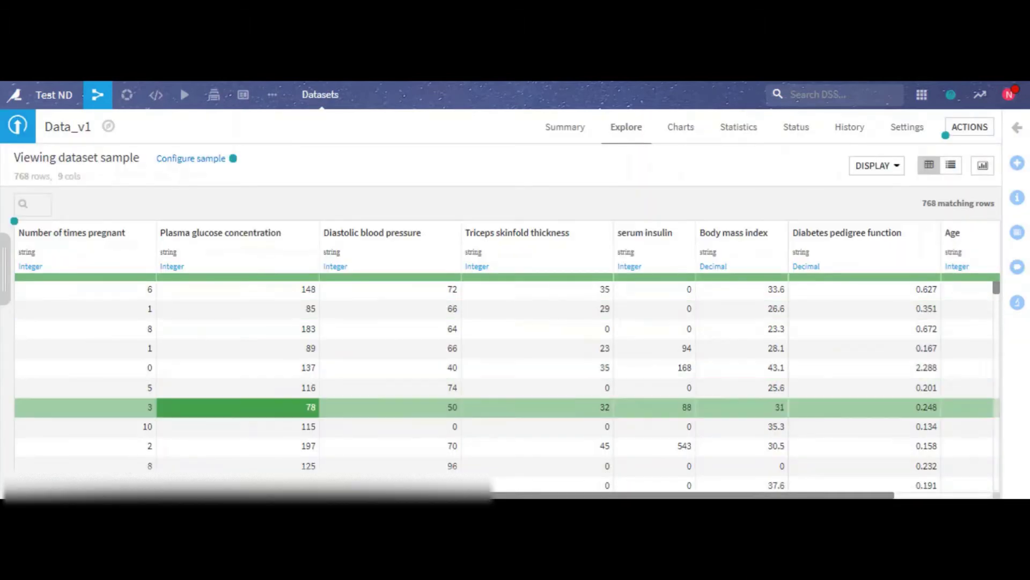
scroll(502, 375, "right", 3)
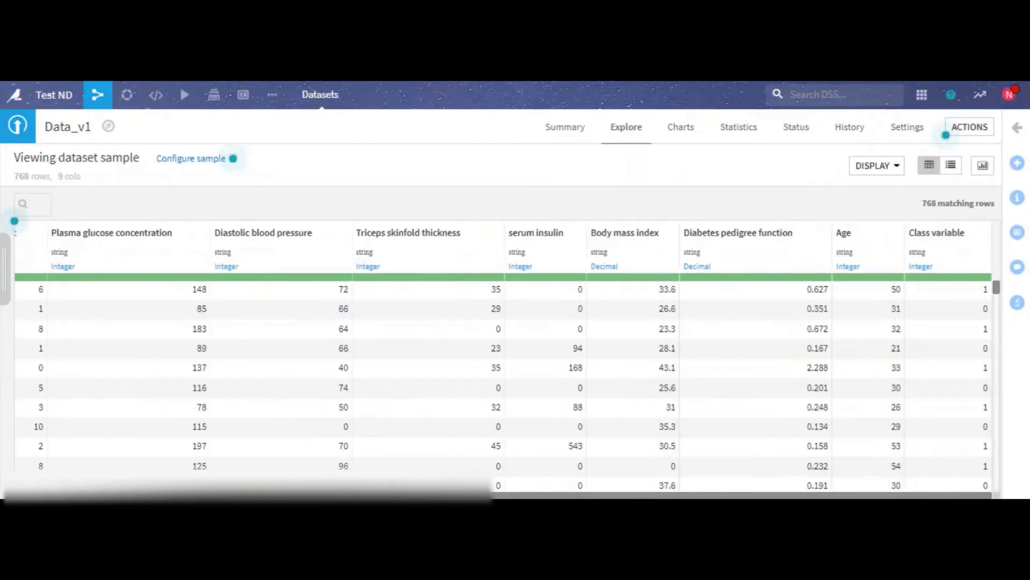
scroll(502, 376, "left", 3)
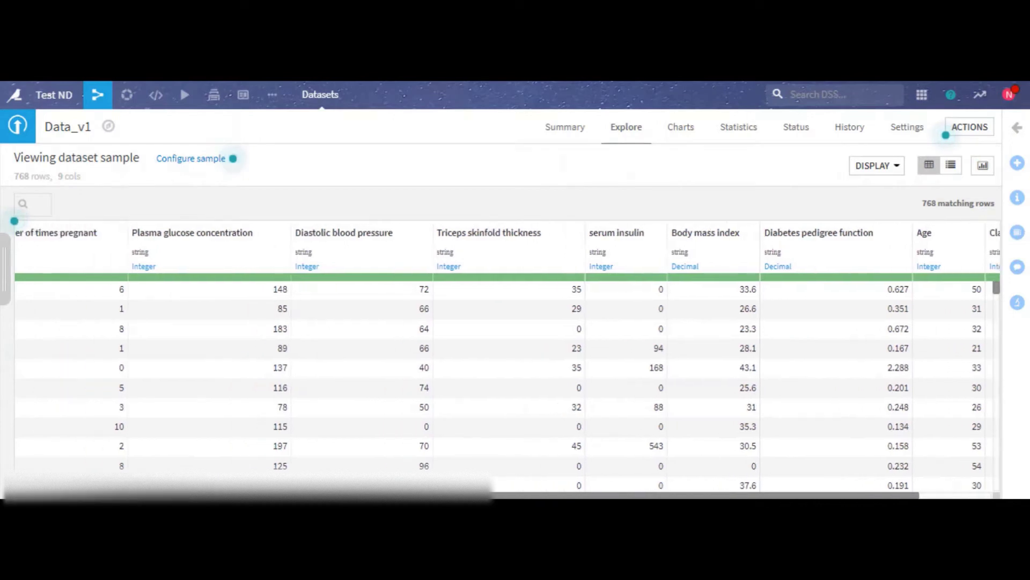
scroll(502, 375, "right", 3)
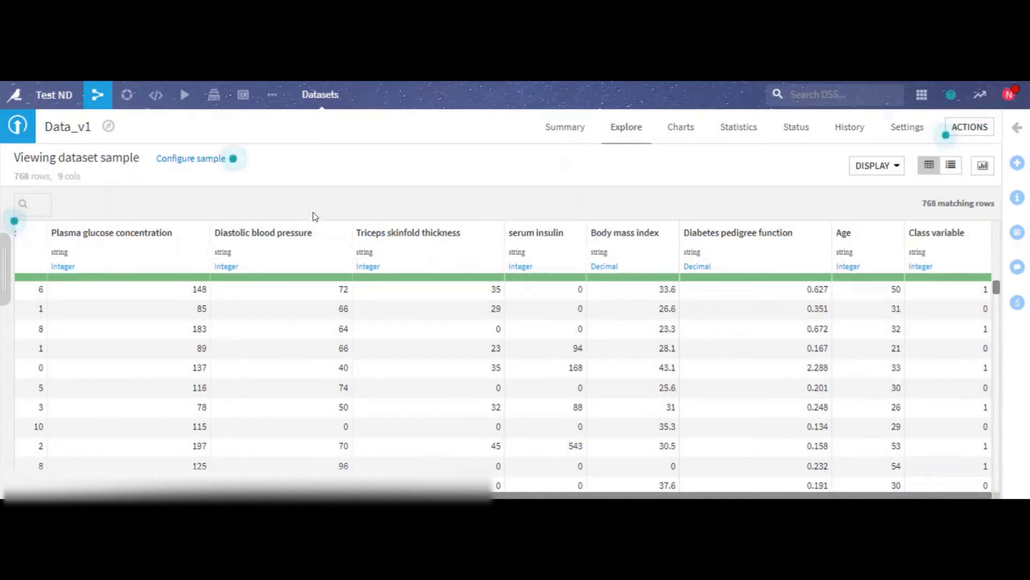
left_click(100, 95)
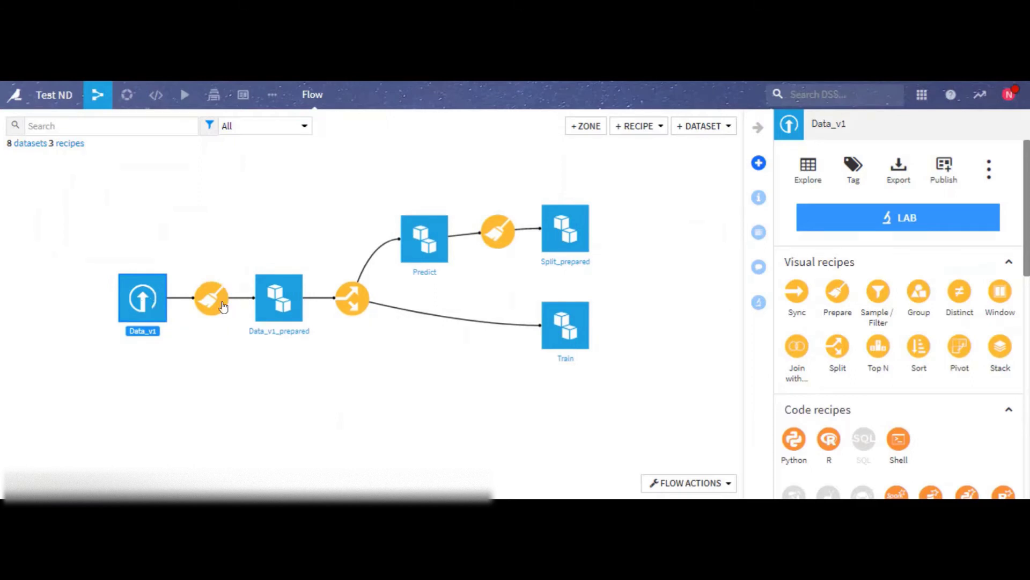
- Open the Prepare recipe between Data_v1 and Data_v1_prepared and examine the preview of its serum insulin removal step
double_click(219, 305)
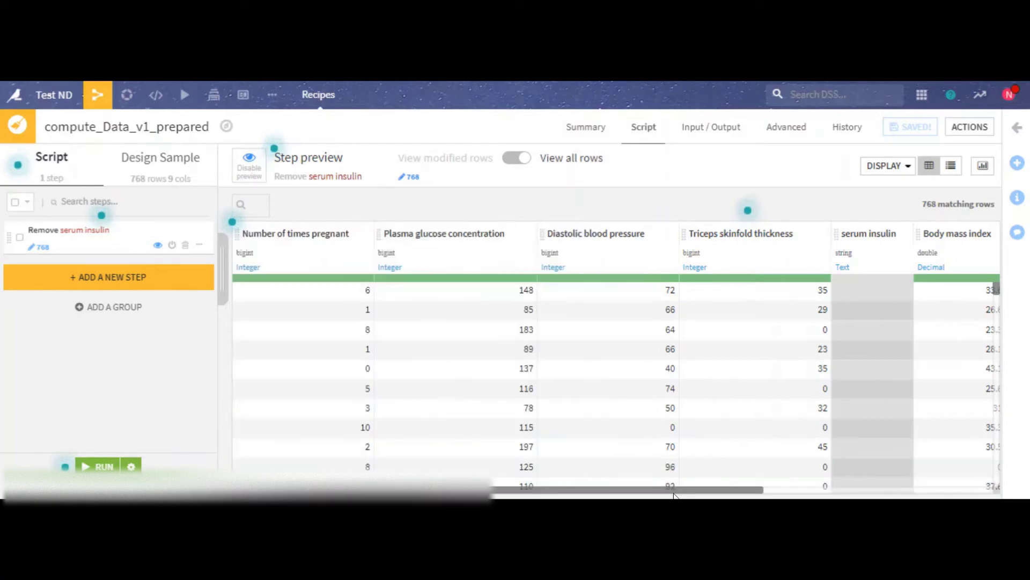
scroll(814, 477, "right", 5)
scroll(954, 471, "left", 5)
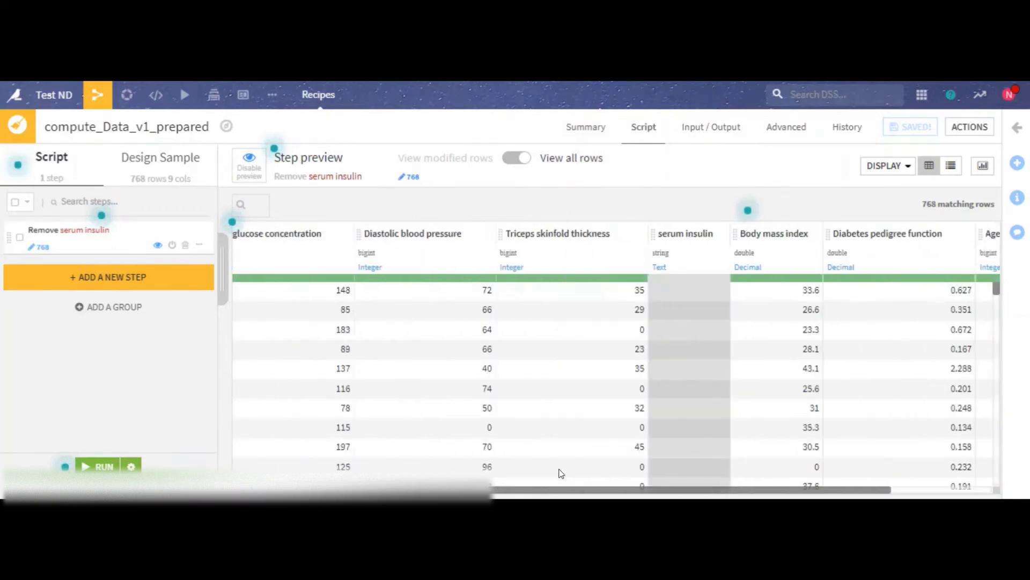
scroll(541, 471, "right", 5)
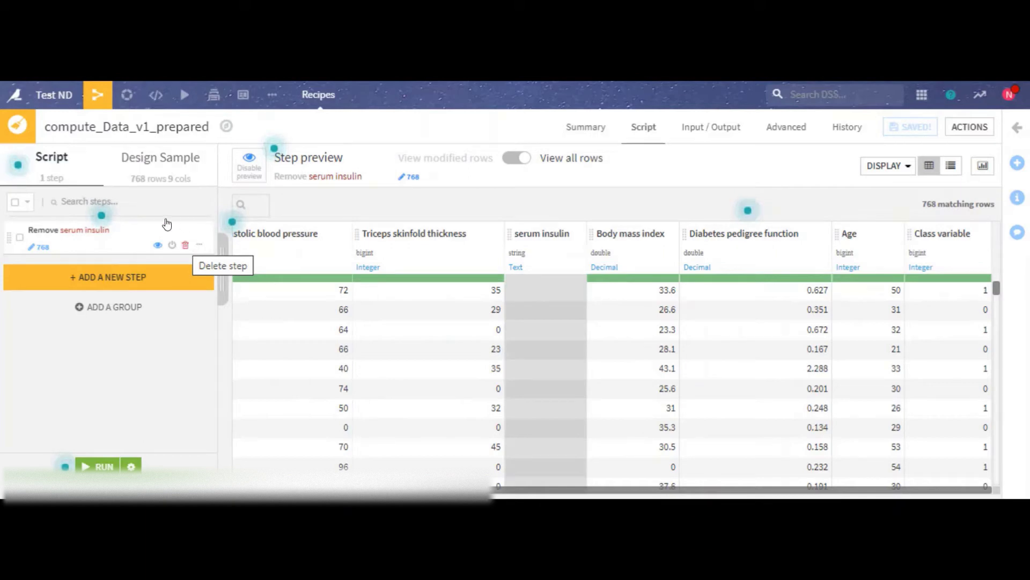
- Delete the Remove serum insulin step and run the recipe, updating the Data_v1_prepared schema with Drop and recreate enabled
left_click(185, 246)
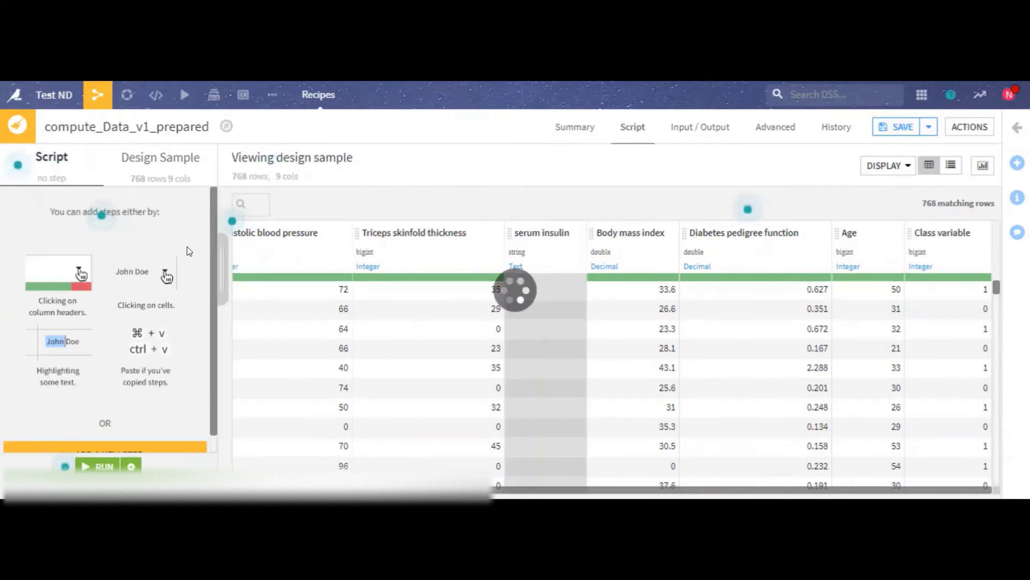
left_click(102, 466)
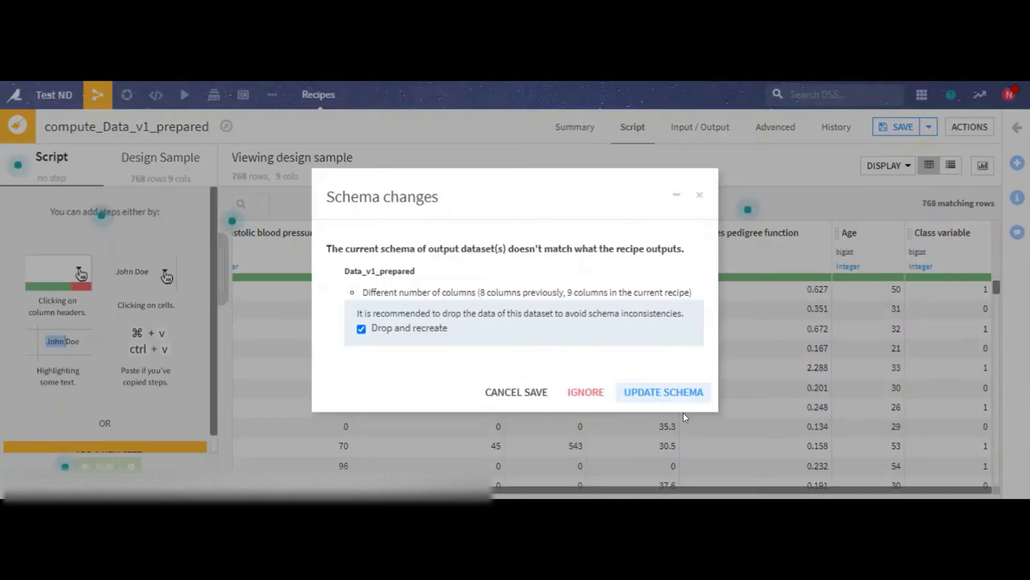
left_click(666, 392)
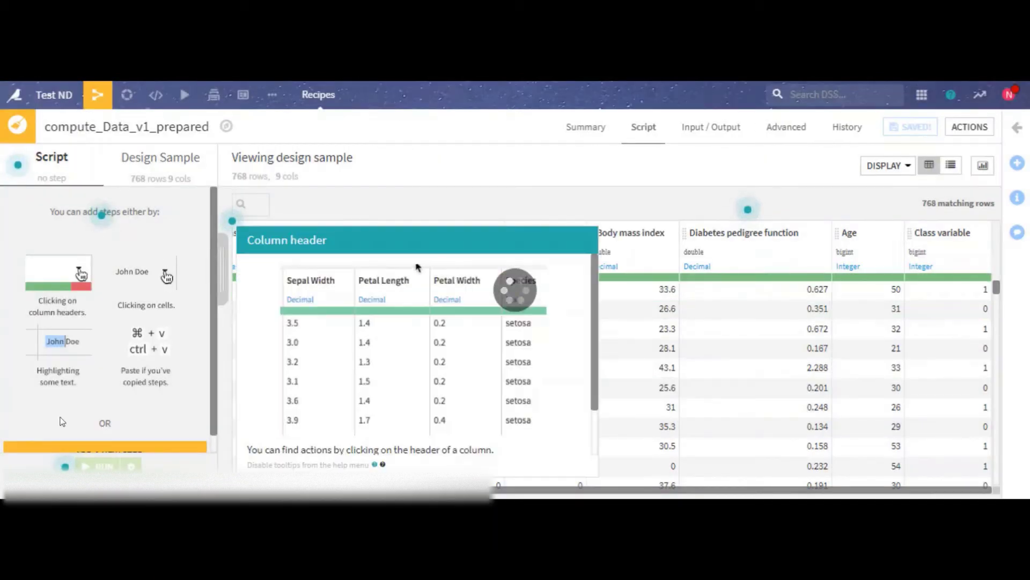
- Return to the flow and open the split recipe after Data_v1_prepared to review its random dispatch ratios for Train and Predict
left_click(97, 94)
left_click(605, 413)
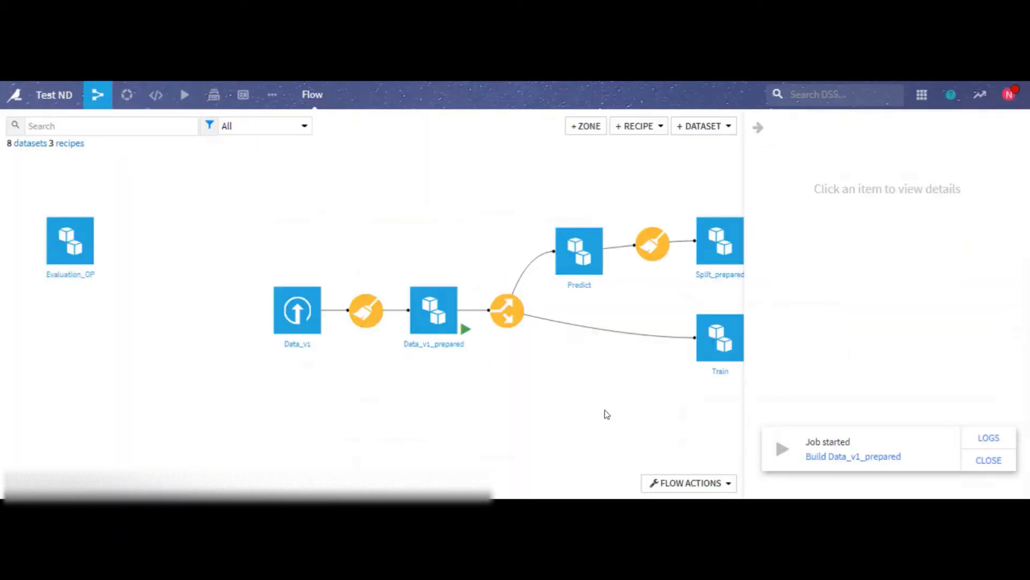
left_click_drag(605, 413, 471, 418)
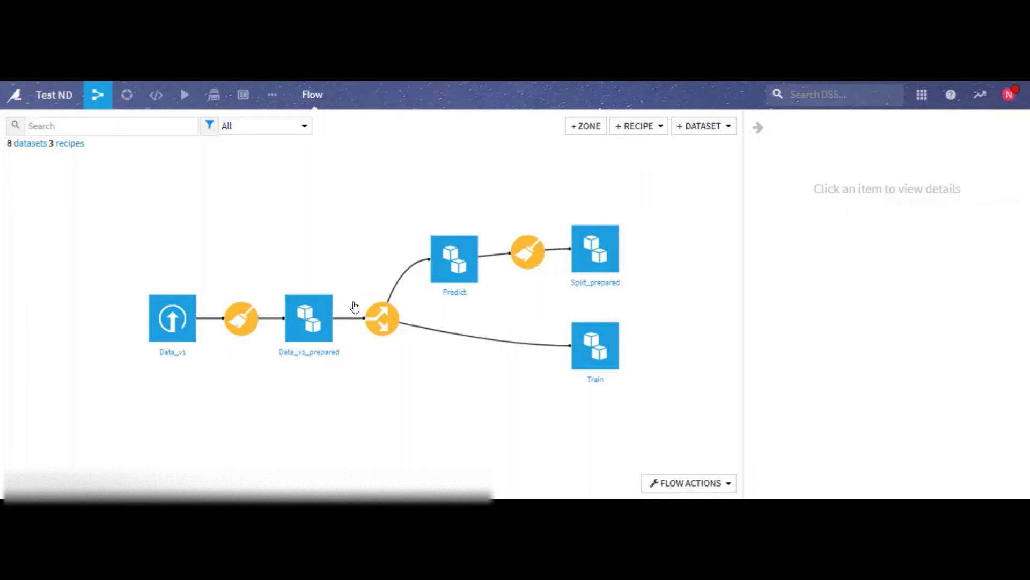
left_click(381, 325)
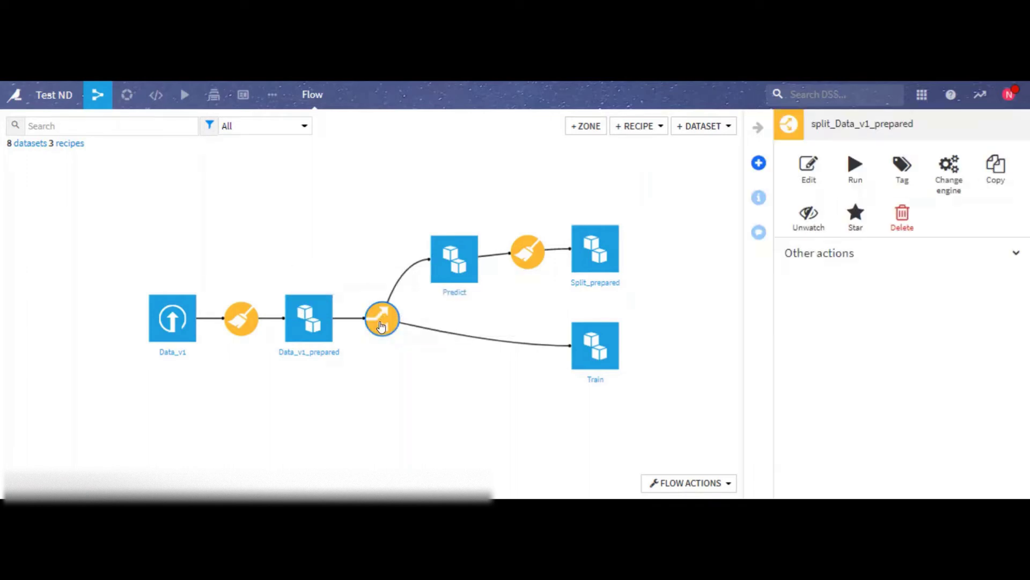
double_click(381, 326)
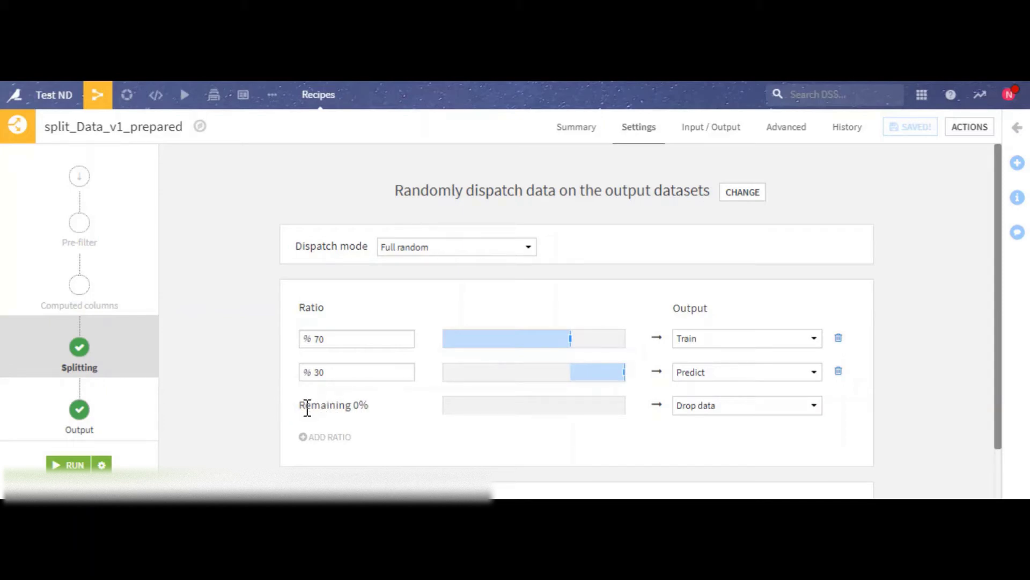
triple_click(350, 406)
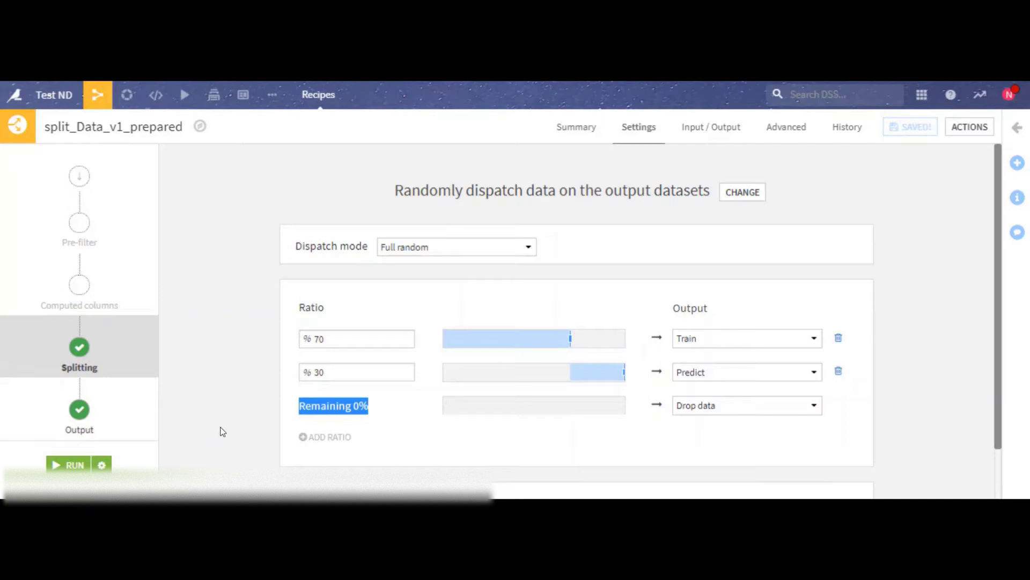
- Run the split recipe, updating the Train and Predict schemas with Drop and recreate enabled, and return to the flow
left_click(71, 465)
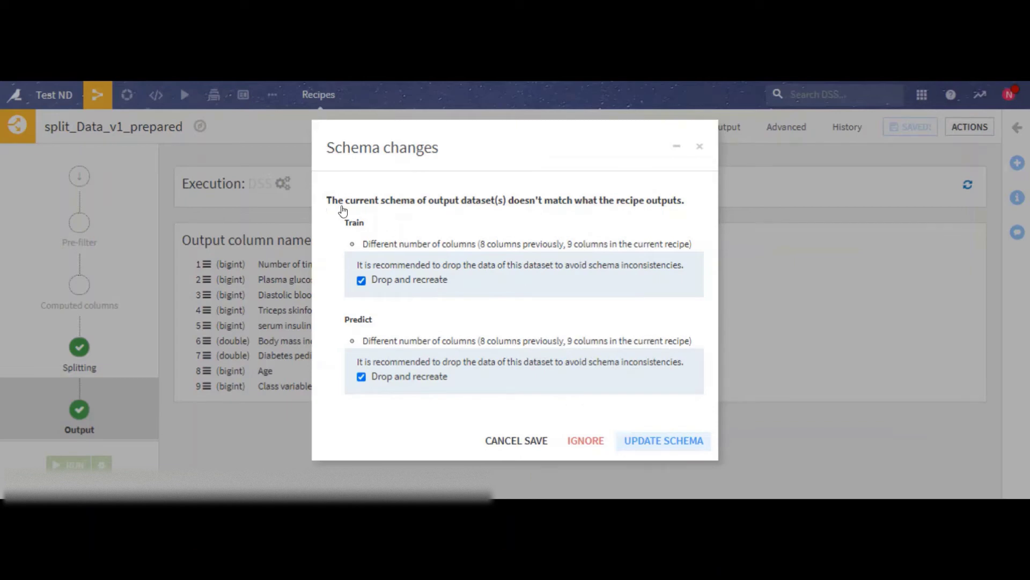
left_click_drag(327, 200, 686, 203)
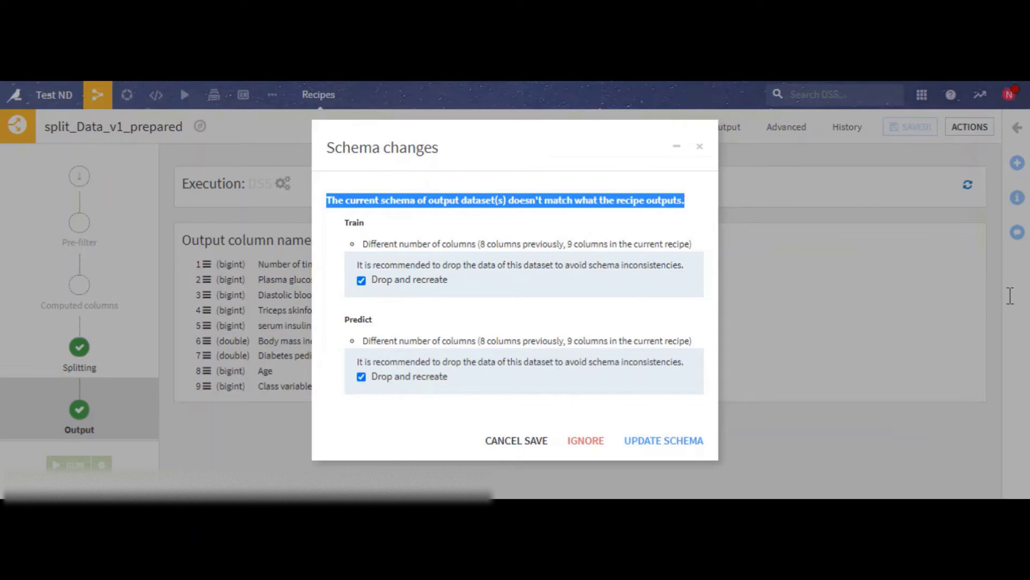
left_click(666, 441)
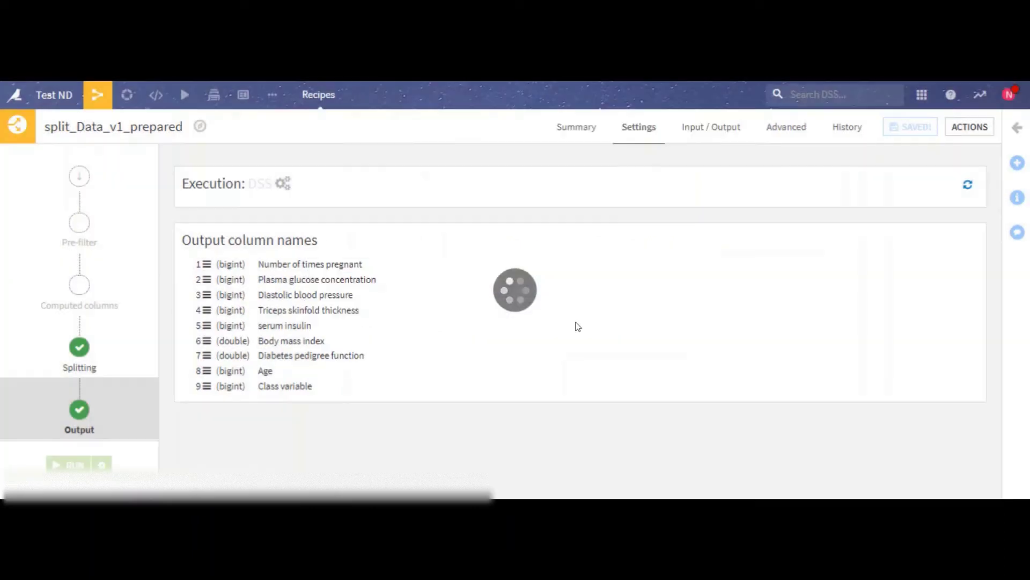
left_click(101, 98)
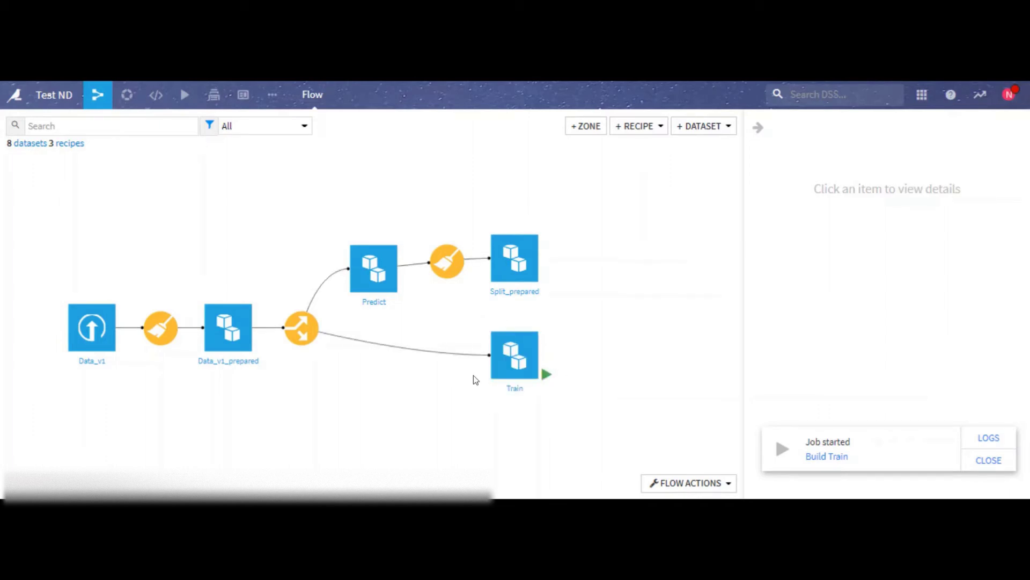
- Run the Prepare recipe between Predict and Split_prepared, updating the output schema with Drop and recreate enabled, and return to the flow
left_click(450, 264)
double_click(450, 264)
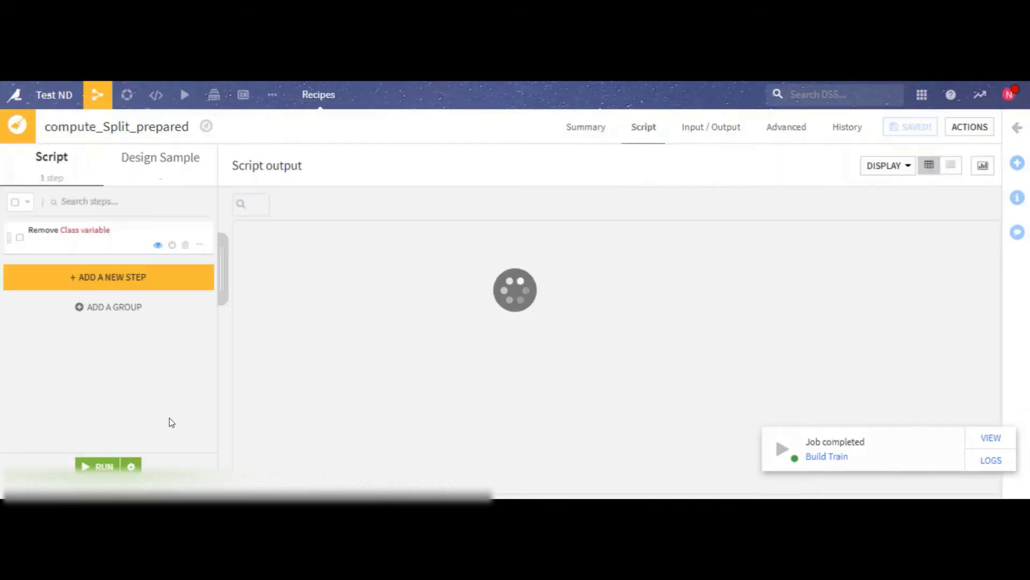
left_click(101, 466)
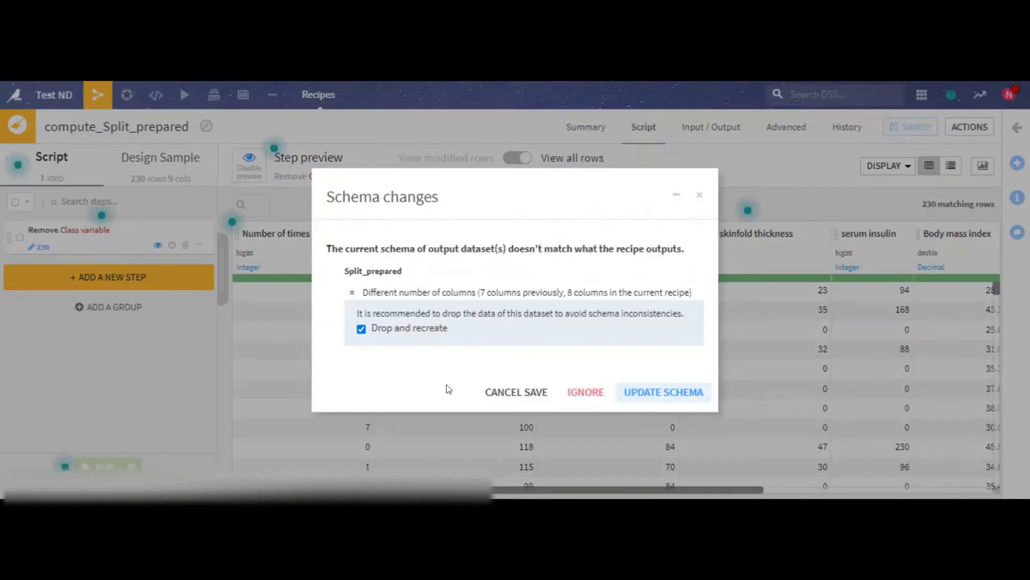
left_click(674, 393)
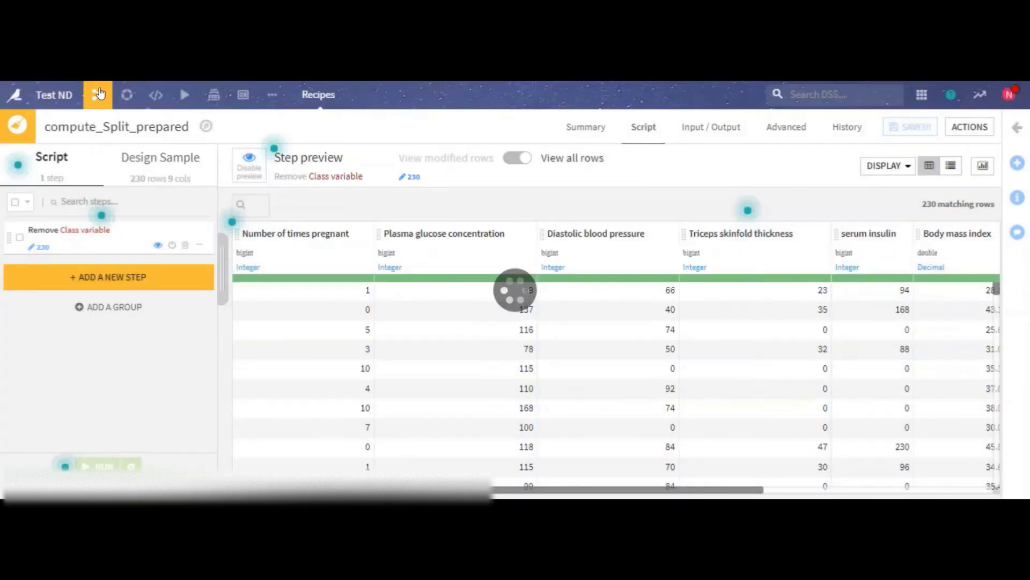
left_click(98, 95)
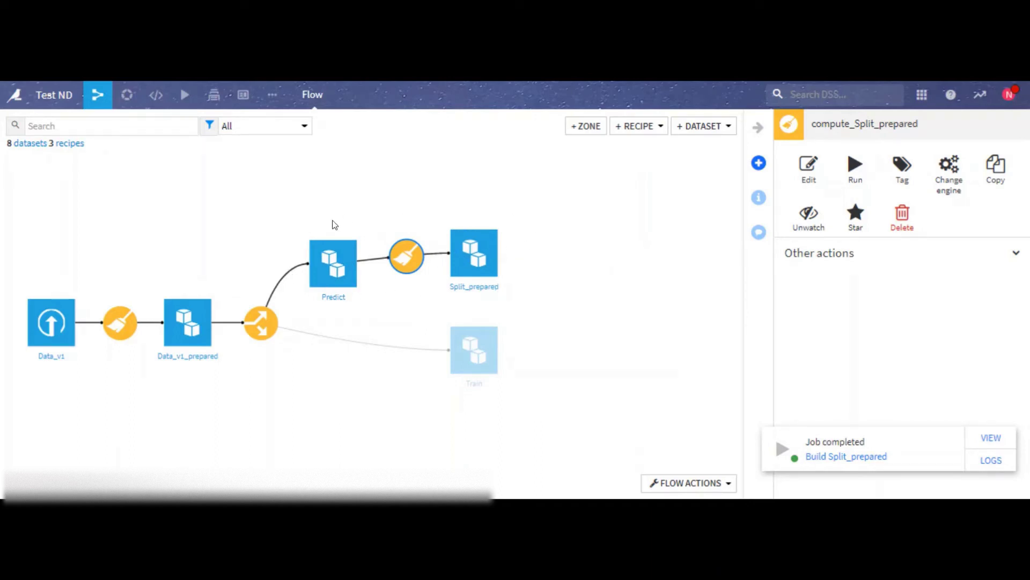
- Open the Train dataset, review its columns from Number of times pregnant to Class variable, and return to the flow
left_click(483, 370)
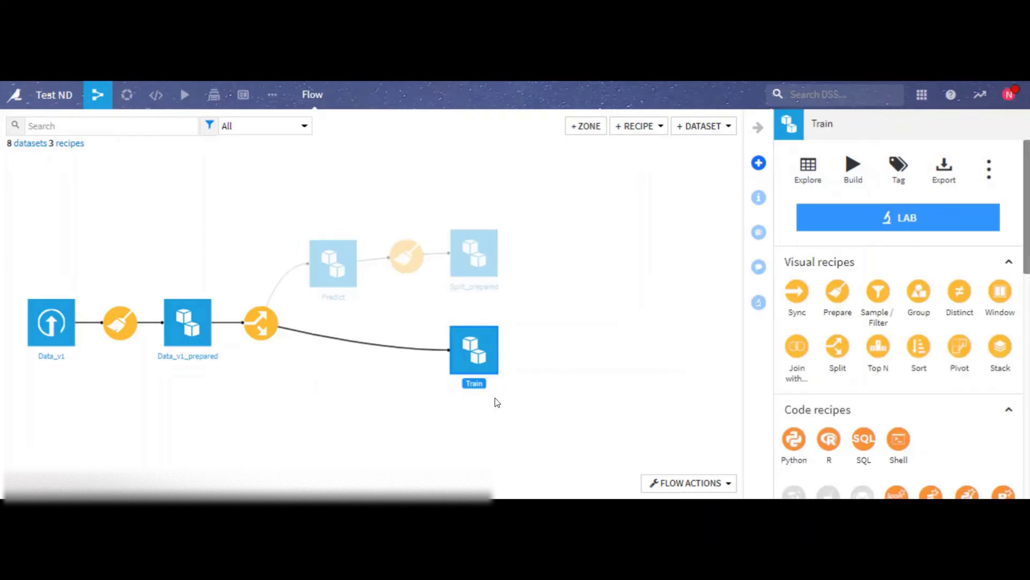
double_click(471, 352)
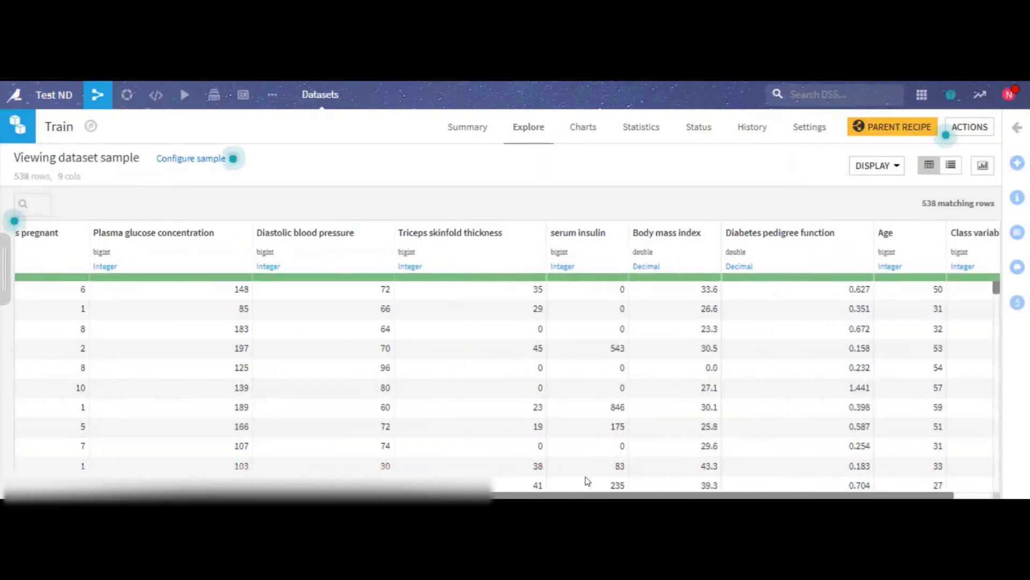
scroll(586, 481, "right", 3)
scroll(698, 481, "left", 3)
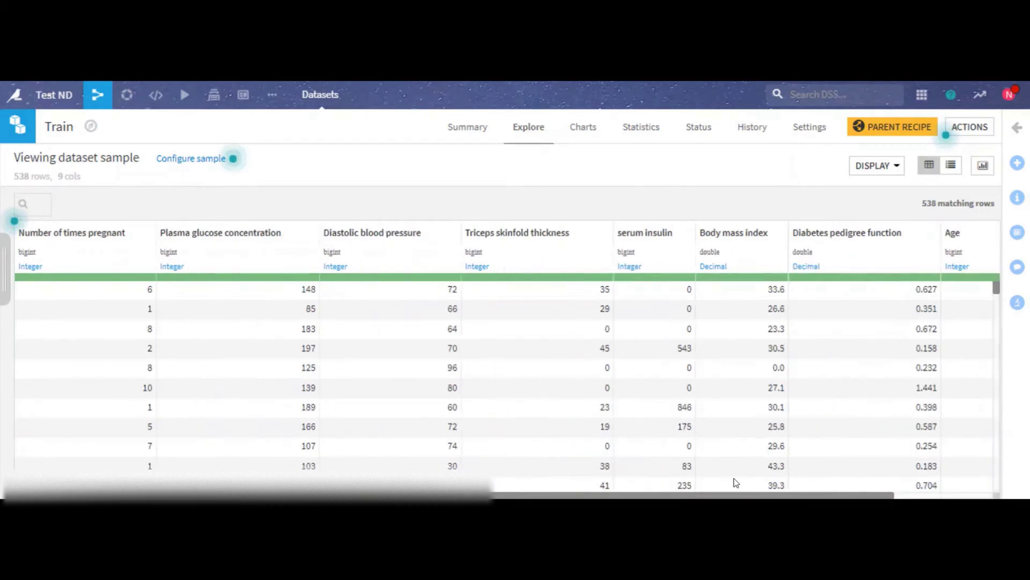
scroll(752, 482, "right", 3)
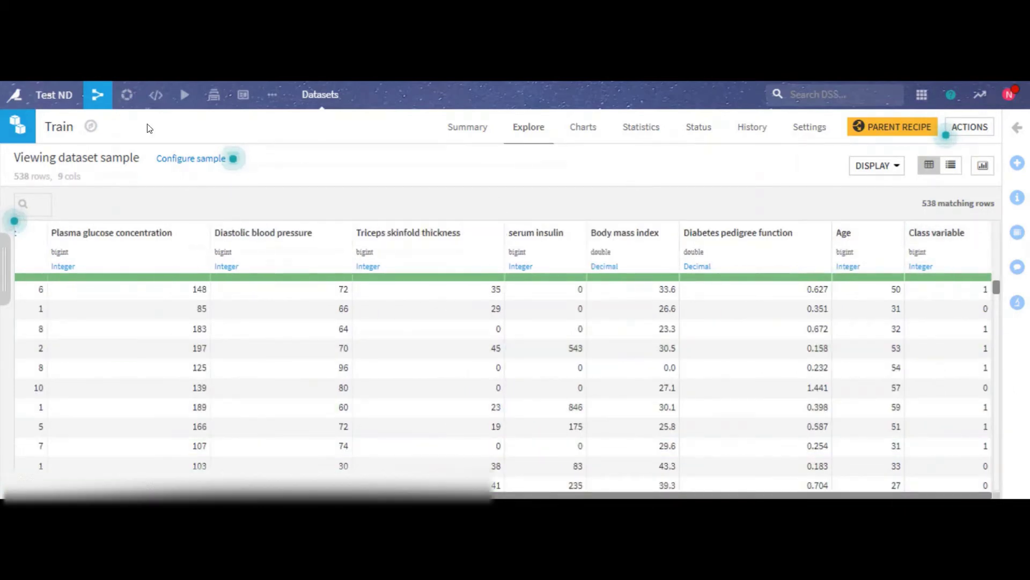
left_click(114, 119)
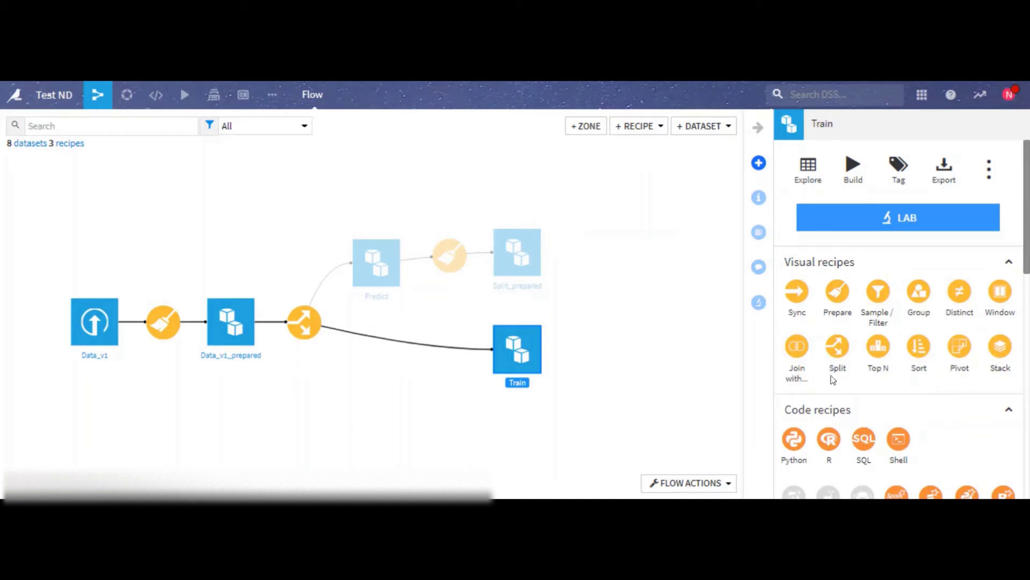
- Start an AutoML prediction from the Train dataset's lab with Class variable as the target feature
left_click(759, 304)
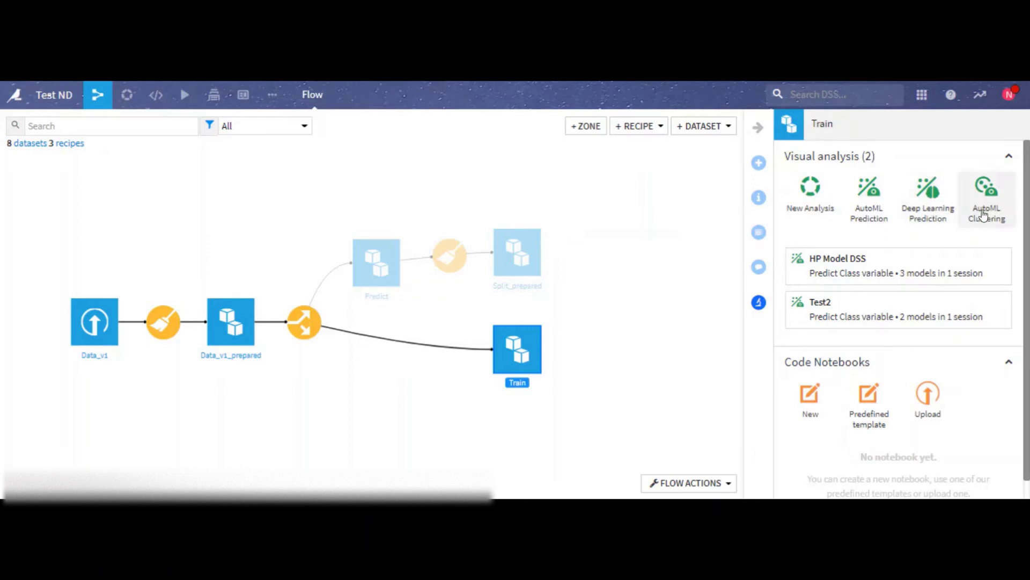
left_click(872, 214)
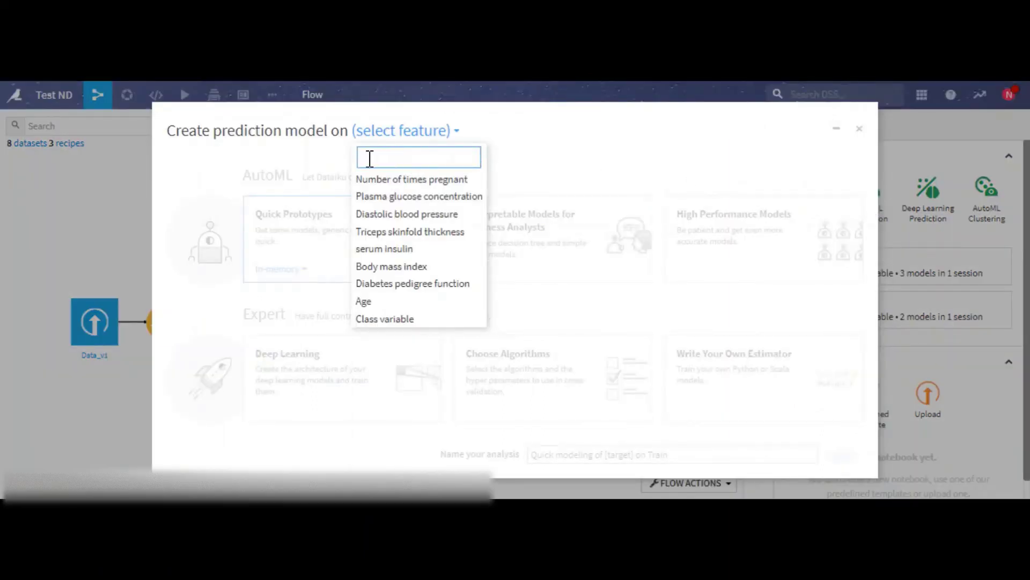
left_click(385, 319)
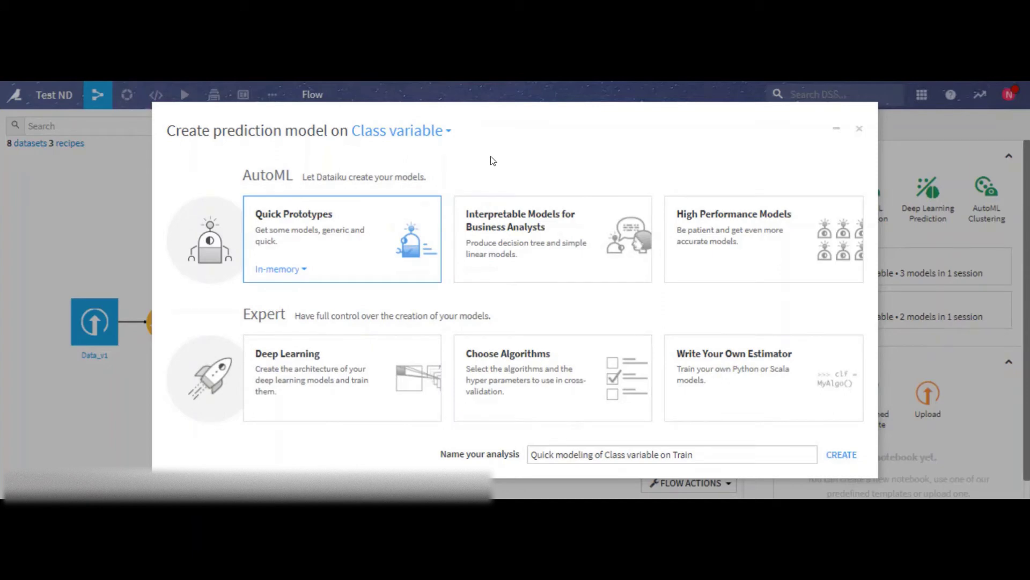
- Name the analysis Demo Dataiku
left_click_drag(706, 455, 508, 451)
key("ctrl+a")
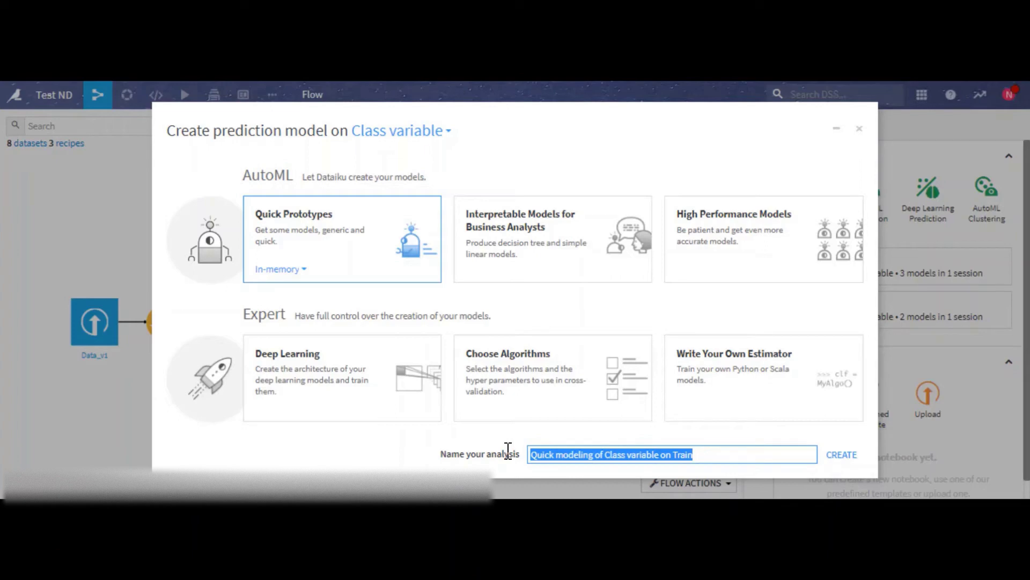
key("BackSpace")
type("Demo")
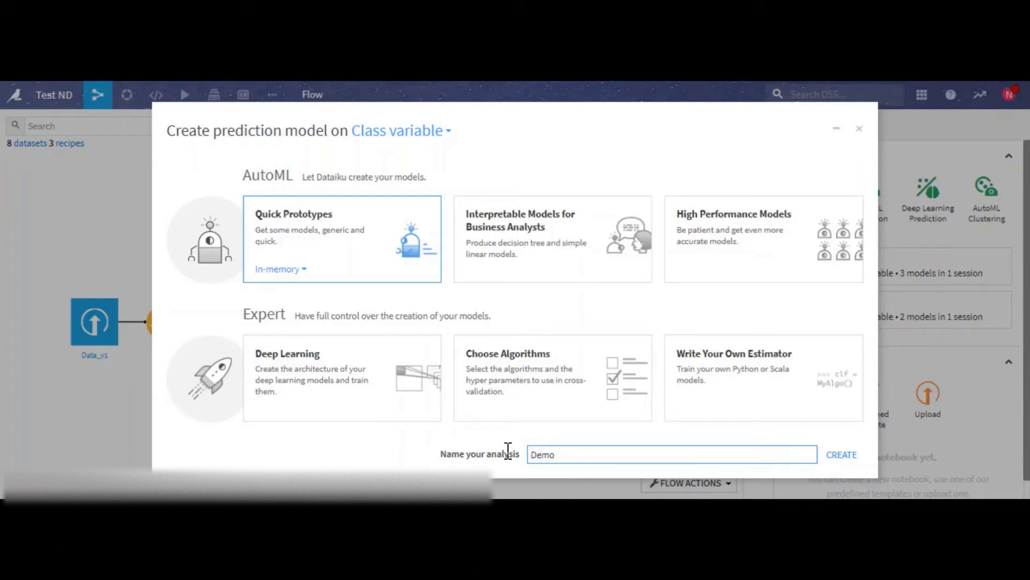
type(" Dataiku")
- Choose High Performance Models for the prediction, create the analysis and train its models
left_click(735, 251)
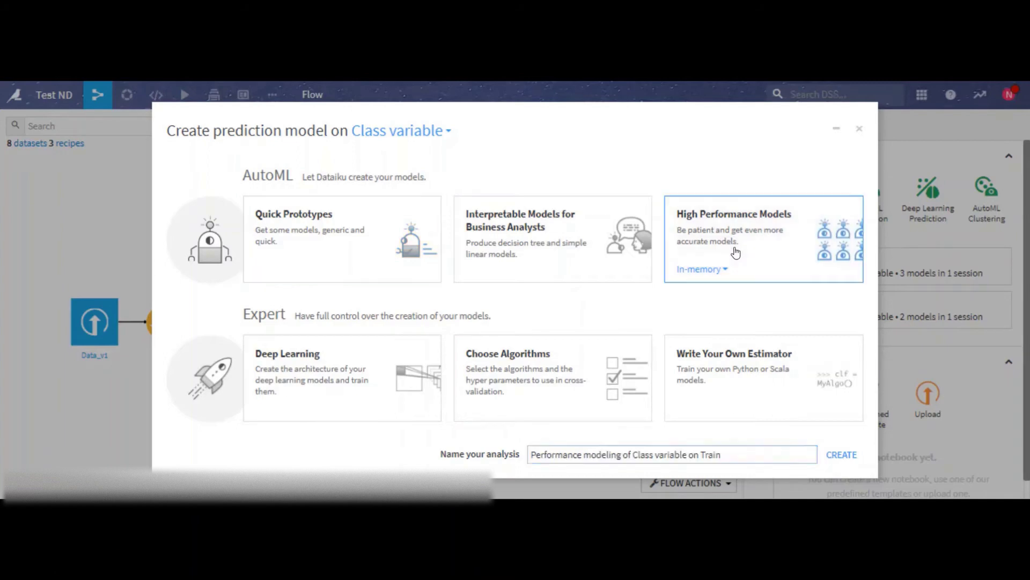
left_click(843, 456)
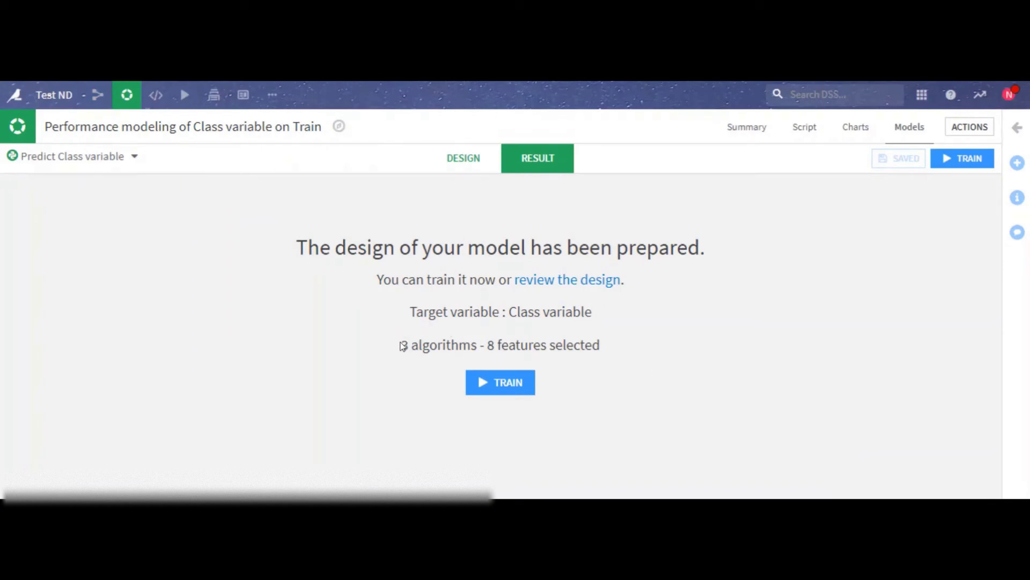
left_click_drag(402, 344, 608, 350)
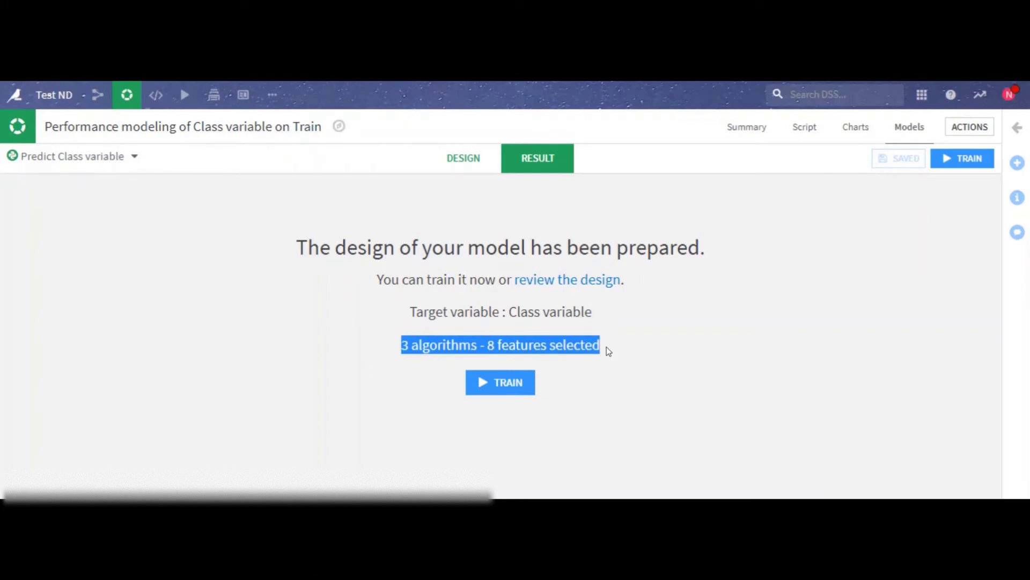
left_click(485, 383)
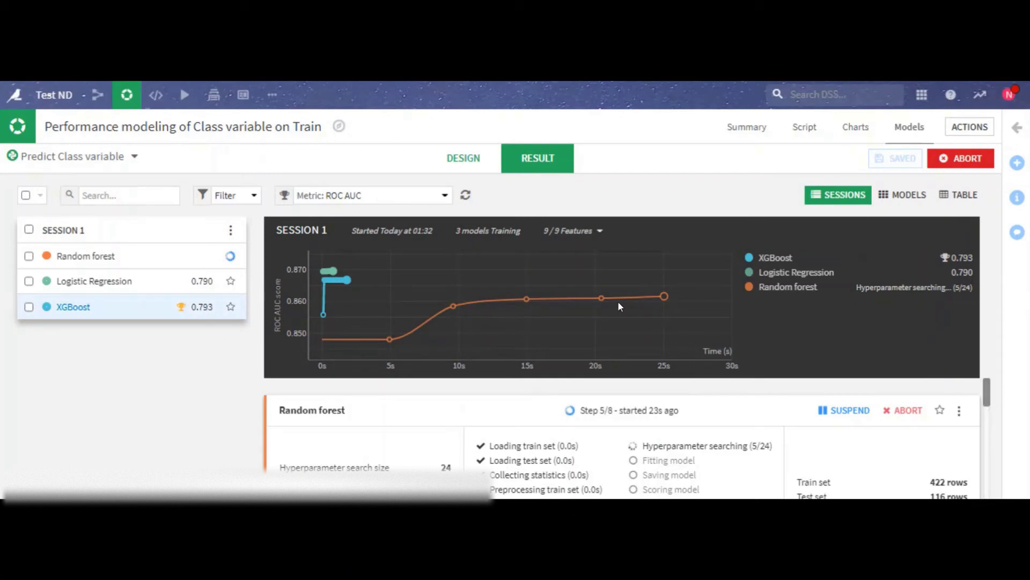
- Examine the XGBoost, Logistic Regression and Random forest result cards, including their parameters and most important variables
left_click_drag(988, 393, 988, 499)
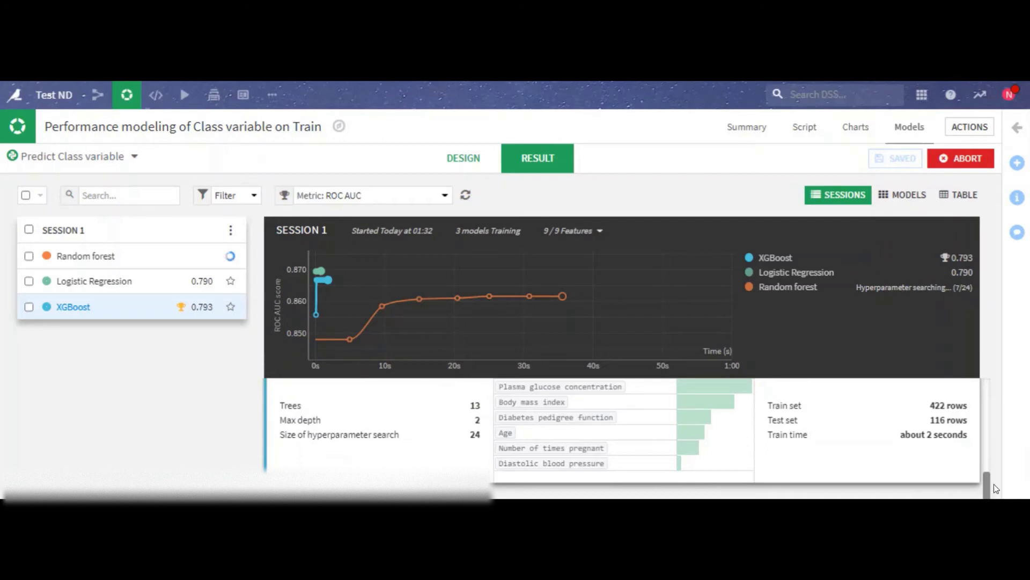
left_click_drag(989, 482, 989, 474)
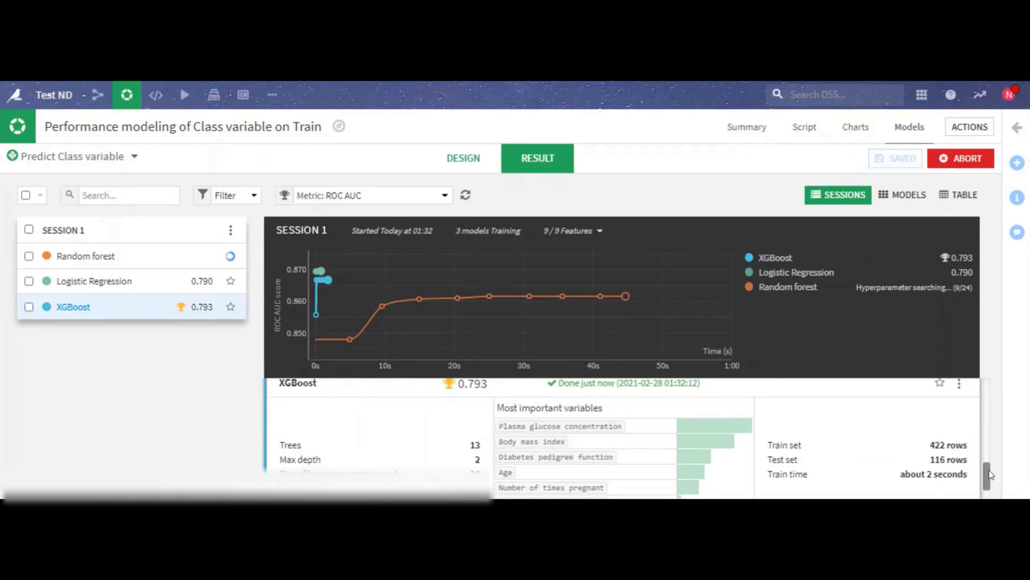
left_click_drag(990, 475, 990, 440)
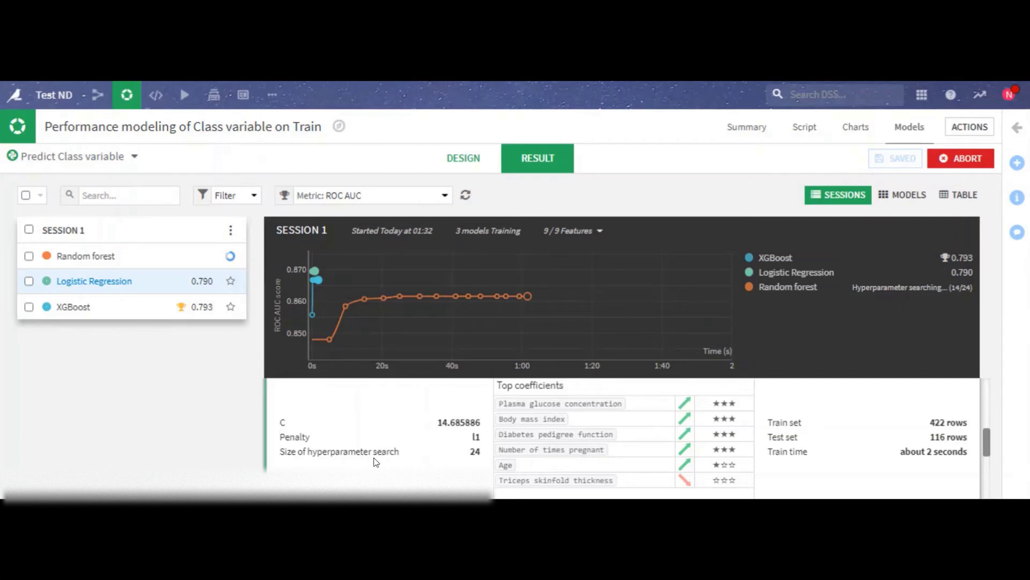
left_click_drag(986, 444, 987, 445)
left_click_drag(989, 437, 990, 381)
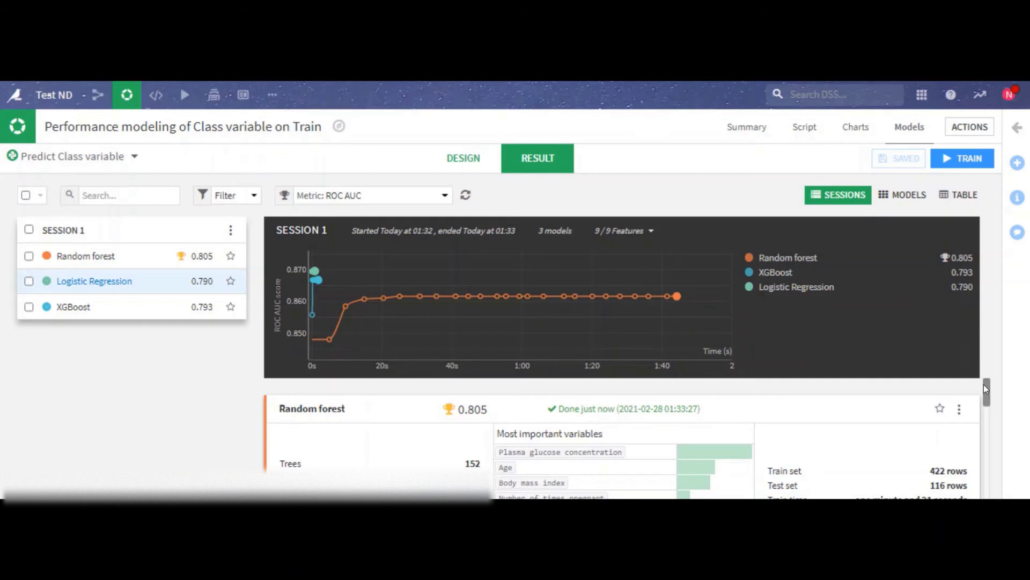
- Compare the Session 1 models by Accuracy and select the Logistic Regression model
left_click(443, 196)
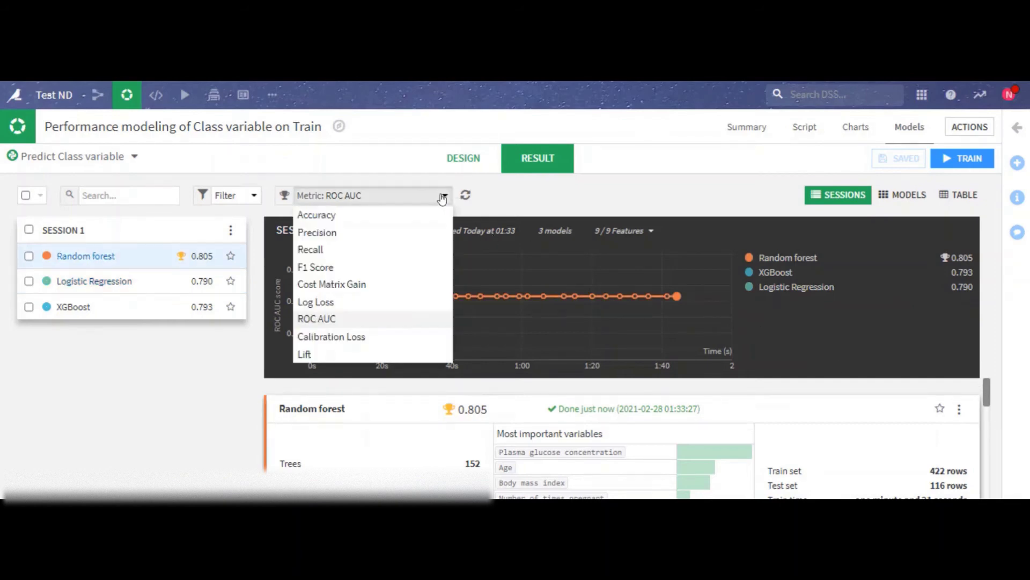
left_click(329, 220)
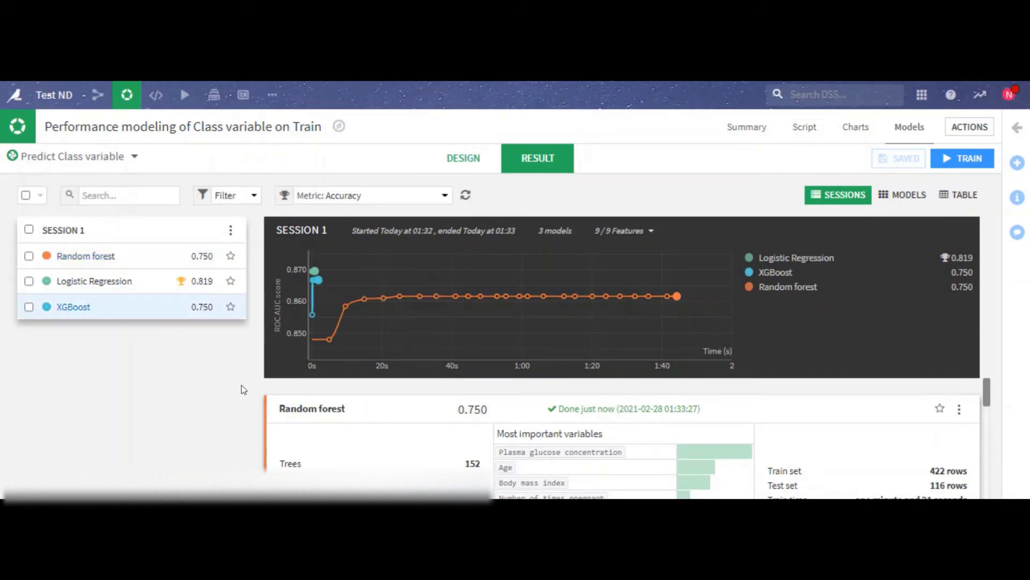
scroll(264, 421, "down", 5)
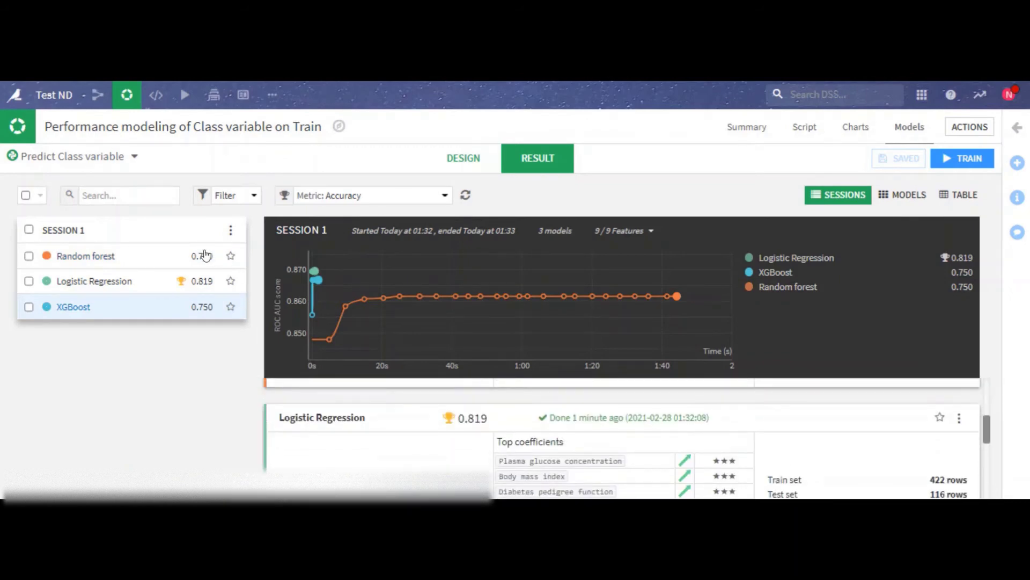
left_click(29, 282)
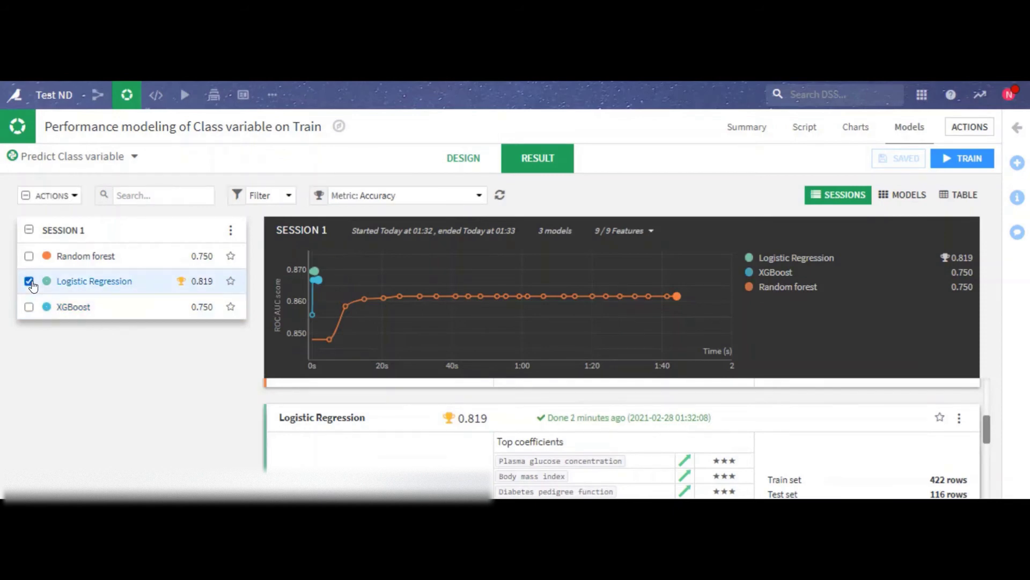
- Compare the Session 1 models by ROC AUC and select only the Random forest model instead of Logistic Regression
left_click(401, 204)
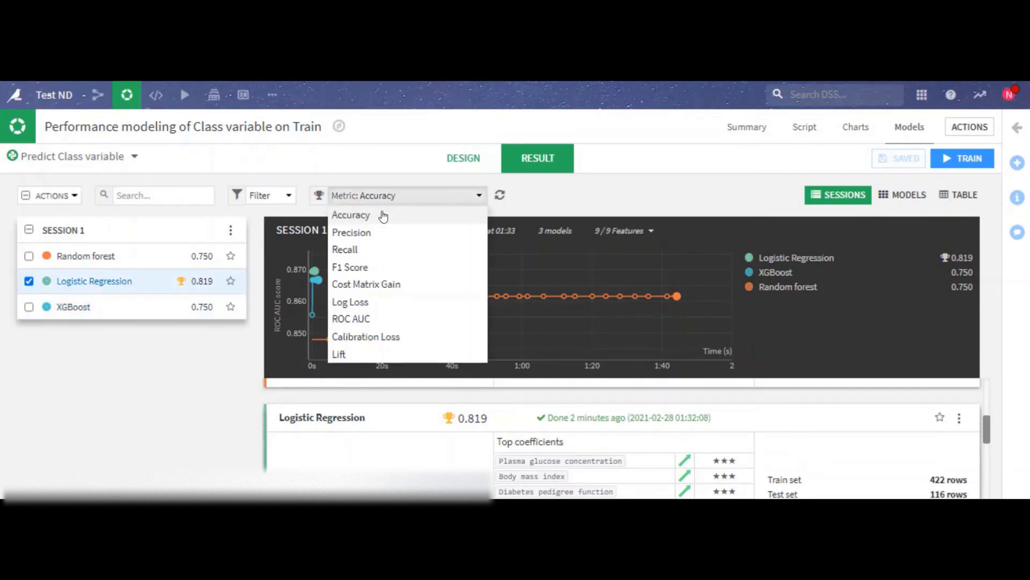
left_click(351, 318)
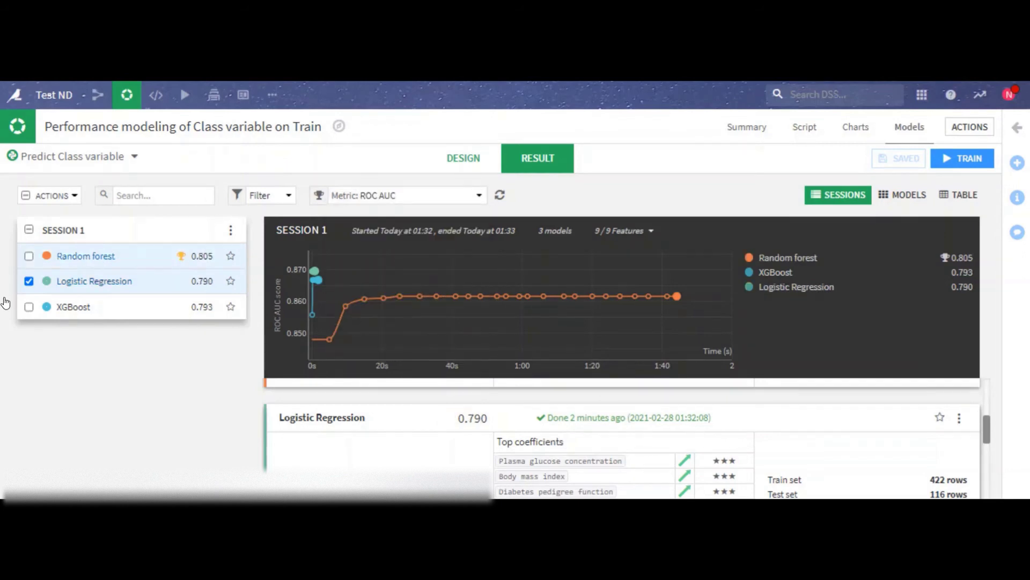
left_click(29, 281)
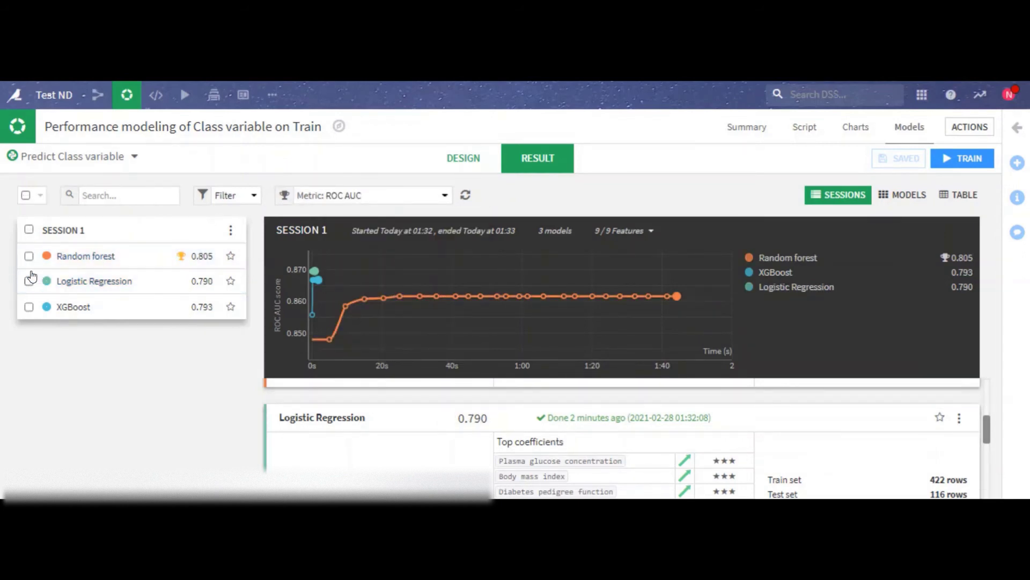
left_click(29, 257)
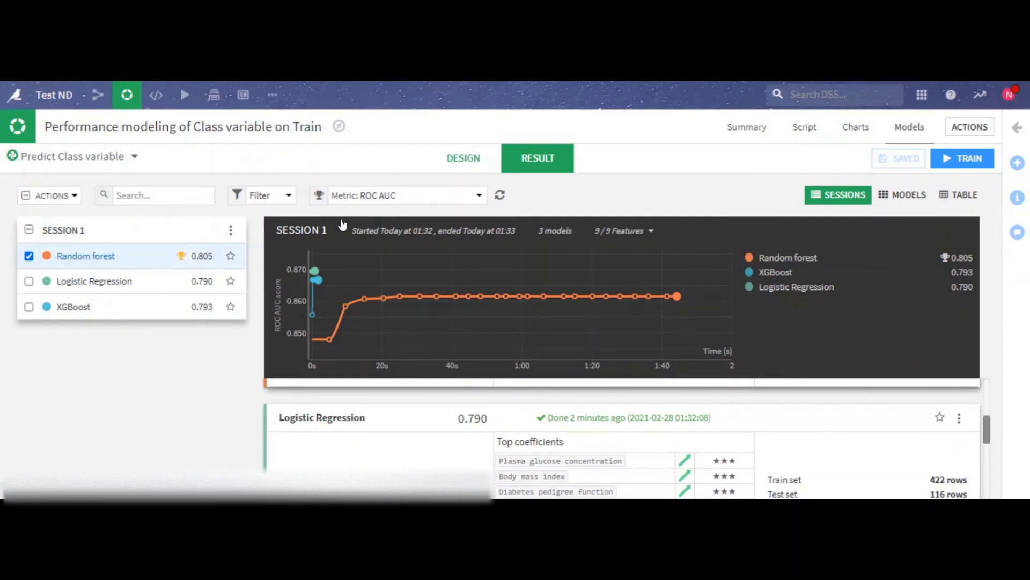
- Open the Random forest model's report and look over its available interpretation, performance and model information sections
left_click(82, 258)
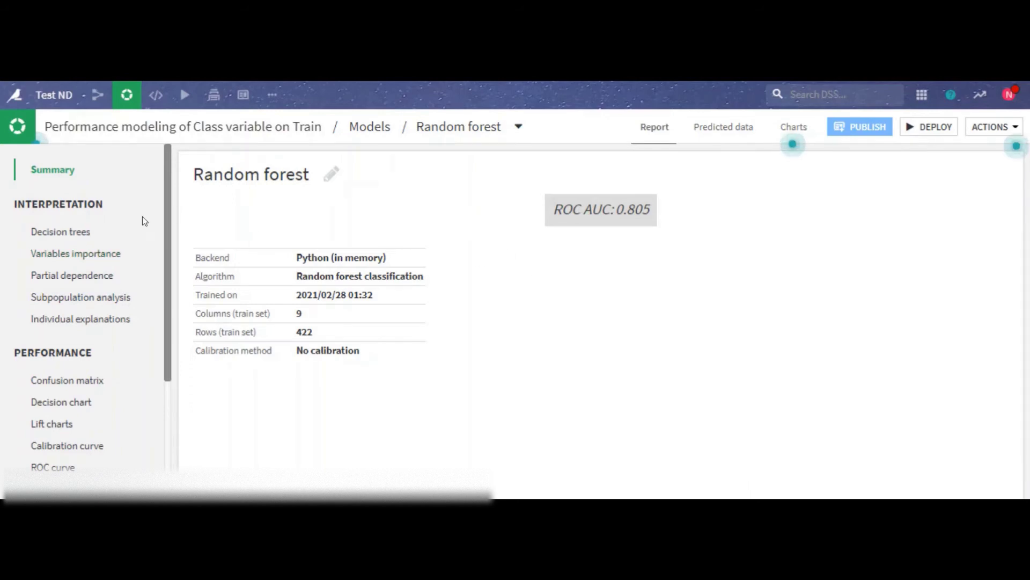
scroll(158, 310, "down", 3)
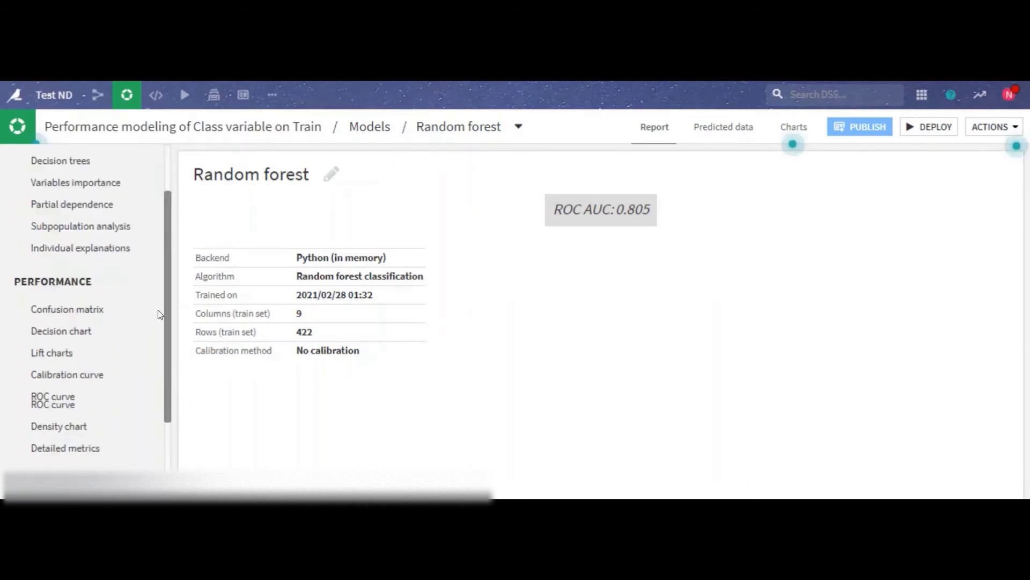
scroll(169, 184, "up", 3)
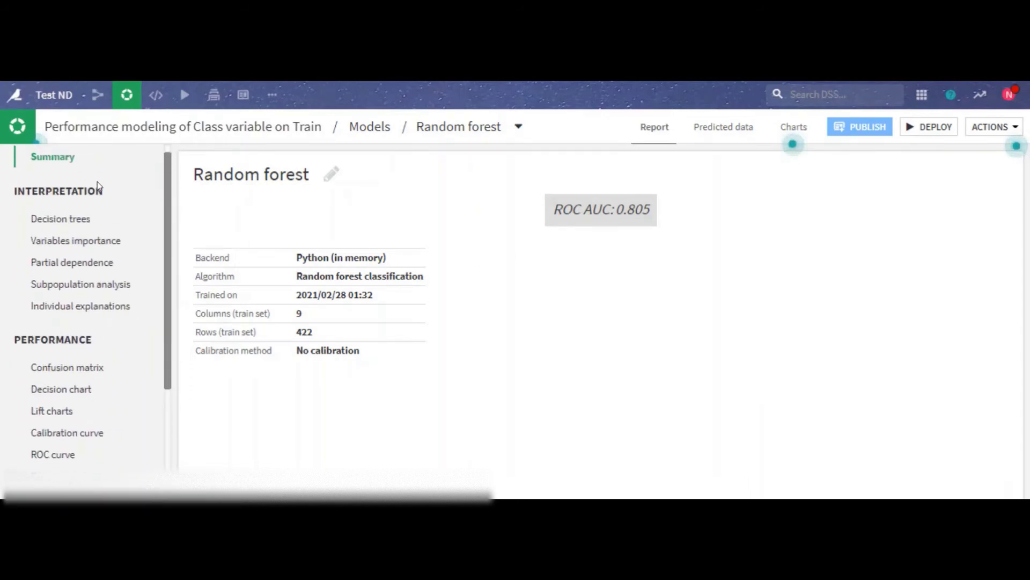
scroll(144, 408, "down", 3)
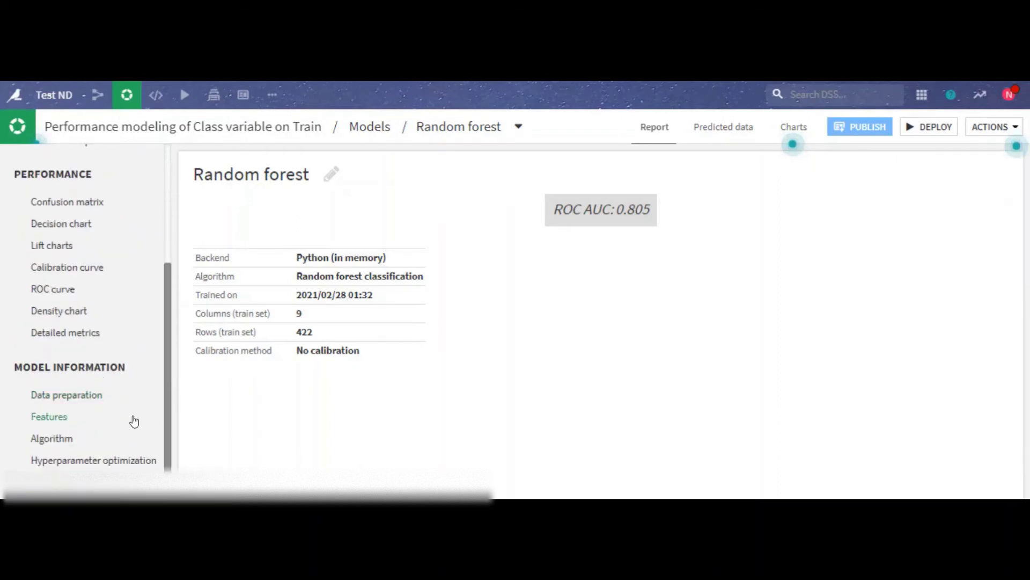
scroll(135, 421, "up", 3)
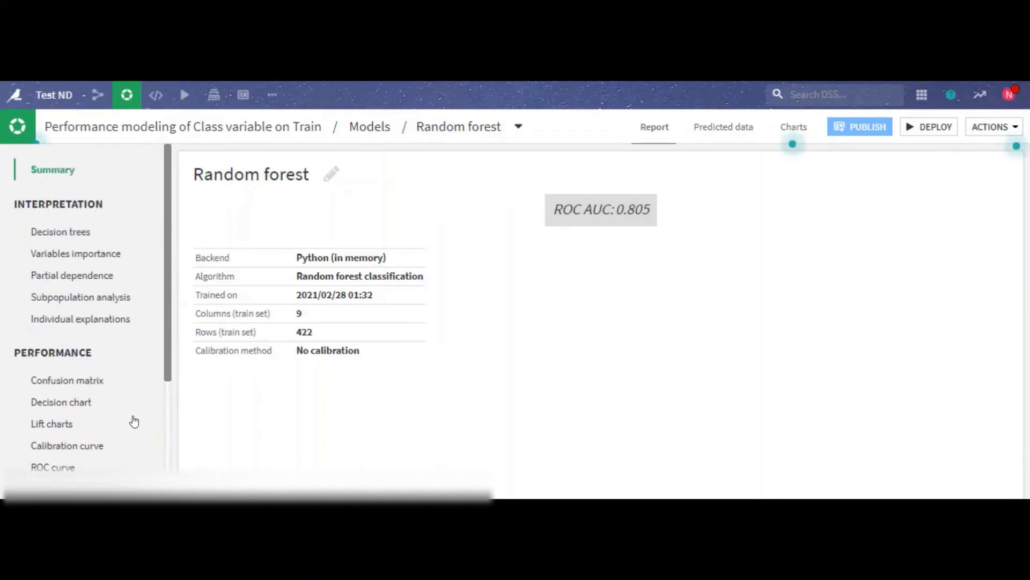
- Examine several of the Random forest's decision trees, including tree 23, and their split rules
left_click(76, 233)
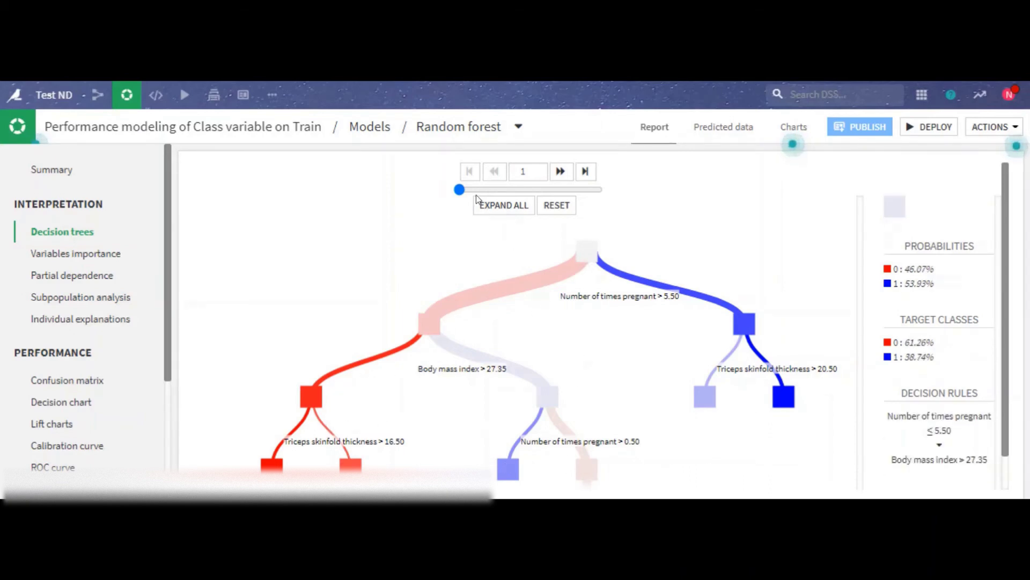
left_click_drag(474, 188, 480, 189)
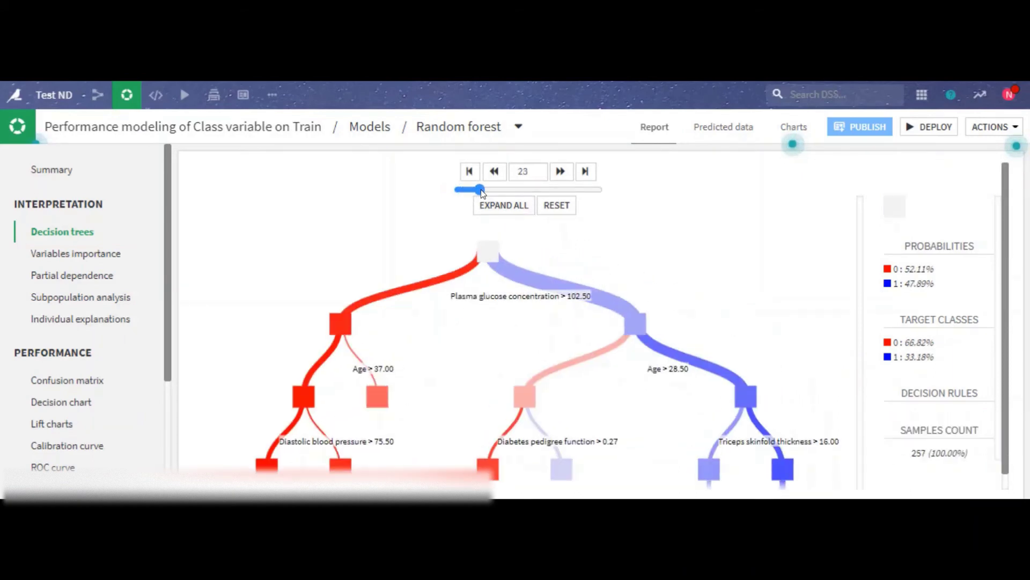
left_click_drag(791, 426, 784, 403)
scroll(799, 451, "down", 1)
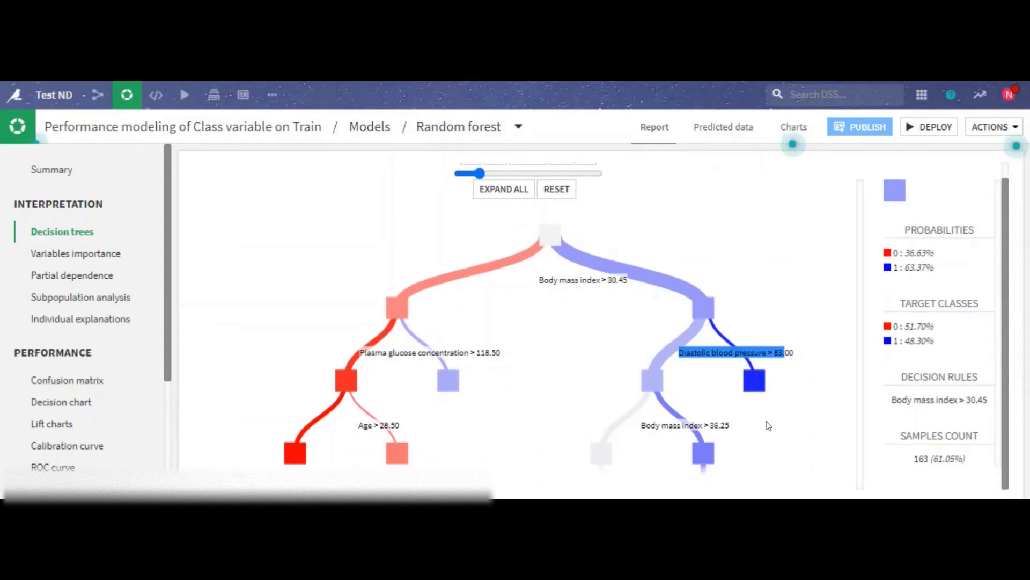
- Examine the Random forest's variables importance and read the partial dependence explanation
left_click(68, 254)
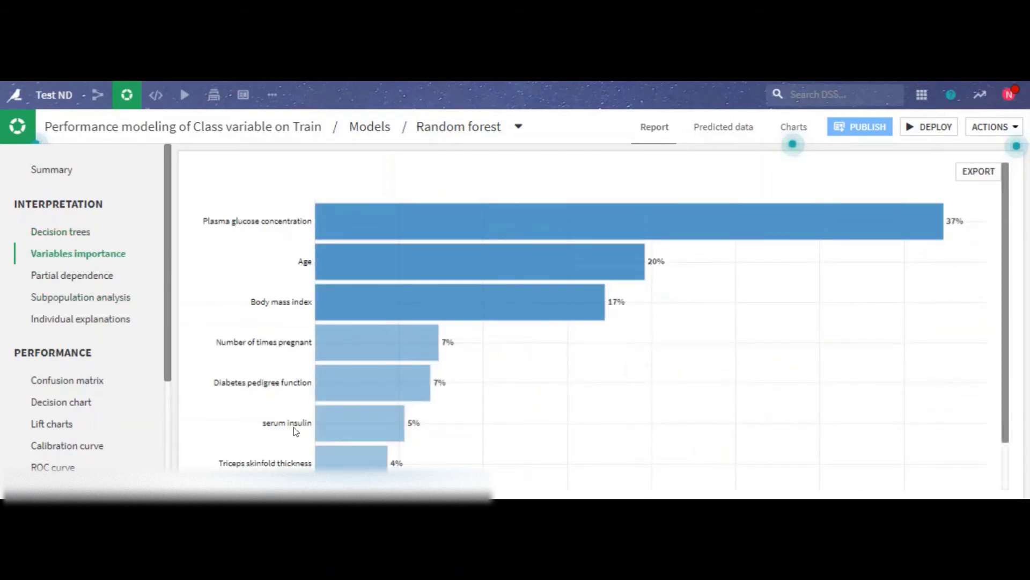
left_click(58, 275)
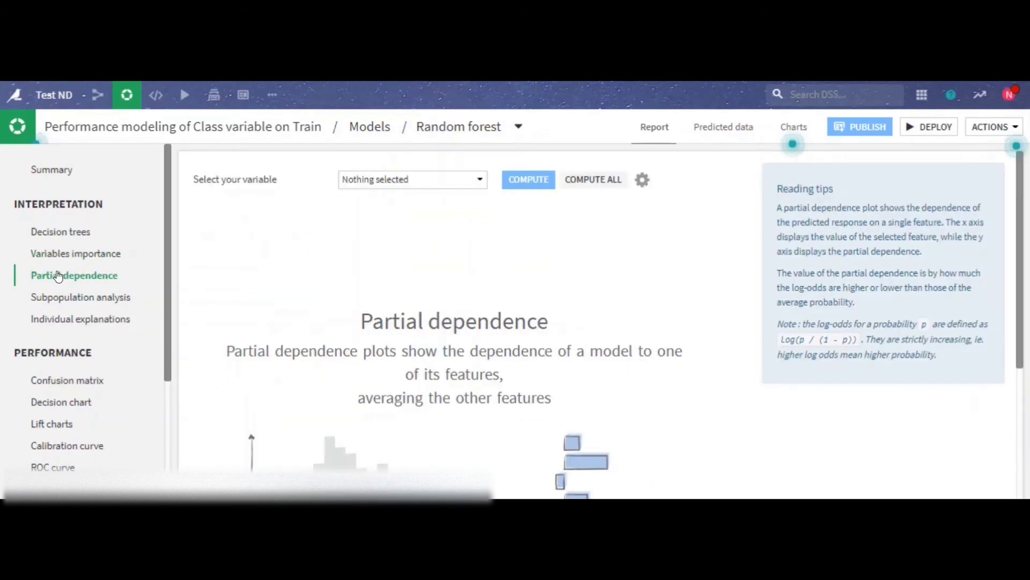
left_click_drag(658, 343, 659, 319)
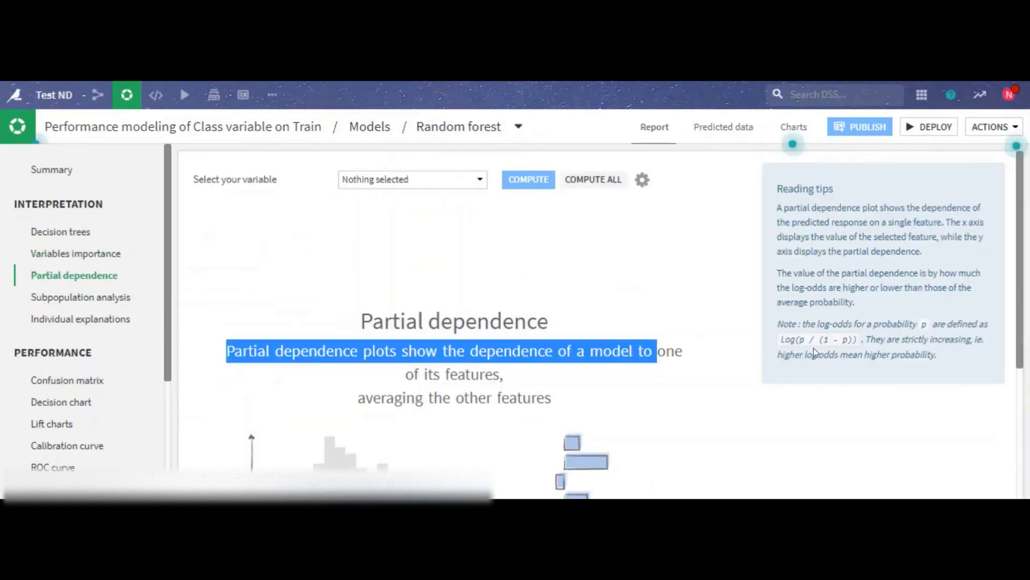
scroll(1026, 278, "down", 3)
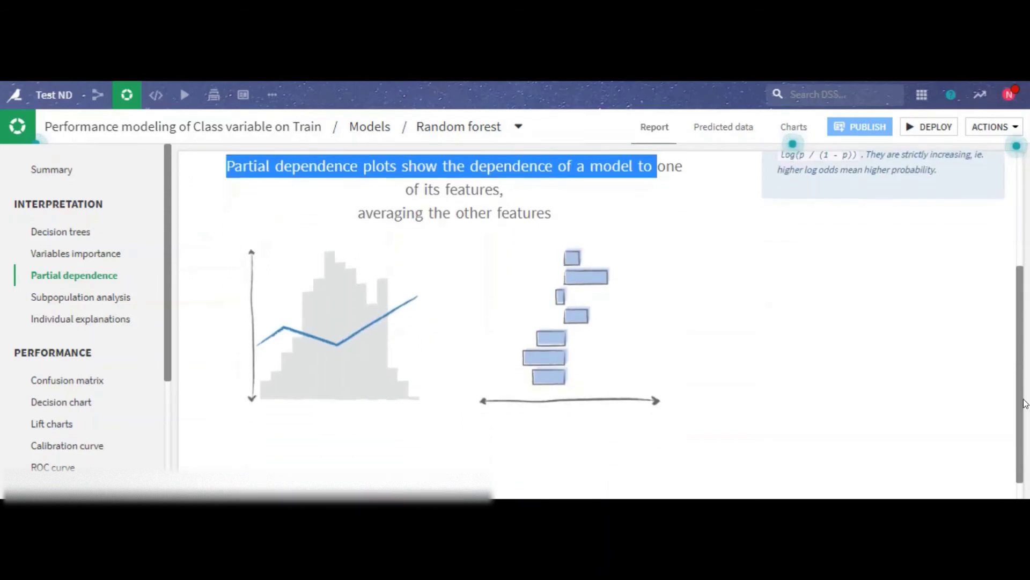
scroll(1026, 307, "up", 2)
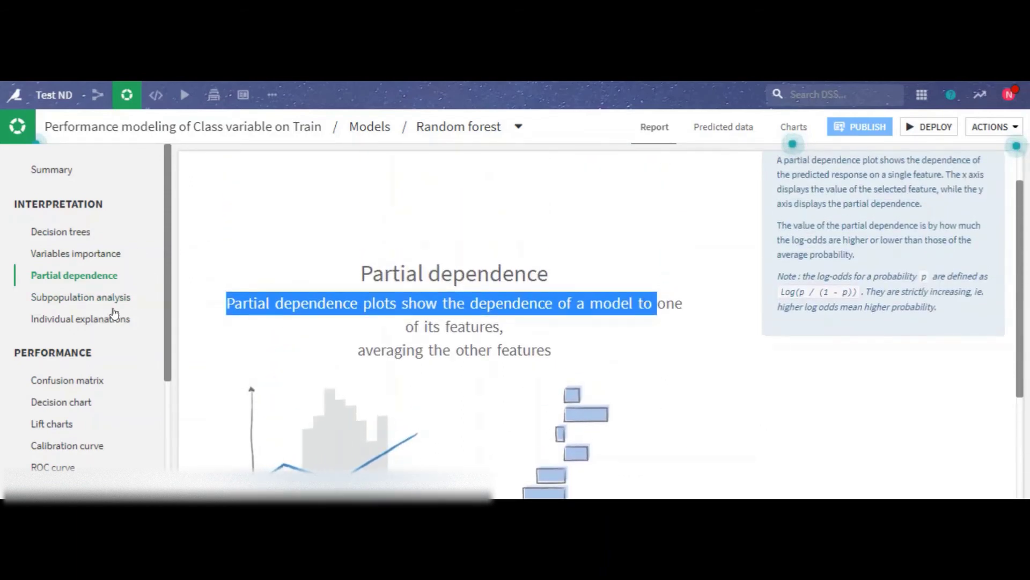
- Review the Random forest's subpopulation analysis and individual explanations, and look over the remaining report sections
left_click(96, 299)
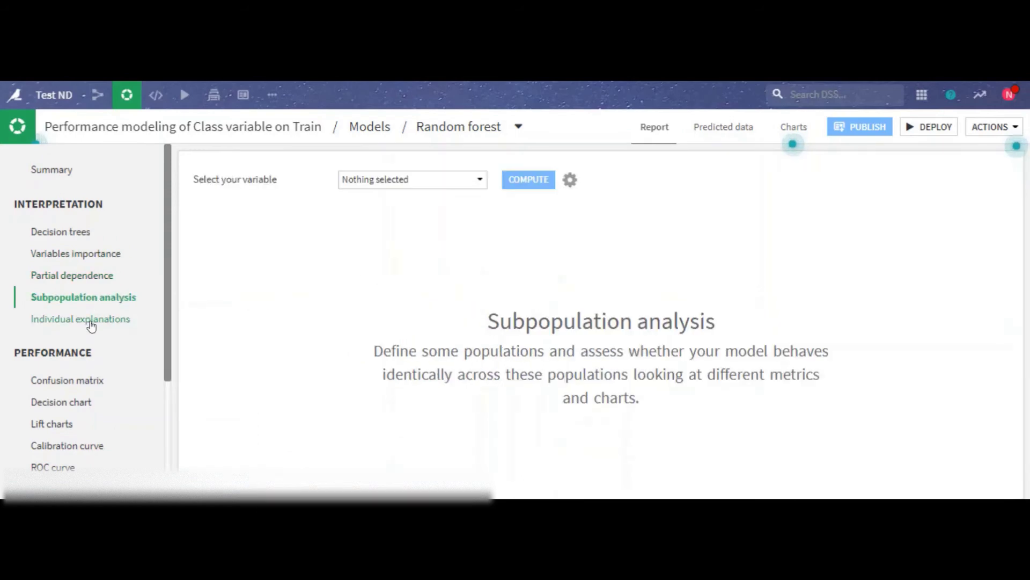
left_click(92, 321)
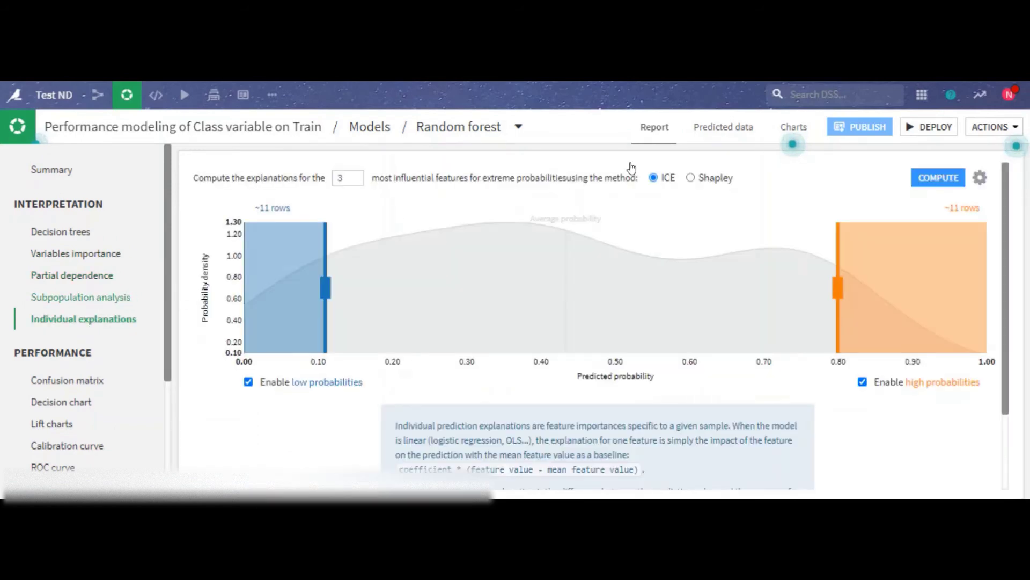
scroll(167, 374, "down", 3)
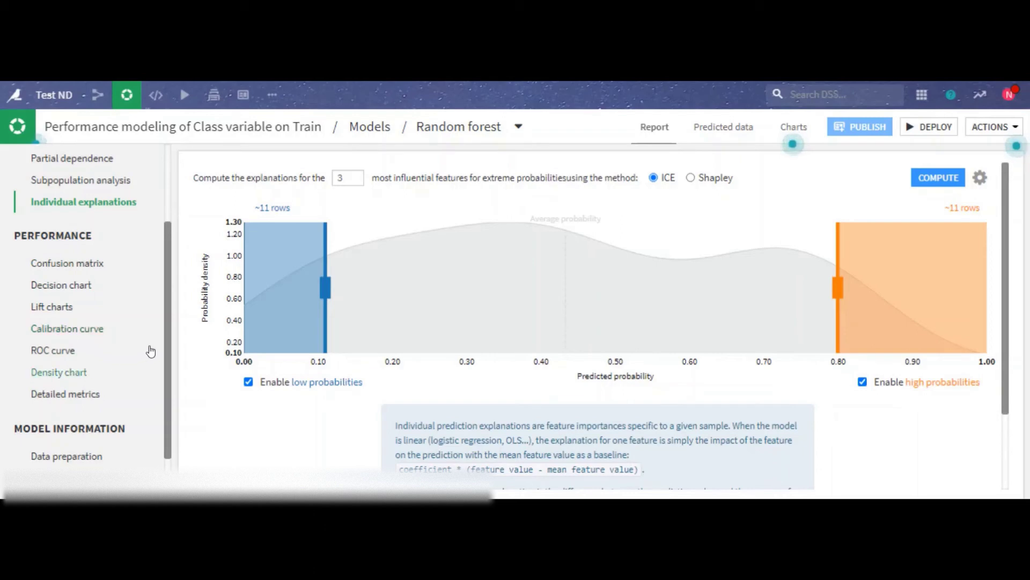
scroll(167, 376, "down", 2)
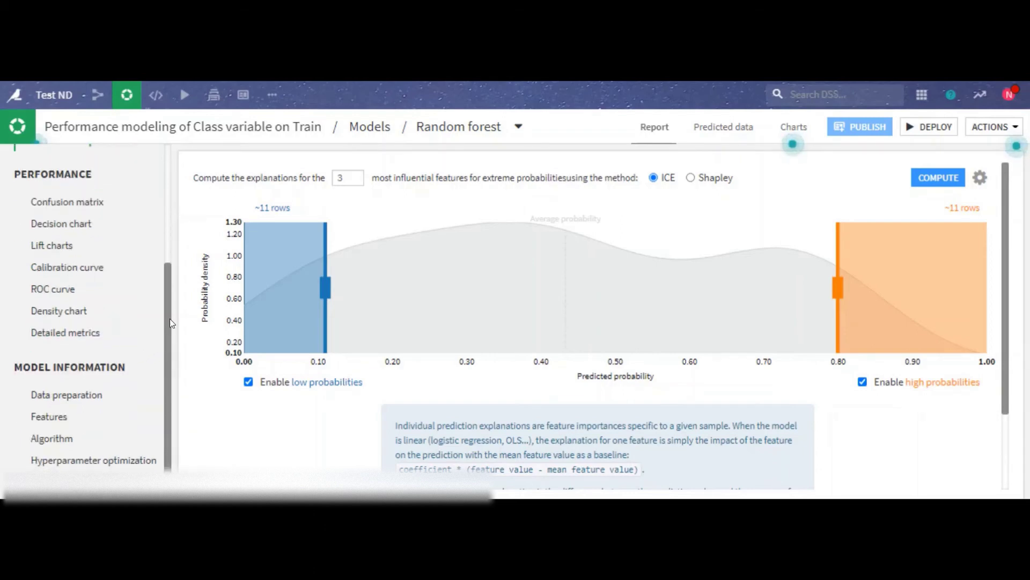
scroll(172, 274, "up", 5)
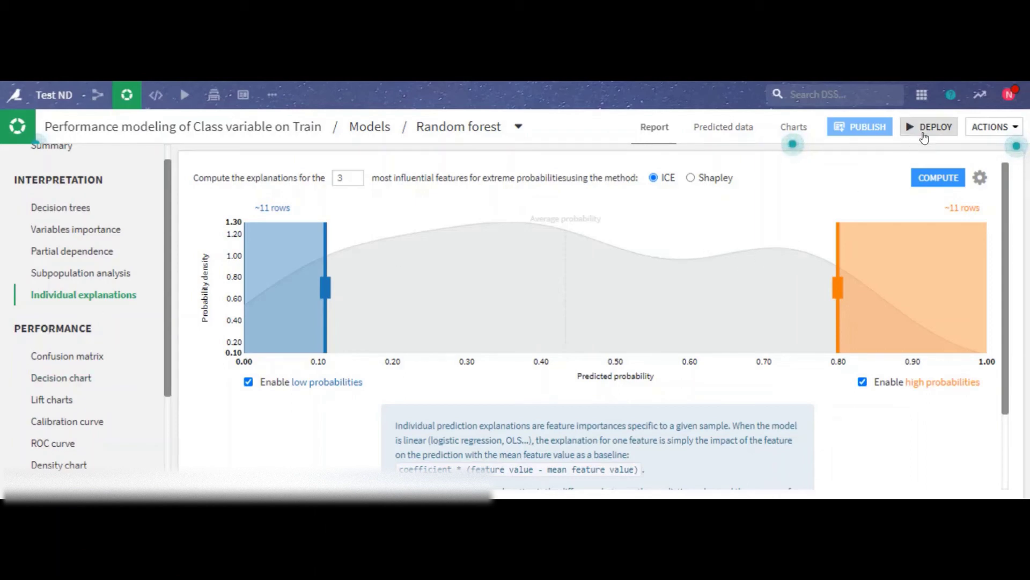
- Deploy the Random forest model to the flow as a new training recipe on the Train dataset
left_click(924, 129)
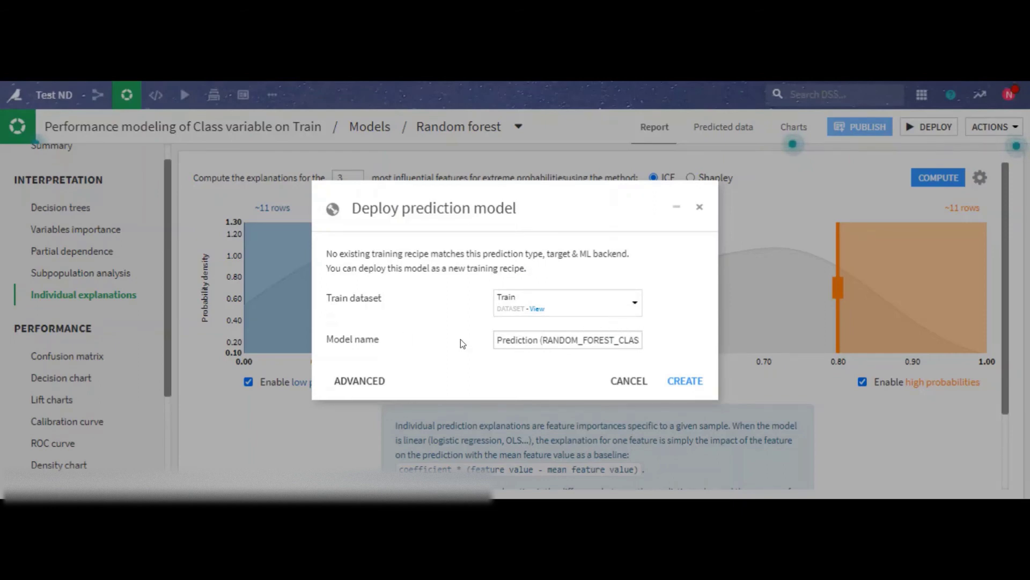
left_click(692, 390)
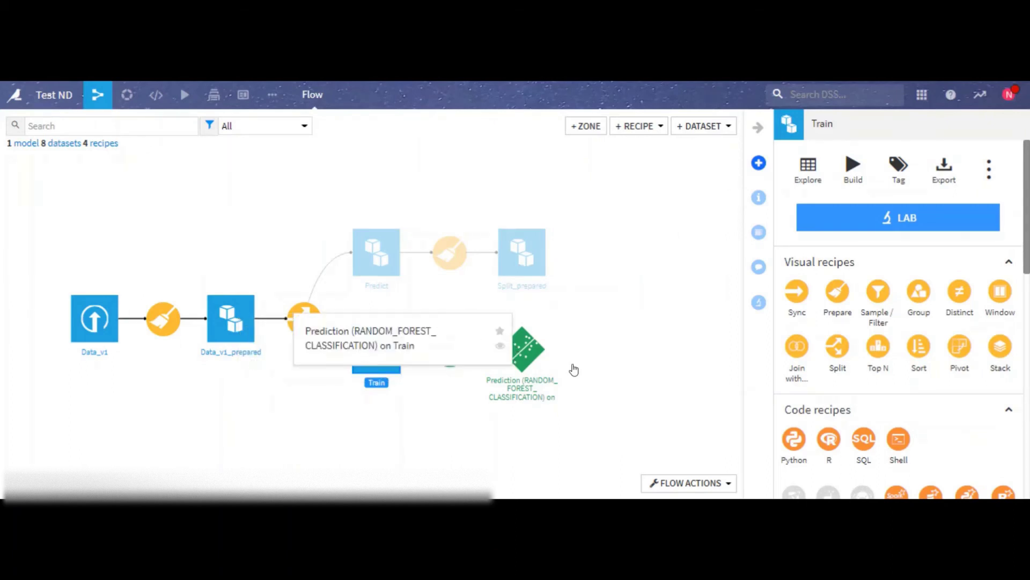
left_click(599, 372)
left_click_drag(639, 375, 616, 361)
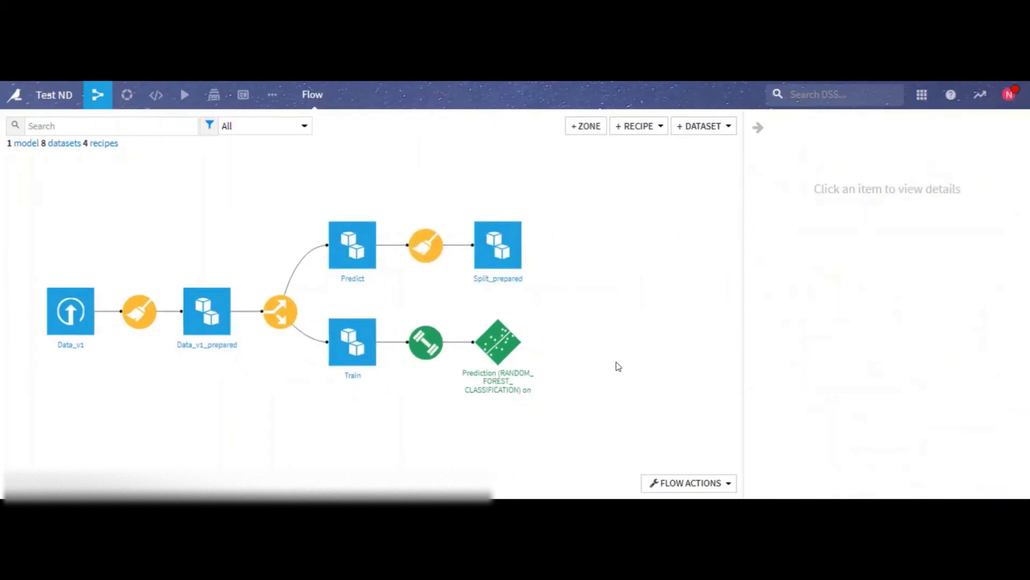
- Inspect the deployed random forest prediction model in the flow and review its available actions
left_click(494, 338)
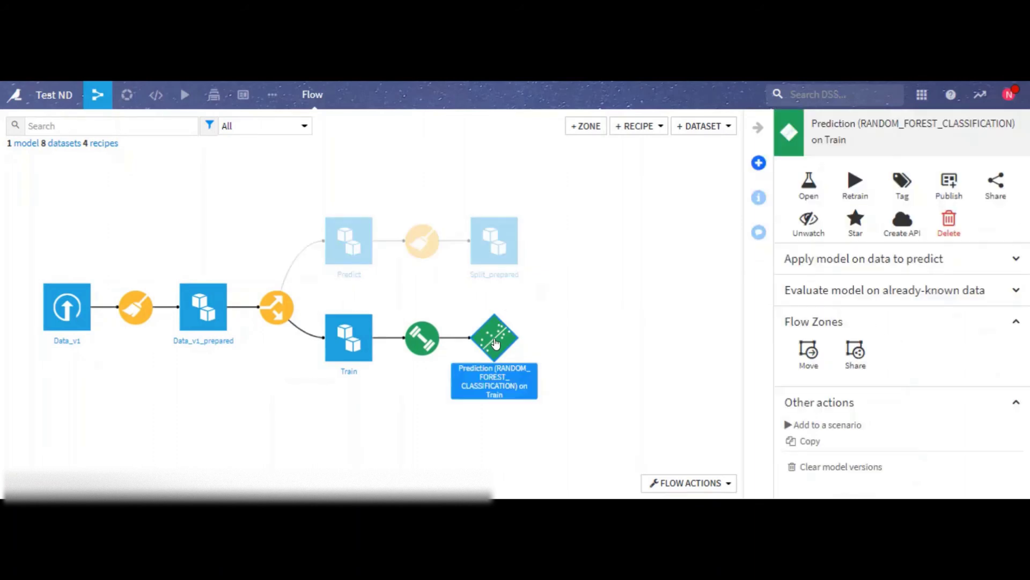
left_click_drag(412, 442, 644, 460)
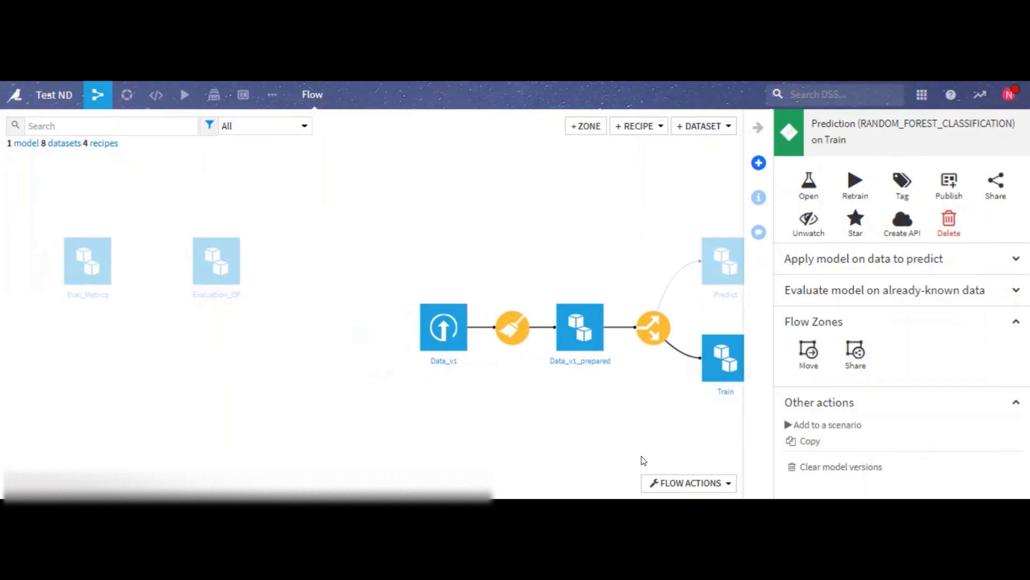
left_click_drag(517, 447, 230, 413)
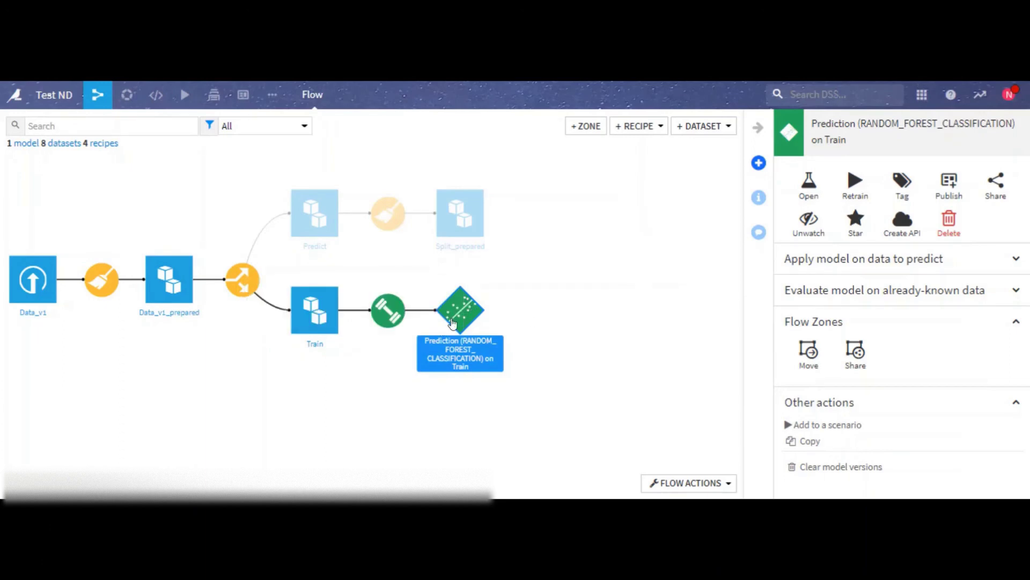
left_click(763, 167)
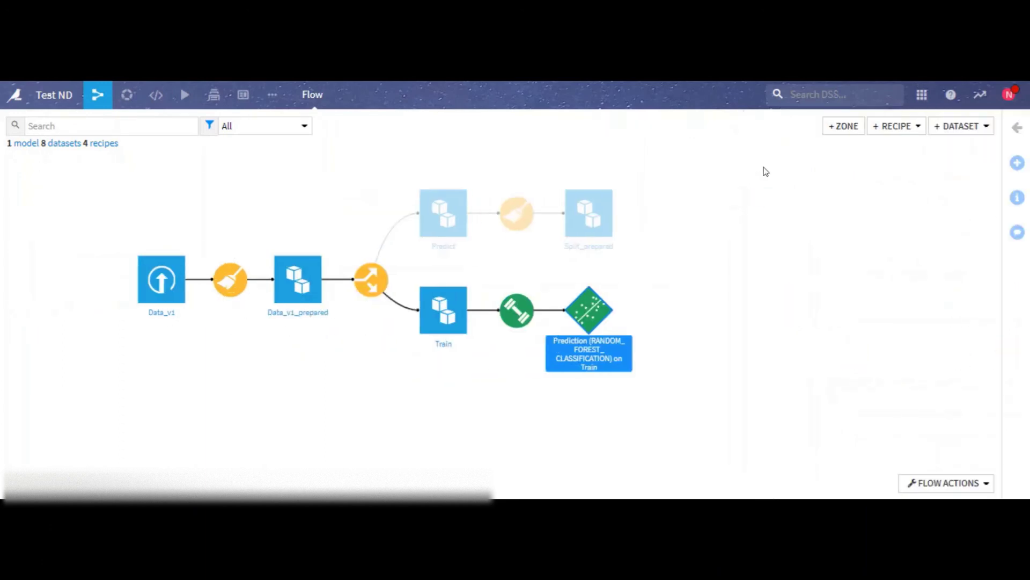
left_click(1018, 163)
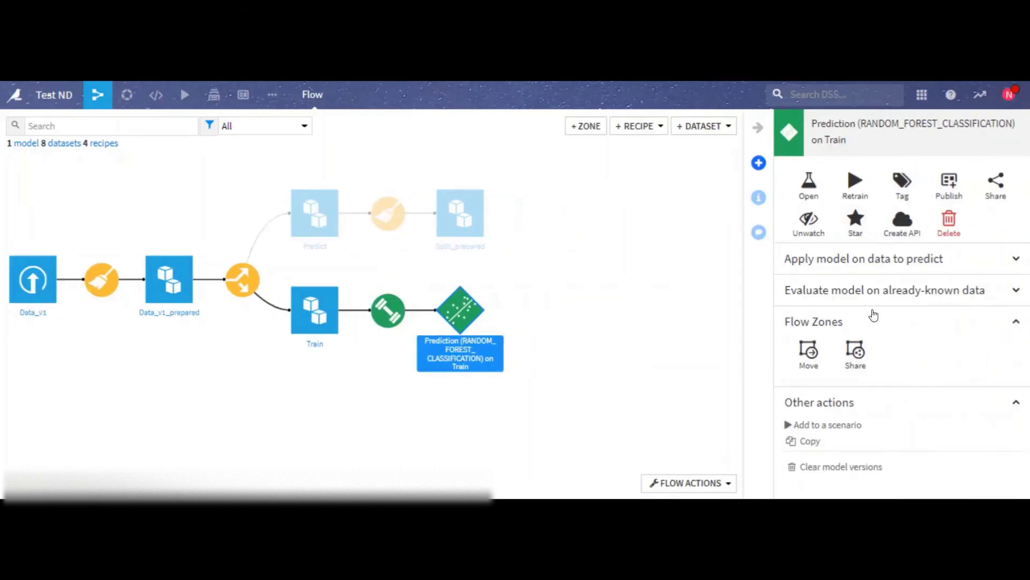
left_click(758, 231)
left_click(759, 162)
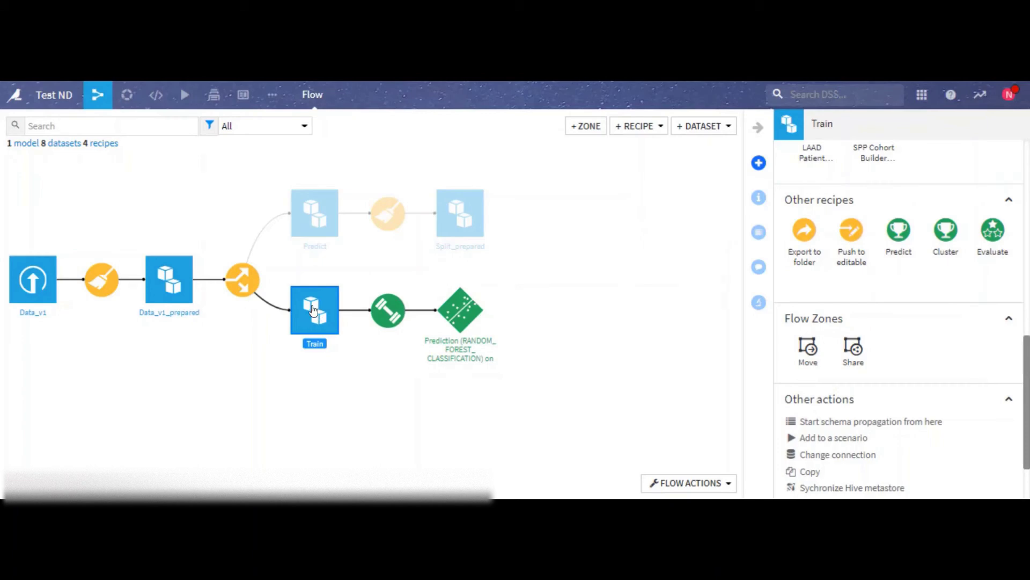
- Create a scoring recipe on the Train dataset using the deployed random forest model, with Train_scored as the output in DATAIKU_S3_BUCKET
left_click(898, 231)
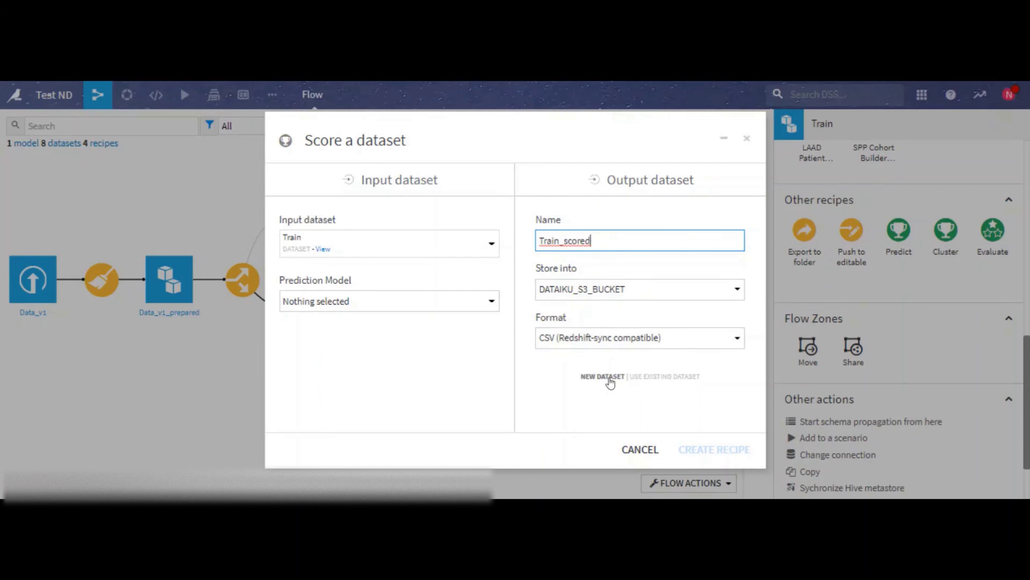
left_click(491, 301)
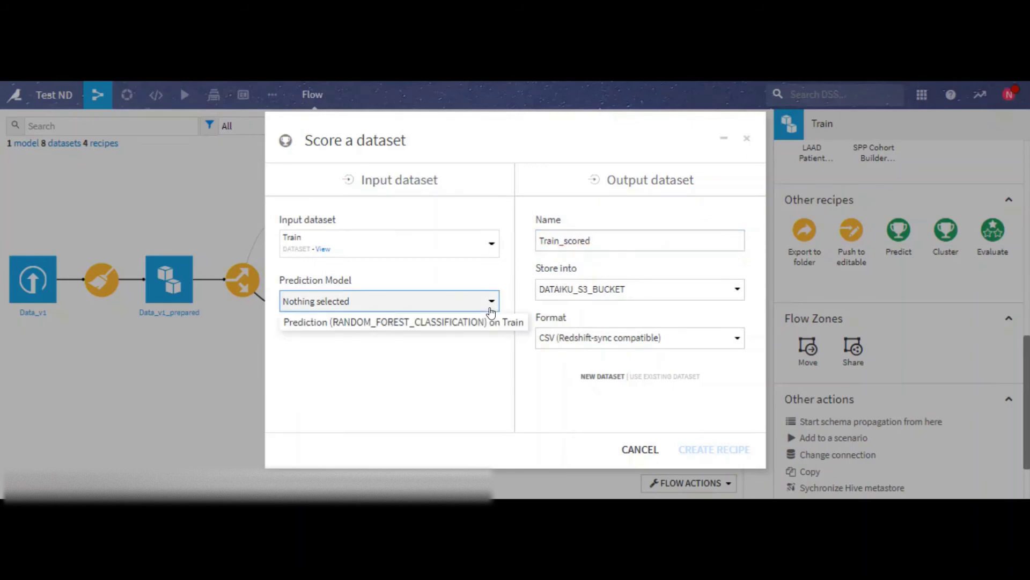
left_click(406, 323)
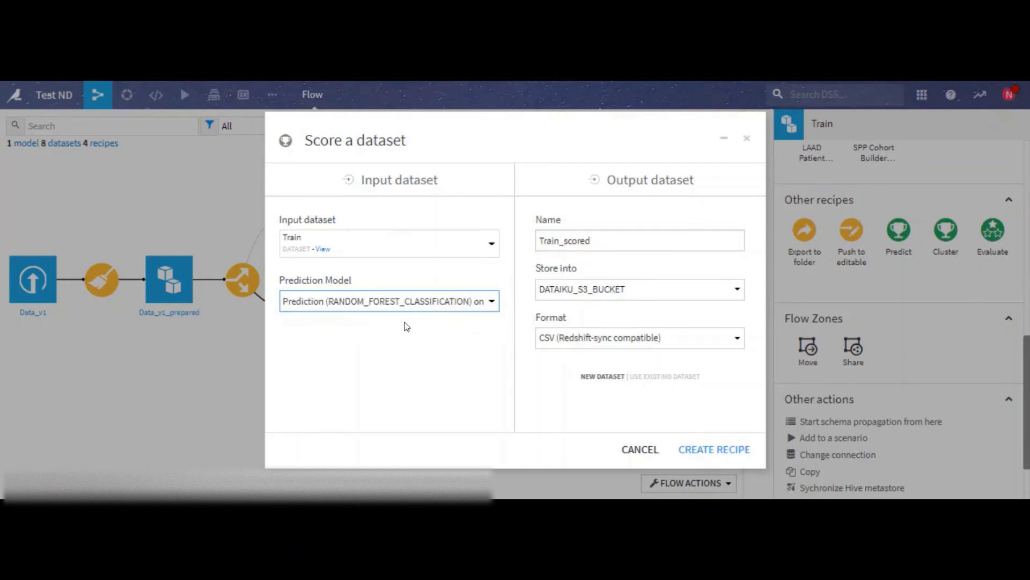
left_click(719, 451)
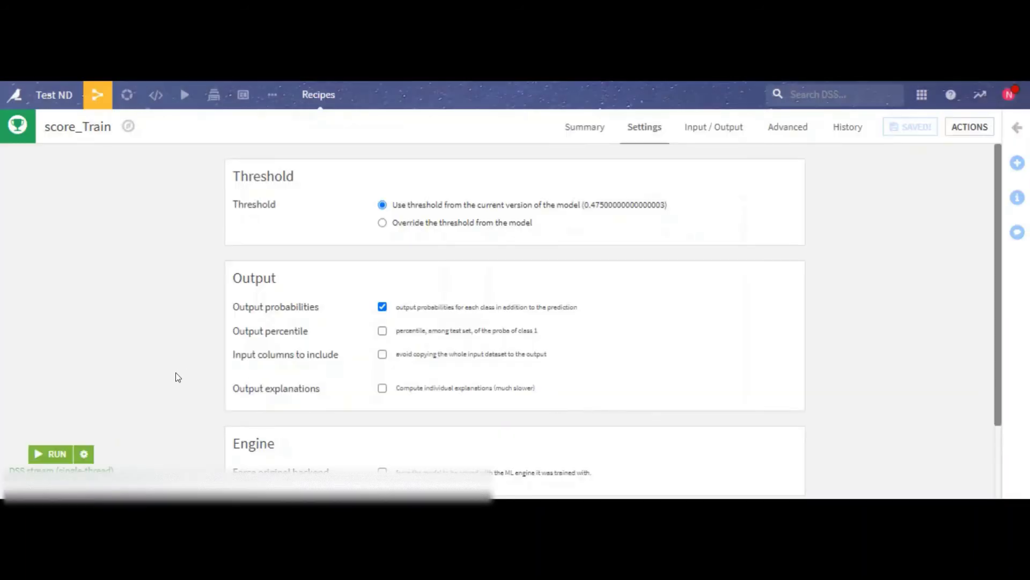
- Run the score_Train recipe with the model's own threshold and output probabilities, and return to the flow
scroll(177, 377, "down", 2)
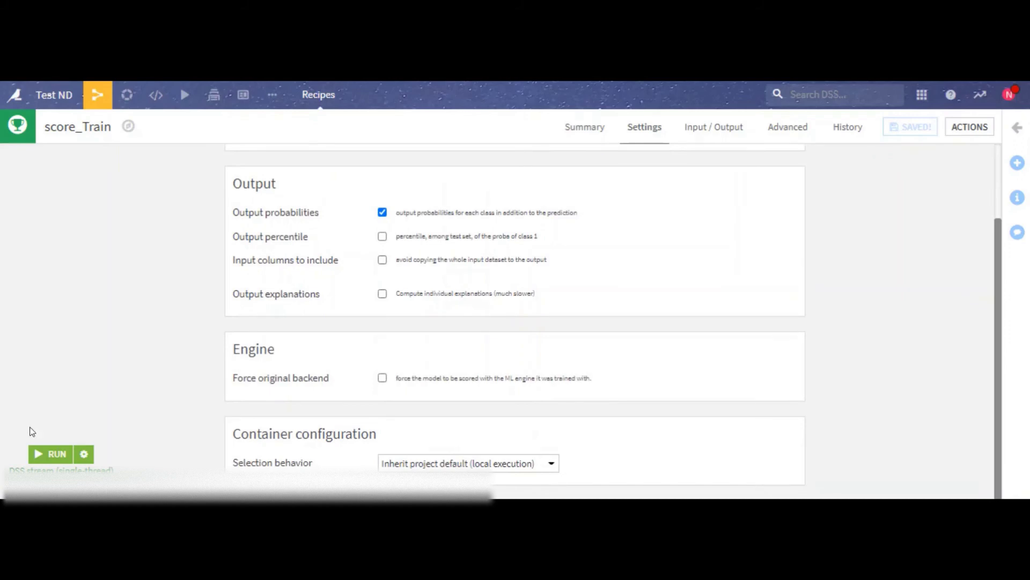
left_click(50, 454)
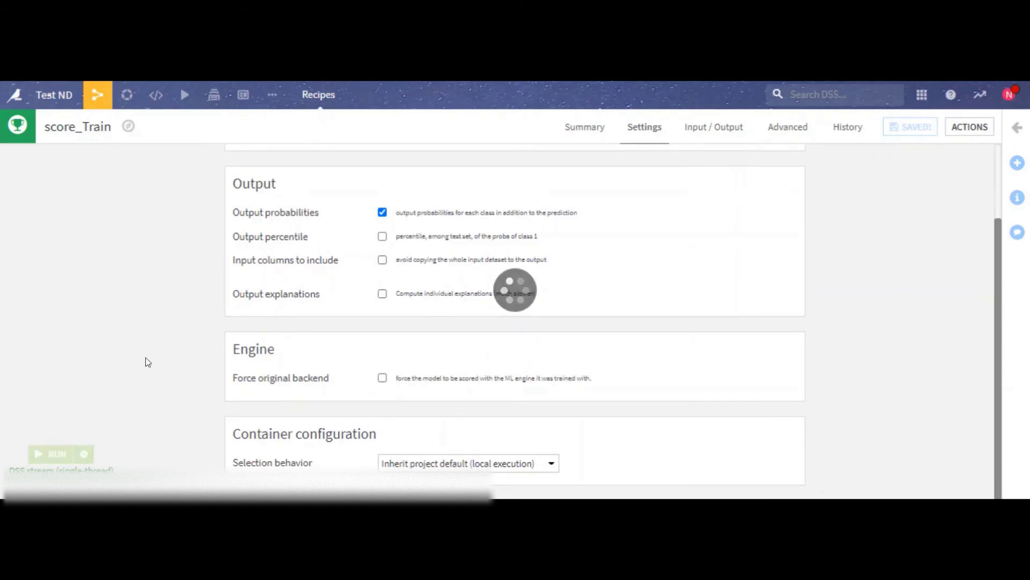
left_click(99, 95)
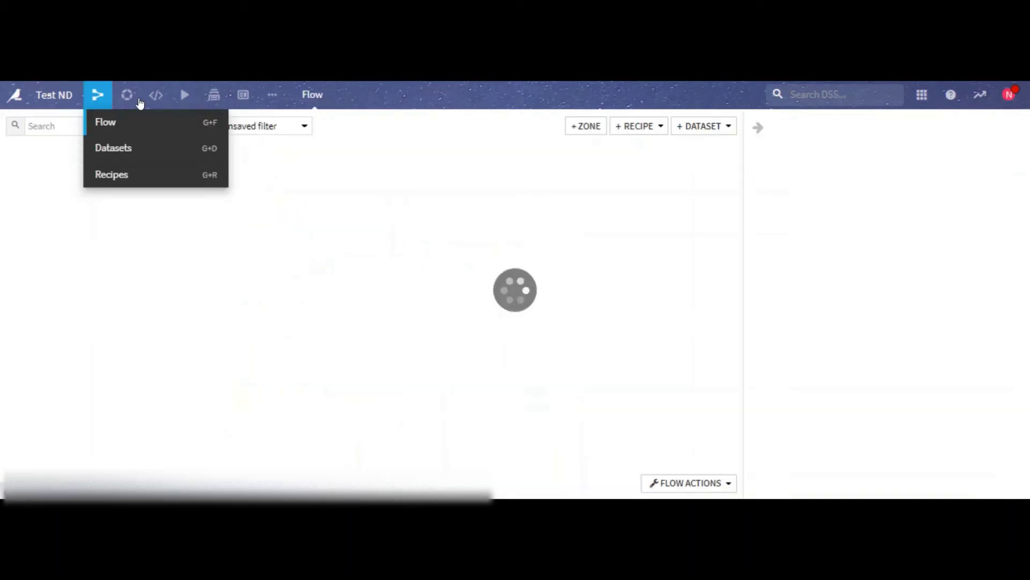
left_click(680, 284)
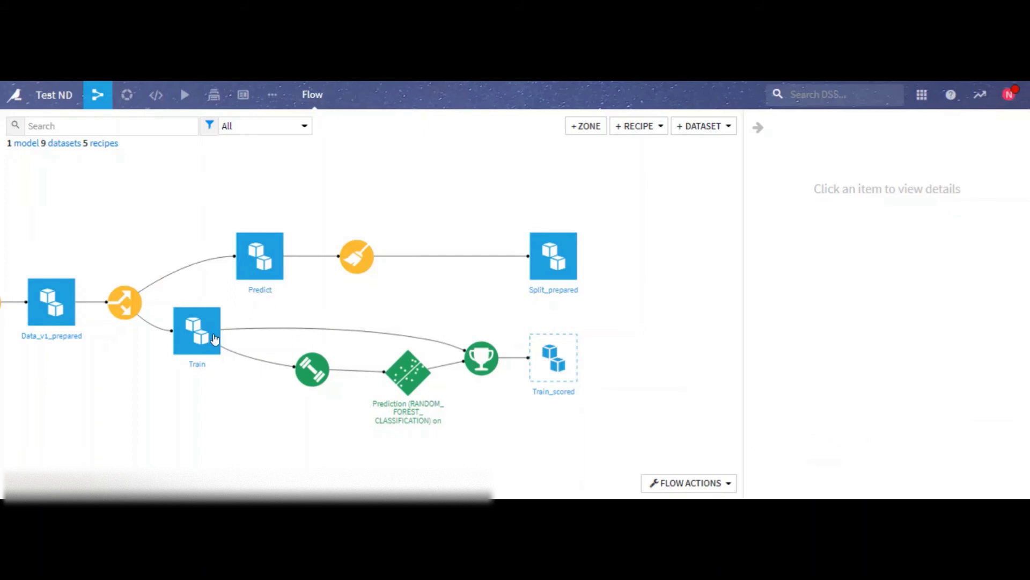
- Change the score_Train recipe's input dataset to Predict, save the recipe and return to the flow
double_click(488, 358)
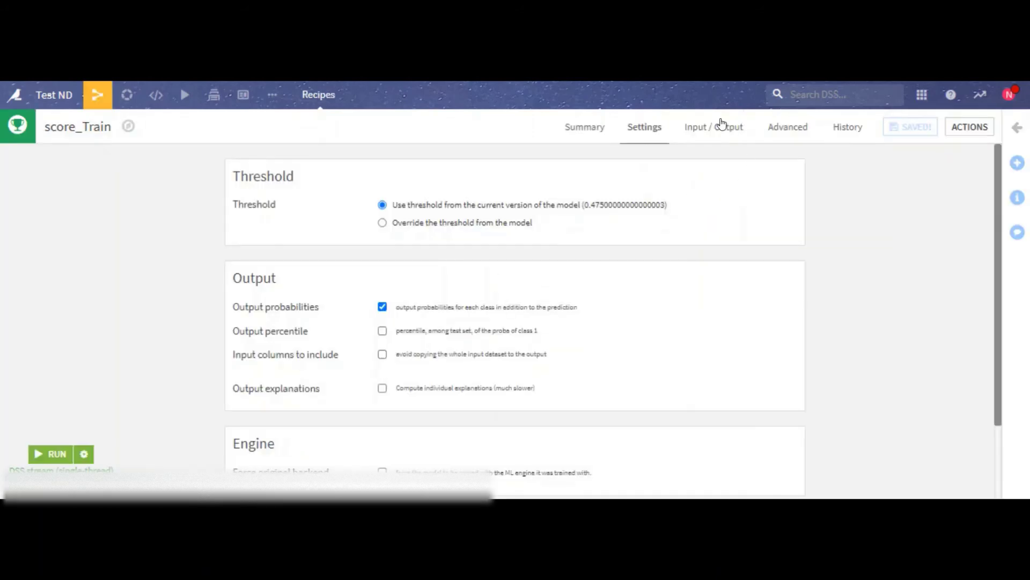
left_click(722, 125)
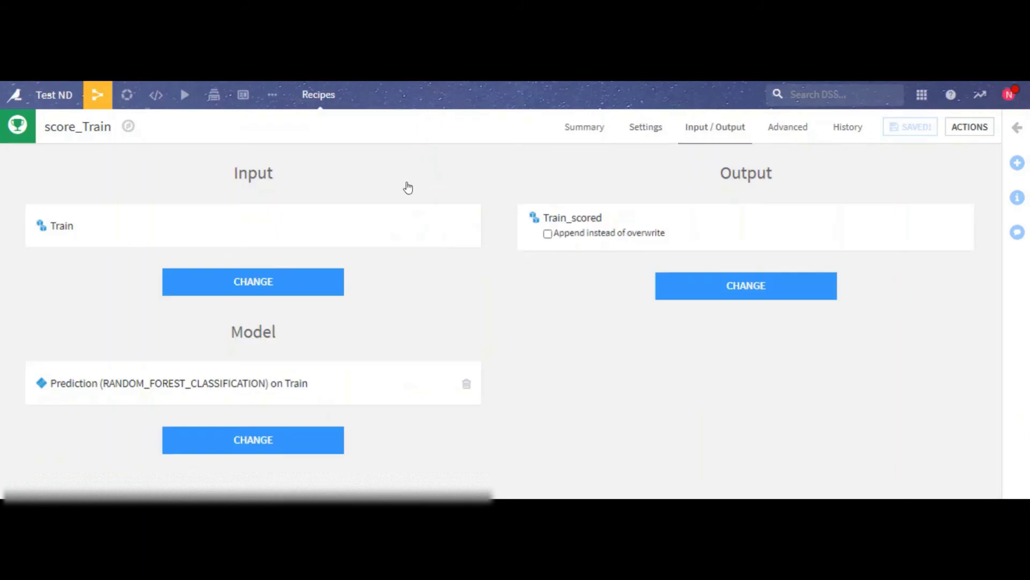
left_click(250, 286)
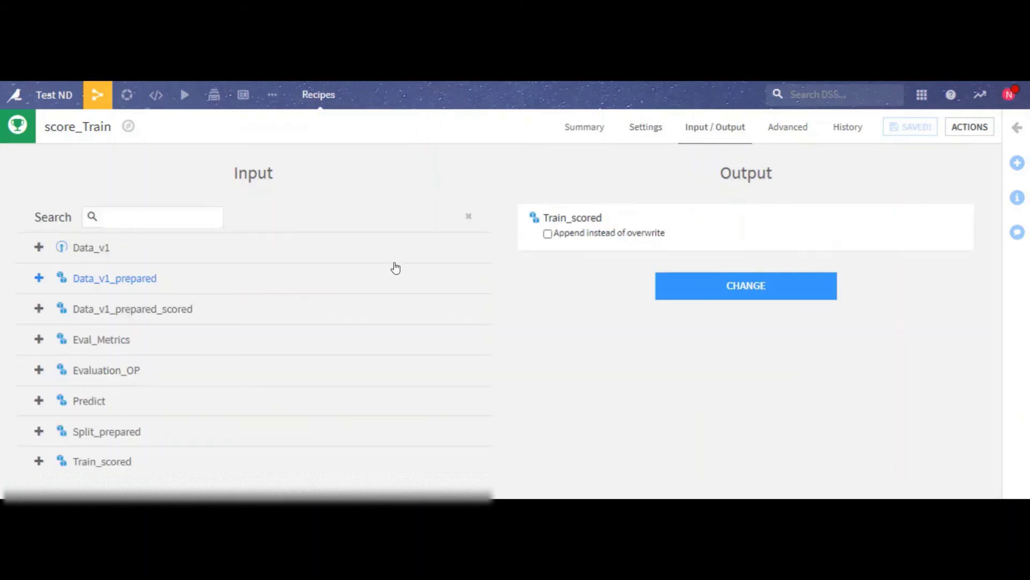
left_click(94, 412)
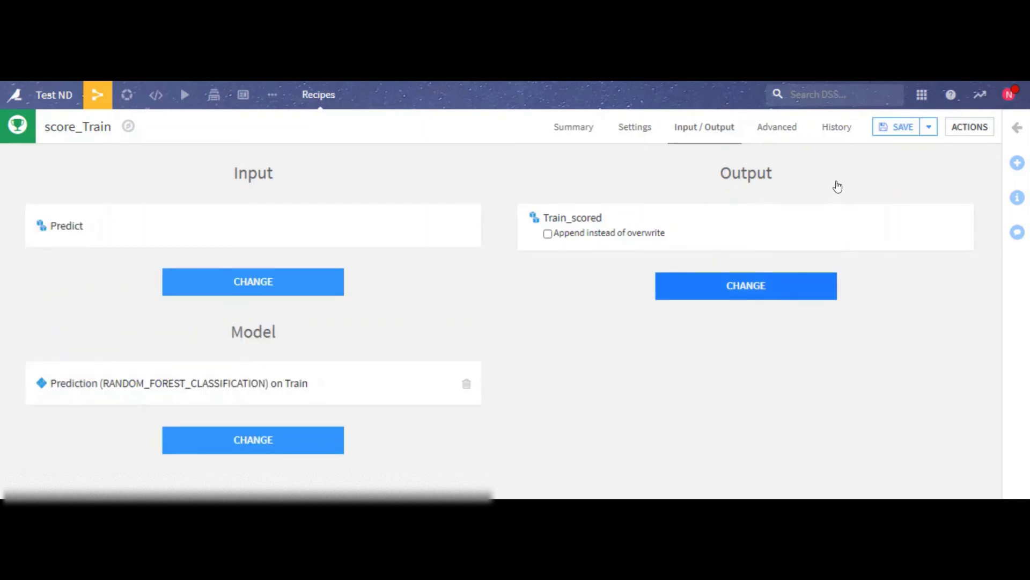
left_click(908, 126)
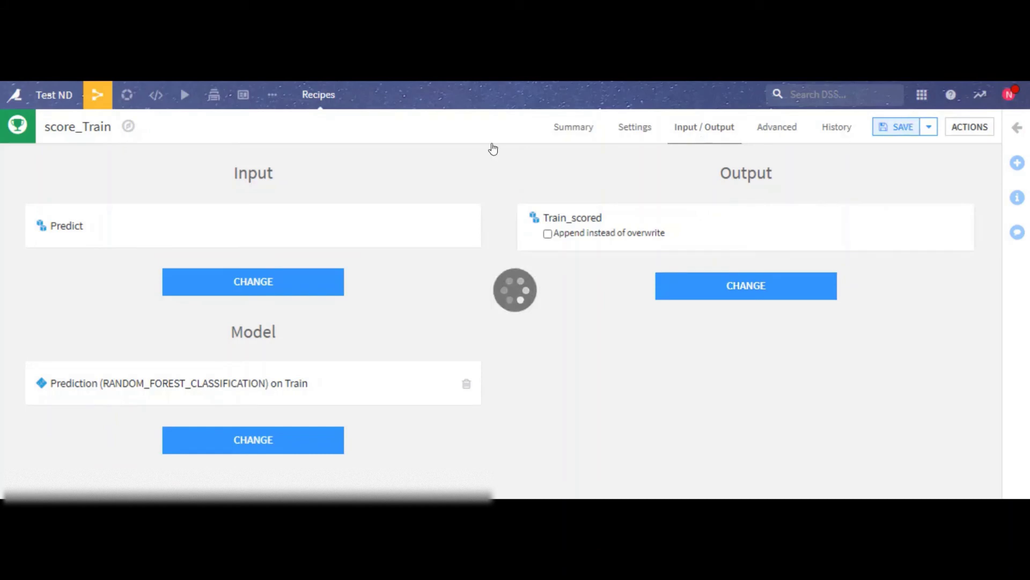
left_click(102, 104)
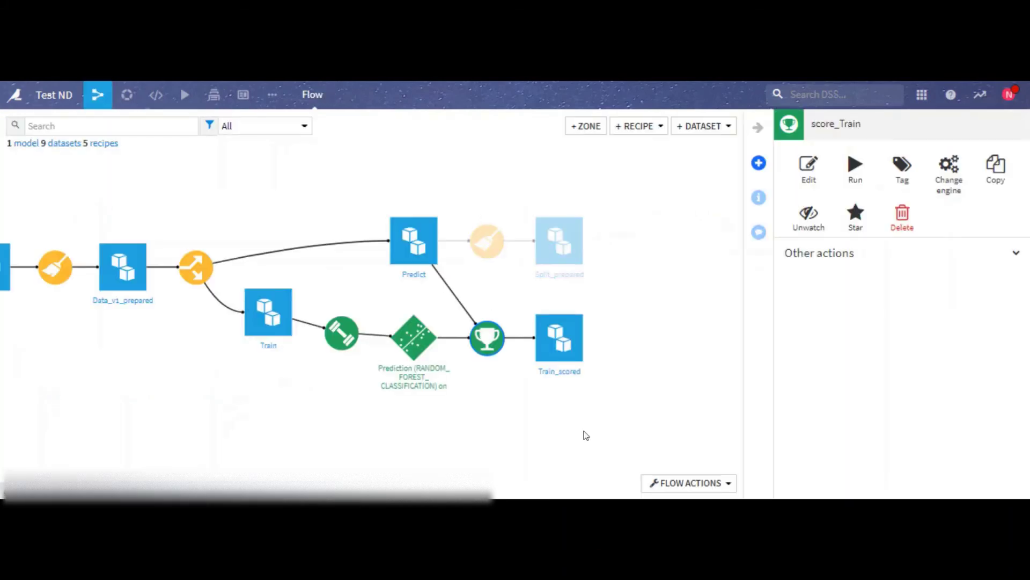
left_click(648, 407)
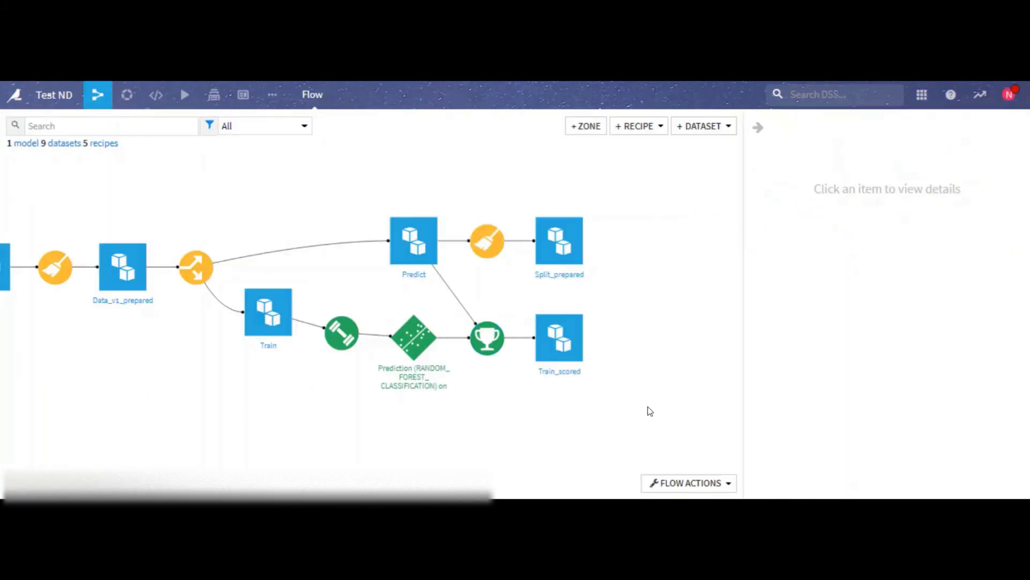
- Change the score_Train recipe's input to Split_prepared and save it, updating the Train_scored schema with Drop and recreate, and return to the flow
right_click(493, 339)
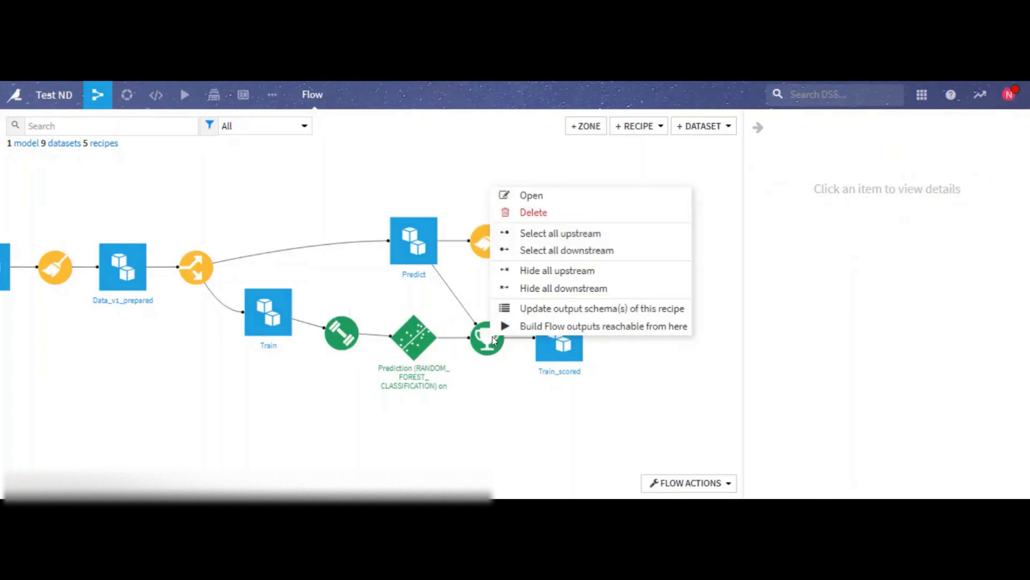
left_click(619, 378)
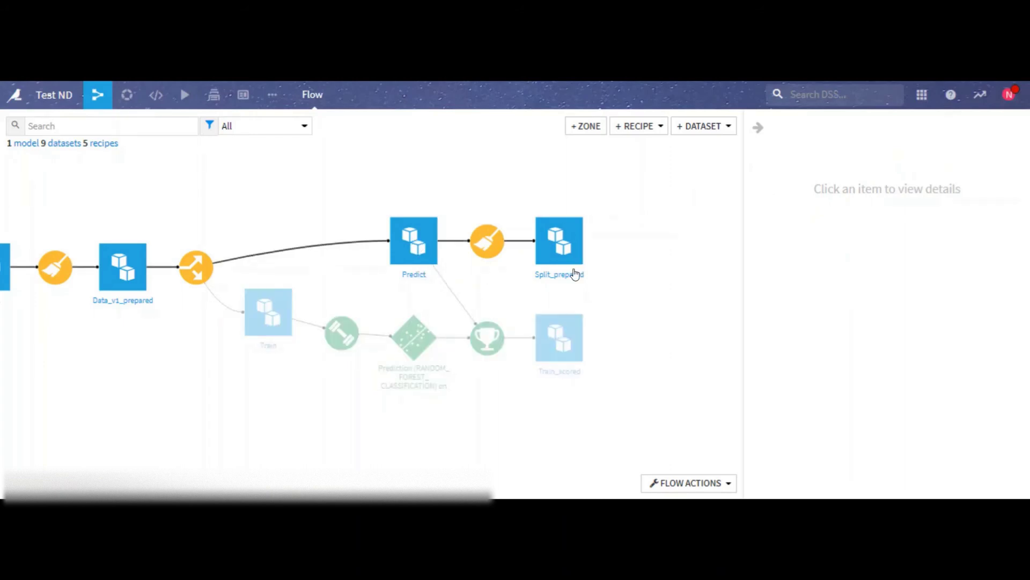
double_click(487, 338)
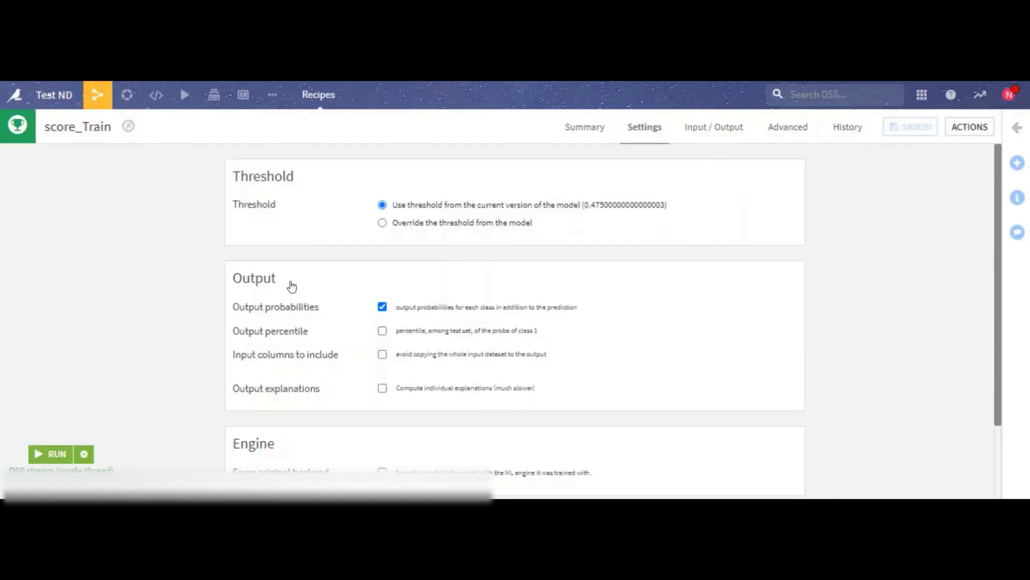
left_click(743, 135)
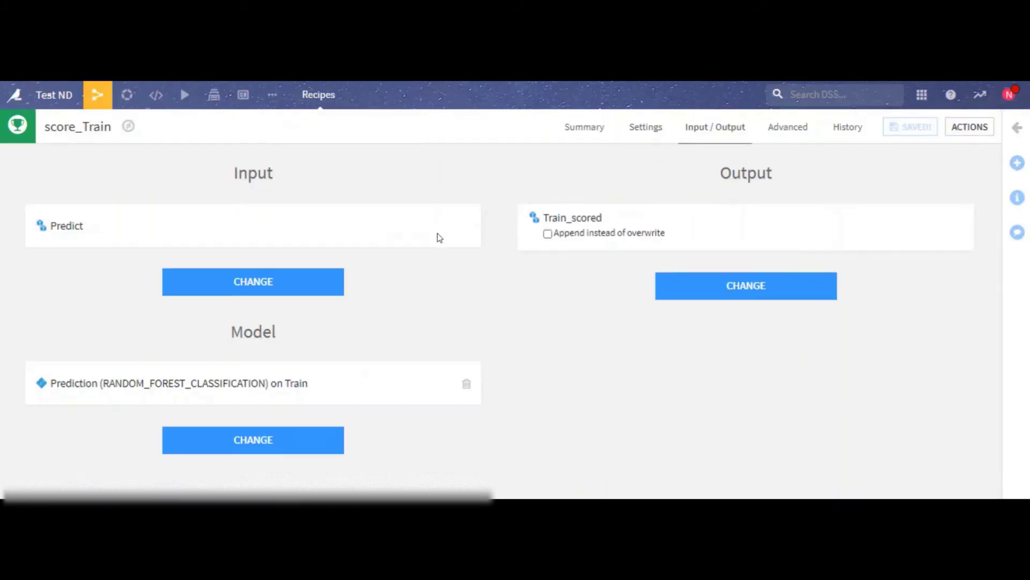
left_click(294, 275)
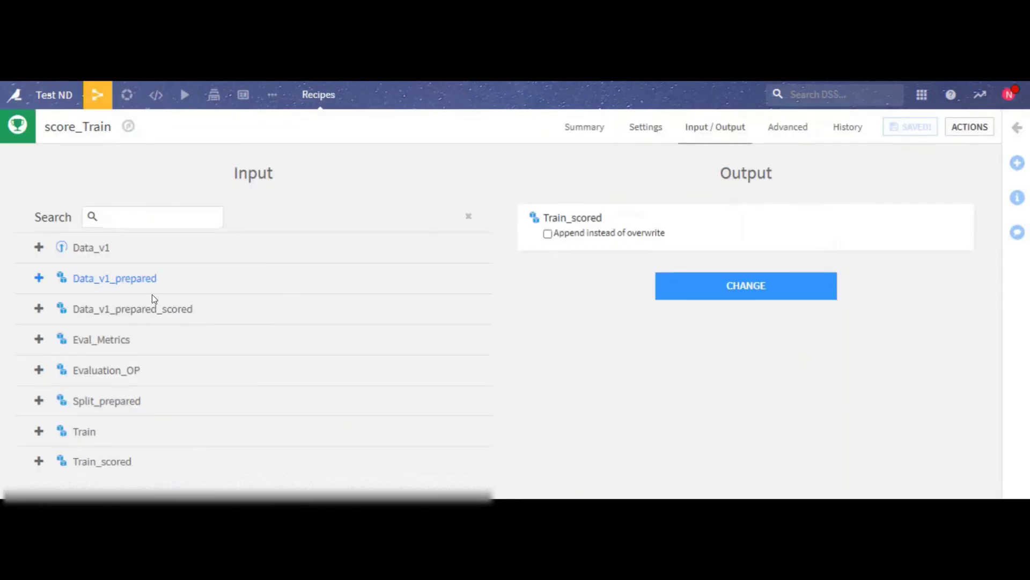
left_click(131, 402)
left_click(894, 128)
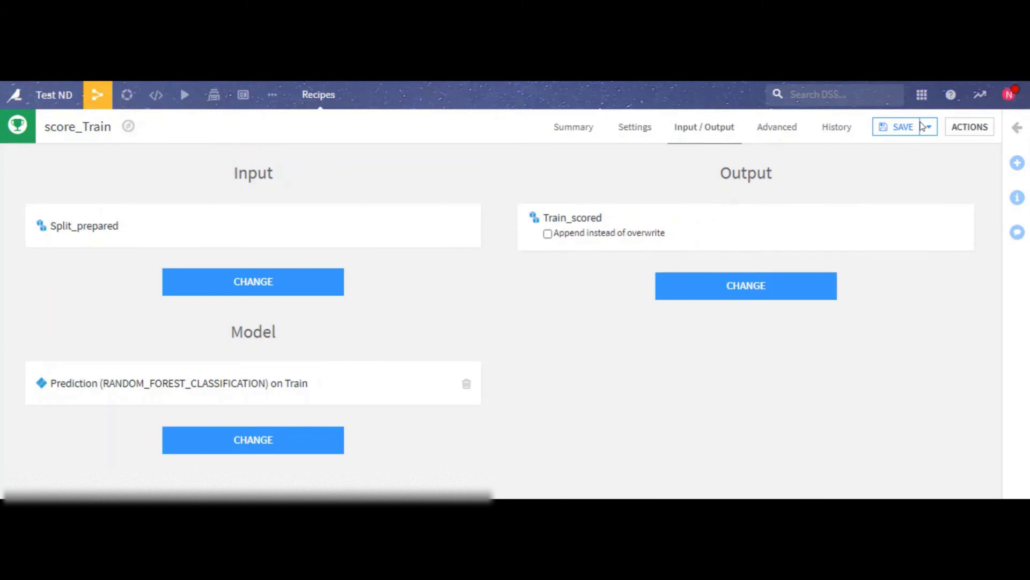
left_click(920, 126)
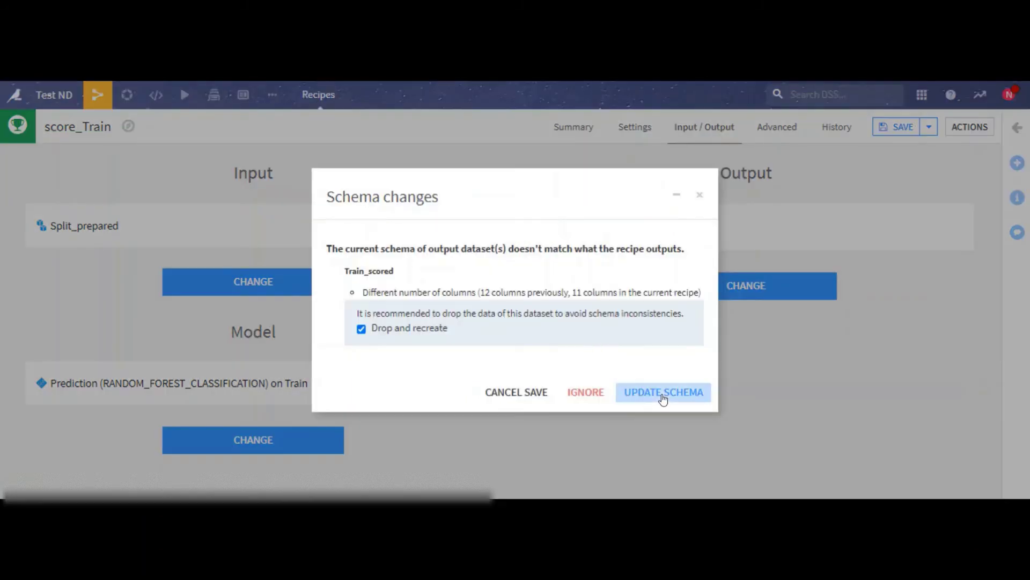
left_click(664, 398)
left_click(101, 94)
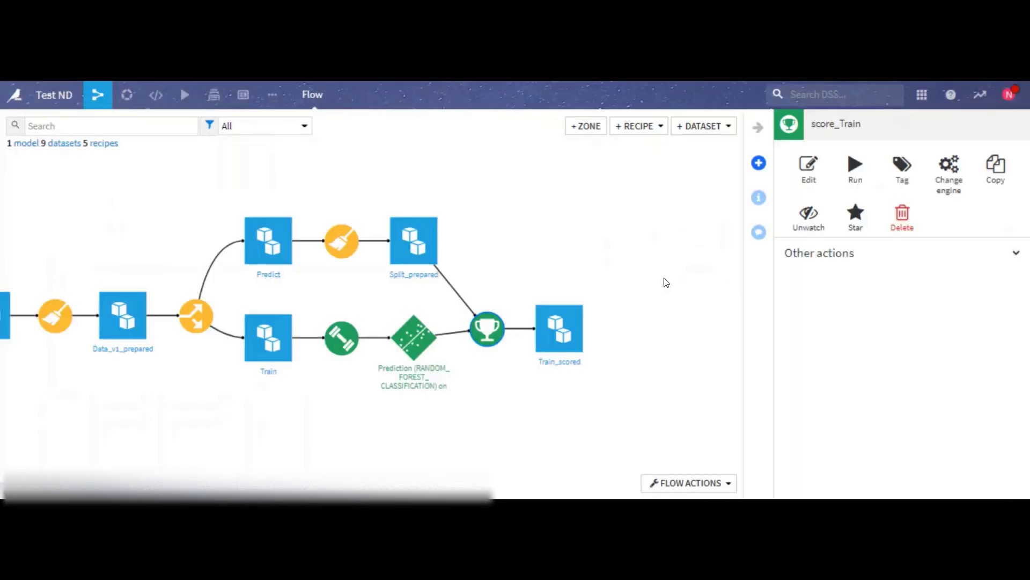
left_click(643, 364)
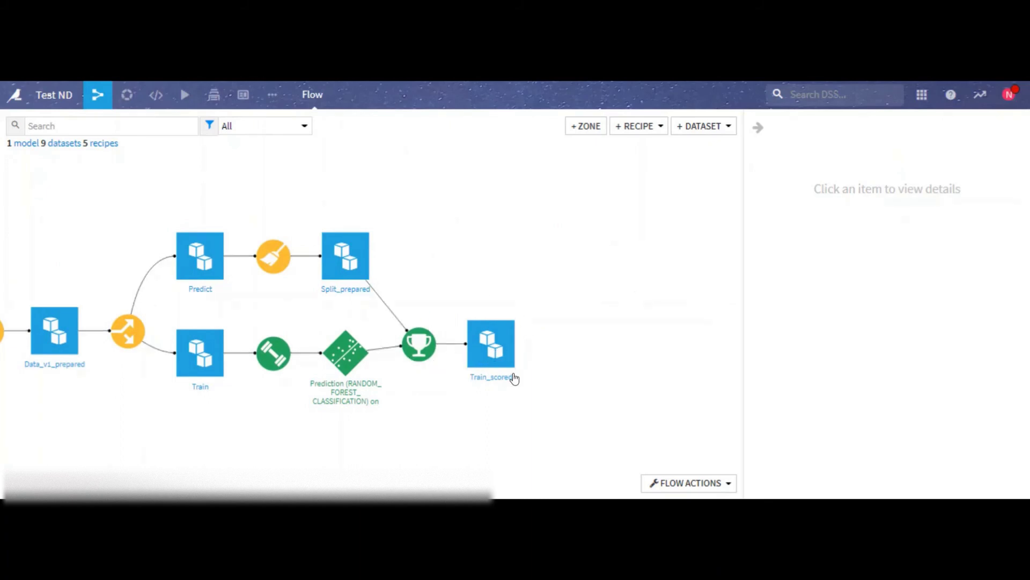
- Start an Evaluate recipe on the Train dataset with the random forest classification model as its prediction model
left_click_drag(488, 431, 614, 389)
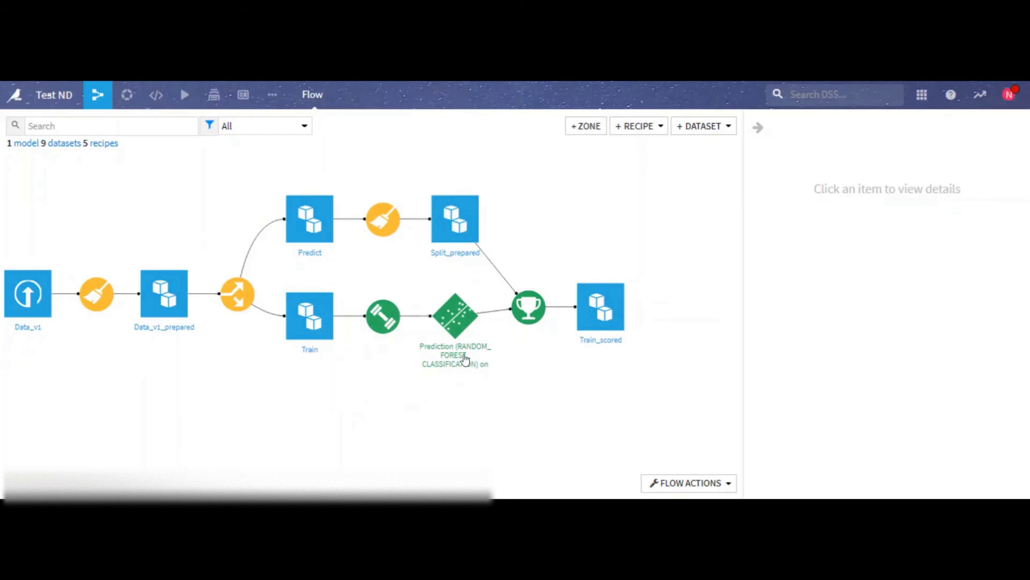
left_click(325, 336)
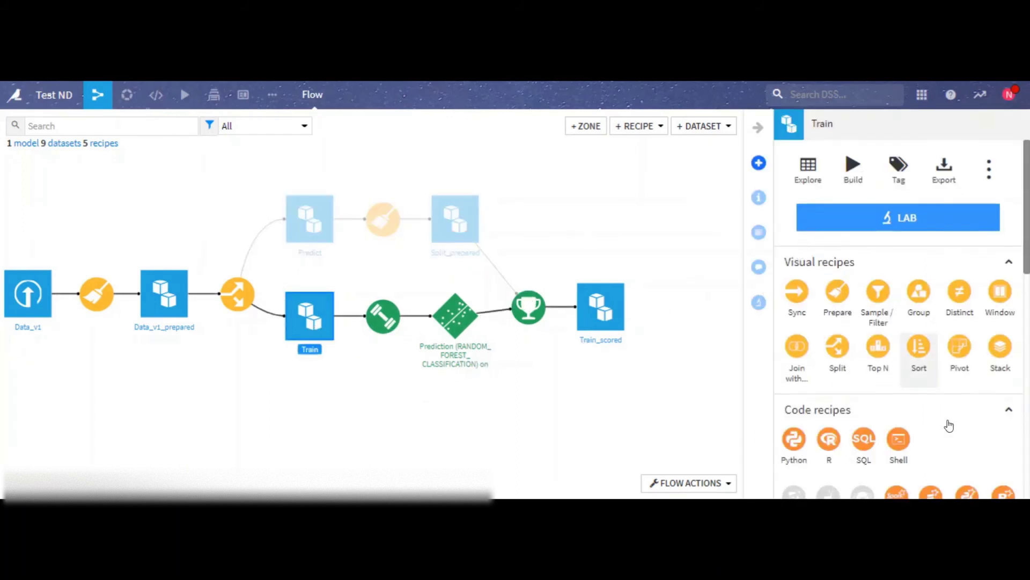
scroll(948, 426, "down", 7)
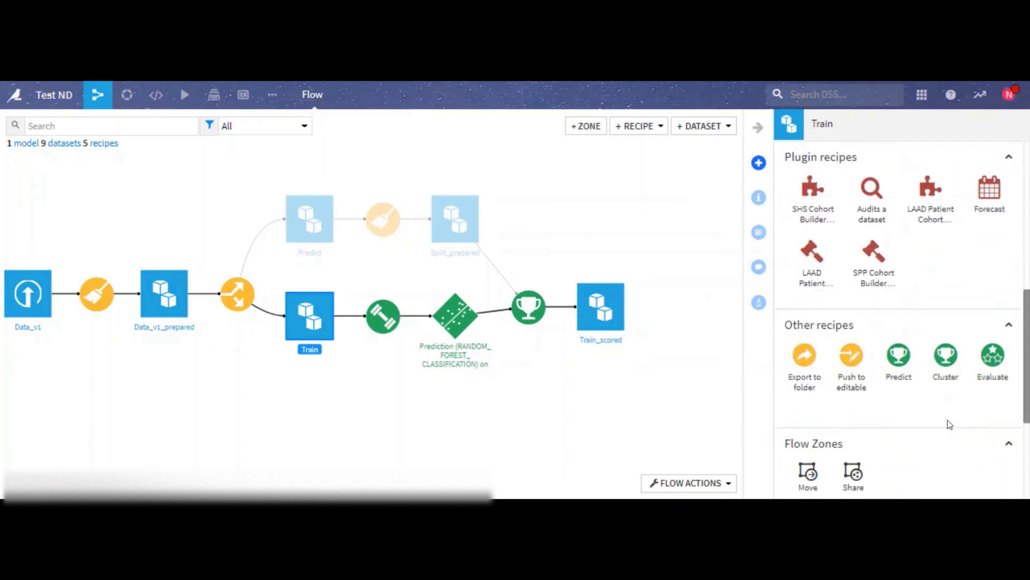
left_click(993, 361)
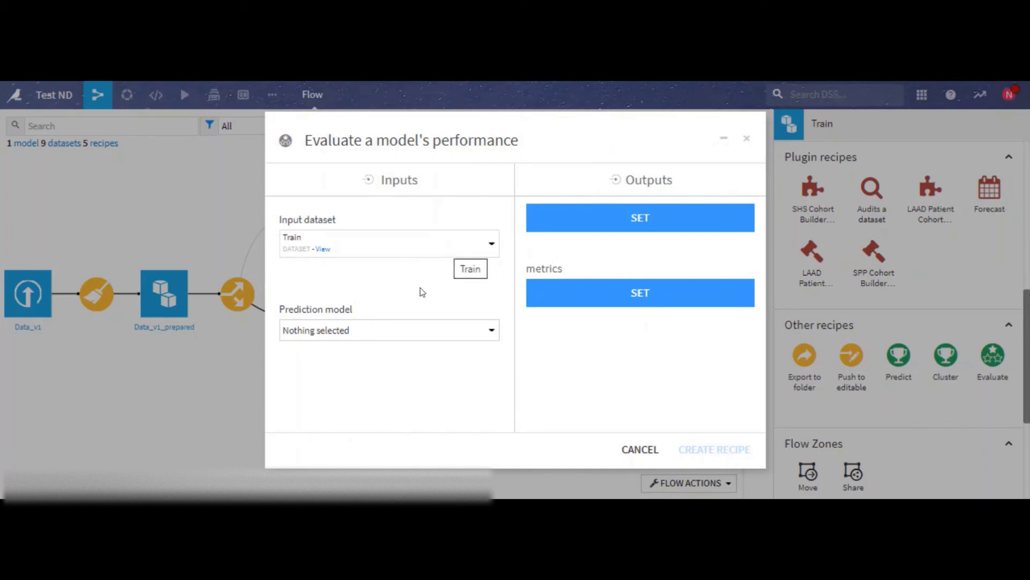
left_click(370, 335)
left_click(330, 360)
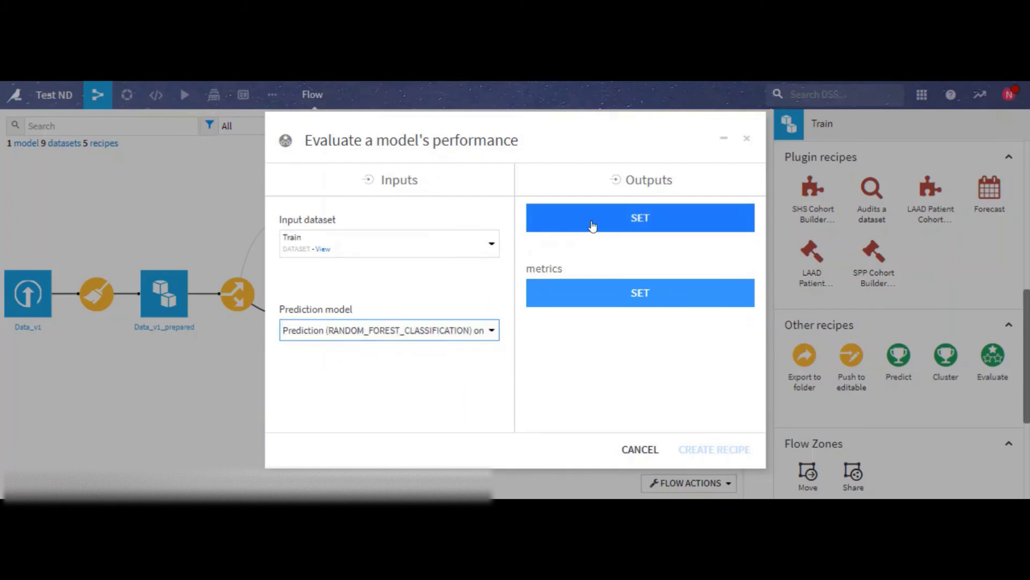
- Create a new dataset named DemoMetrics in DATAIKU_S3_BUCKET as the evaluation recipe's metrics output
left_click(590, 297)
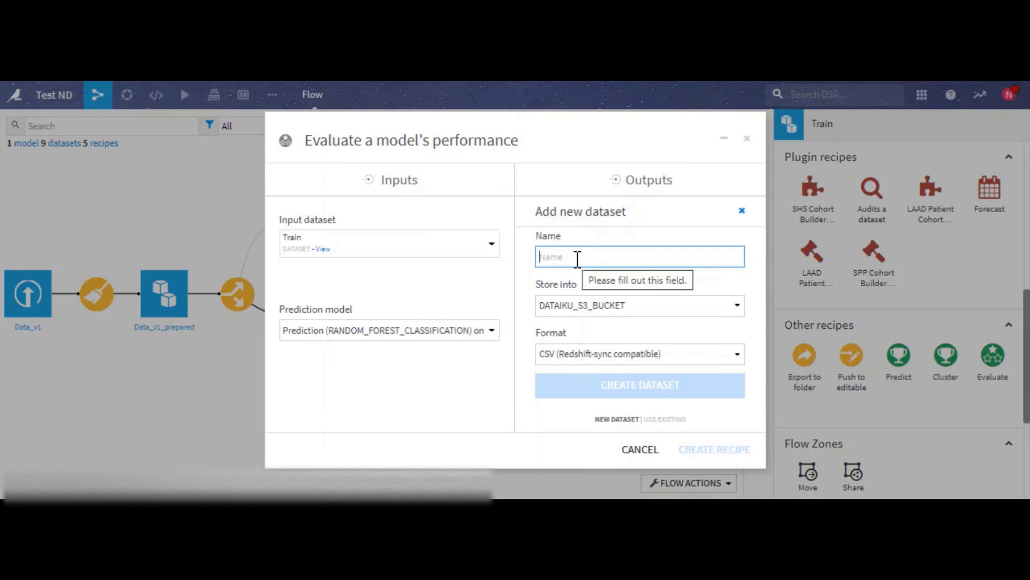
type("M")
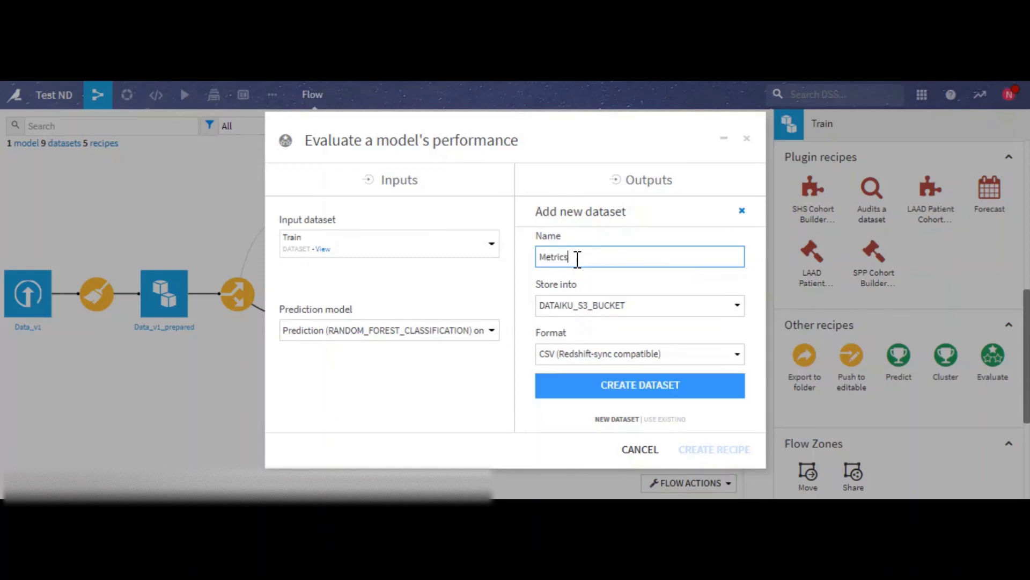
type("etrics")
key("Home")
type("Demo")
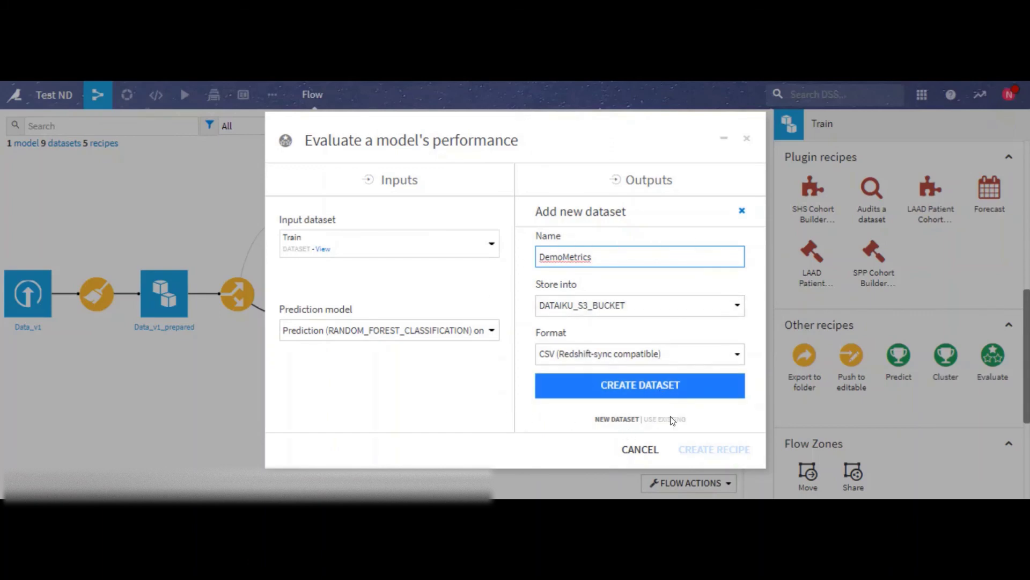
left_click(610, 384)
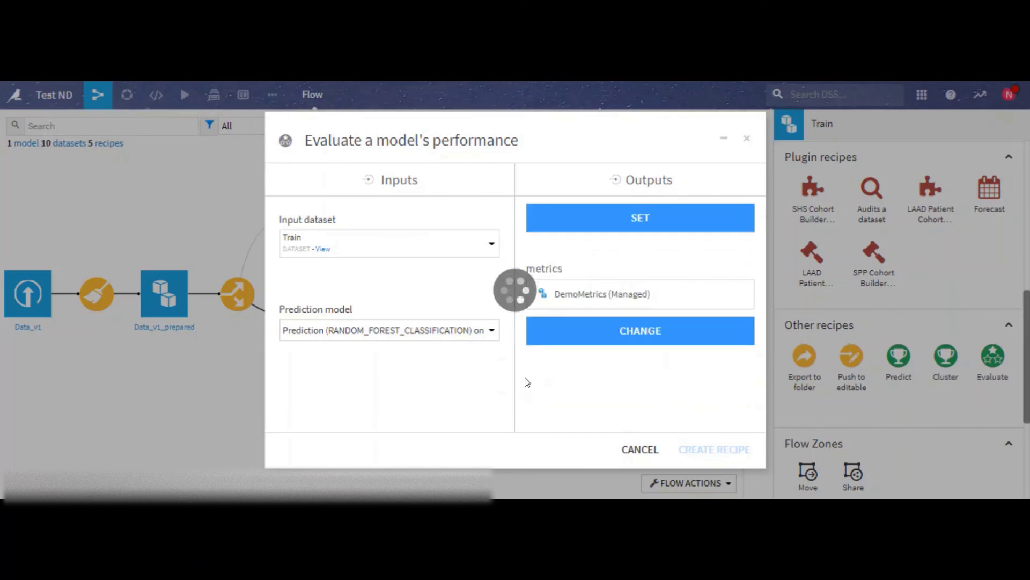
- Add a new DemoSet dataset in DATAIKU_S3_BUCKET as the main output, create the evaluation recipe and return to the flow
left_click(627, 220)
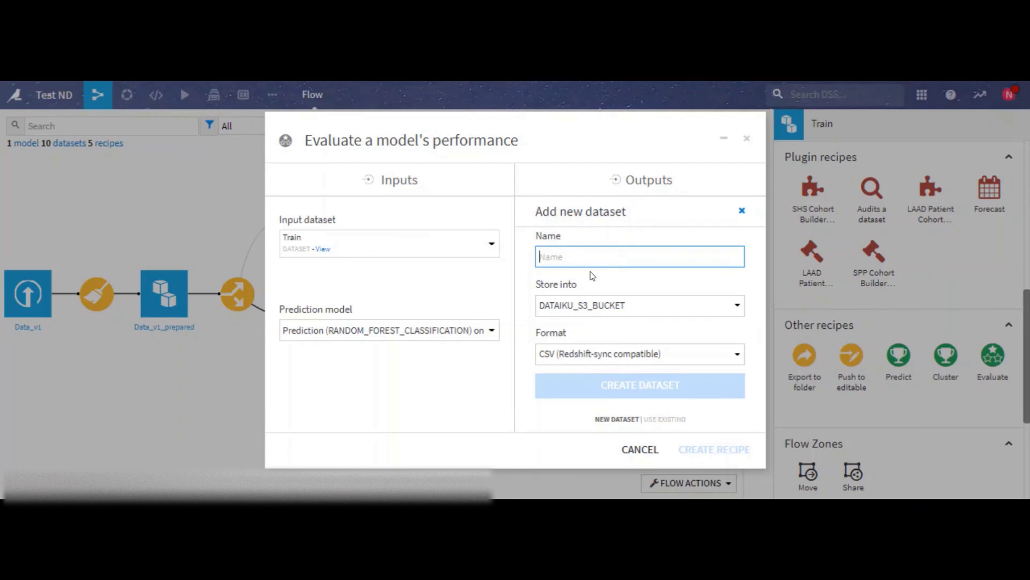
type("DemoSet")
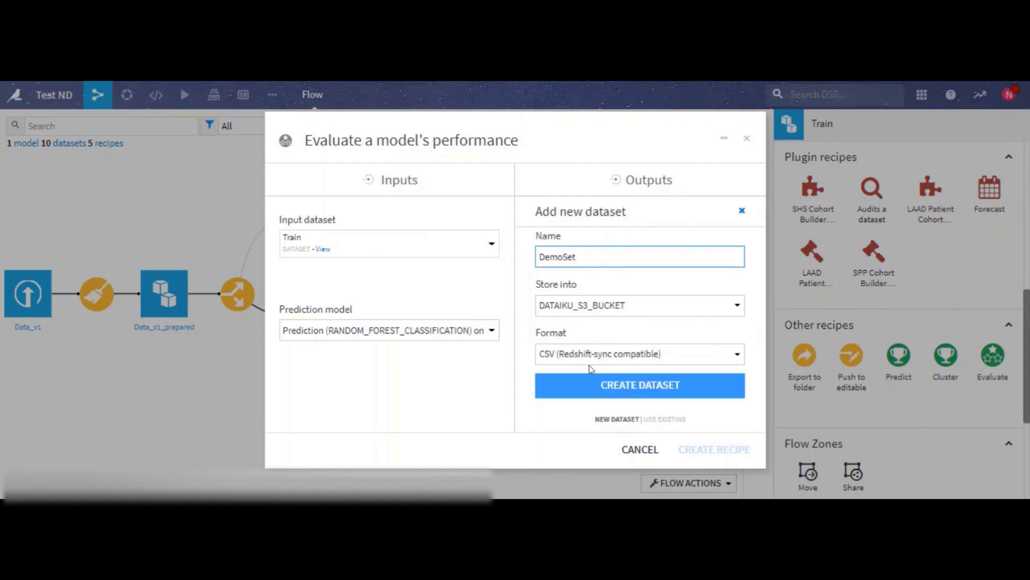
left_click(593, 384)
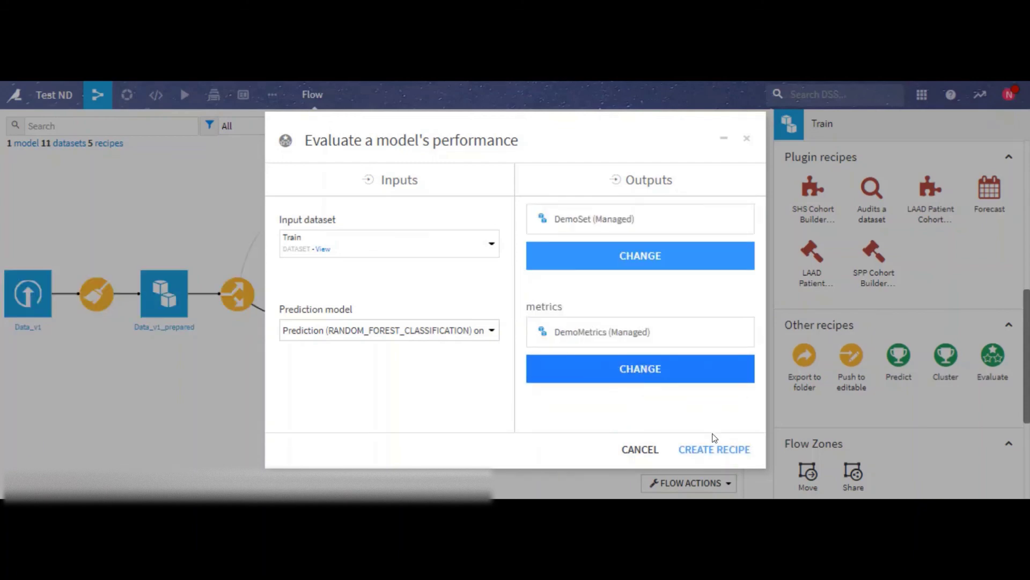
left_click(712, 449)
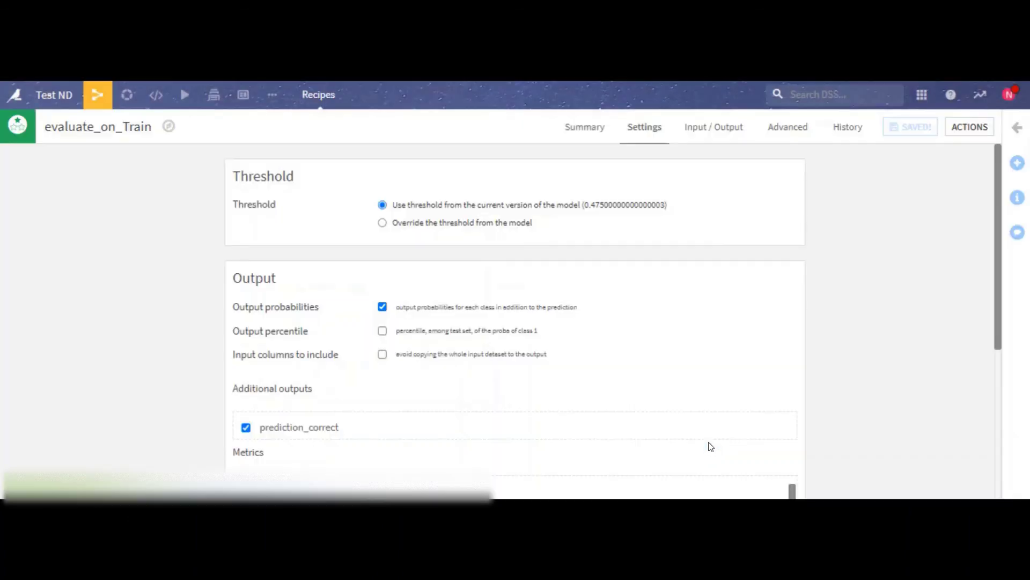
left_click(107, 103)
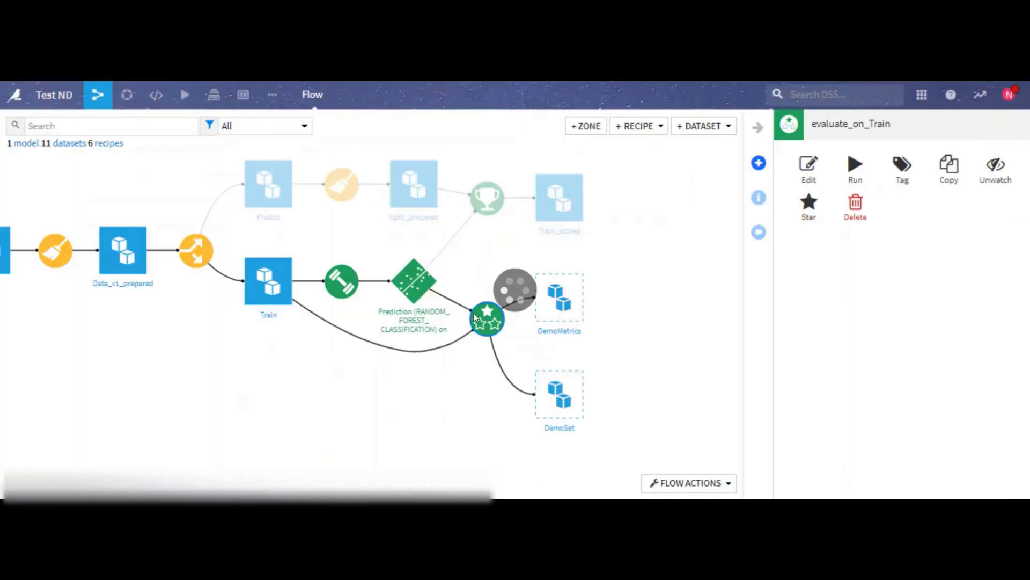
left_click(642, 333)
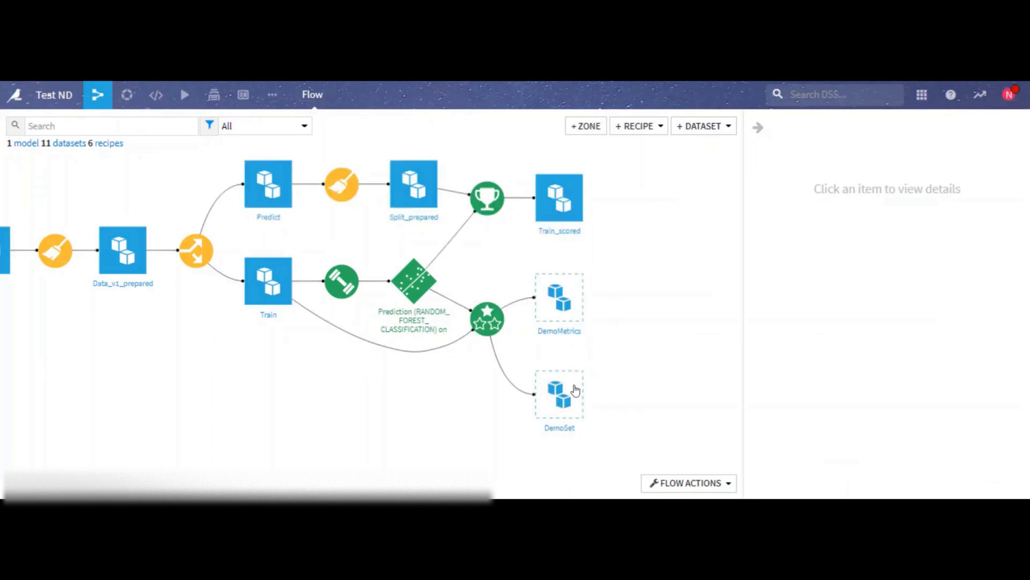
- Open the DemoMetrics dataset, examine its evaluation metrics across all columns, and return to the flow
double_click(561, 299)
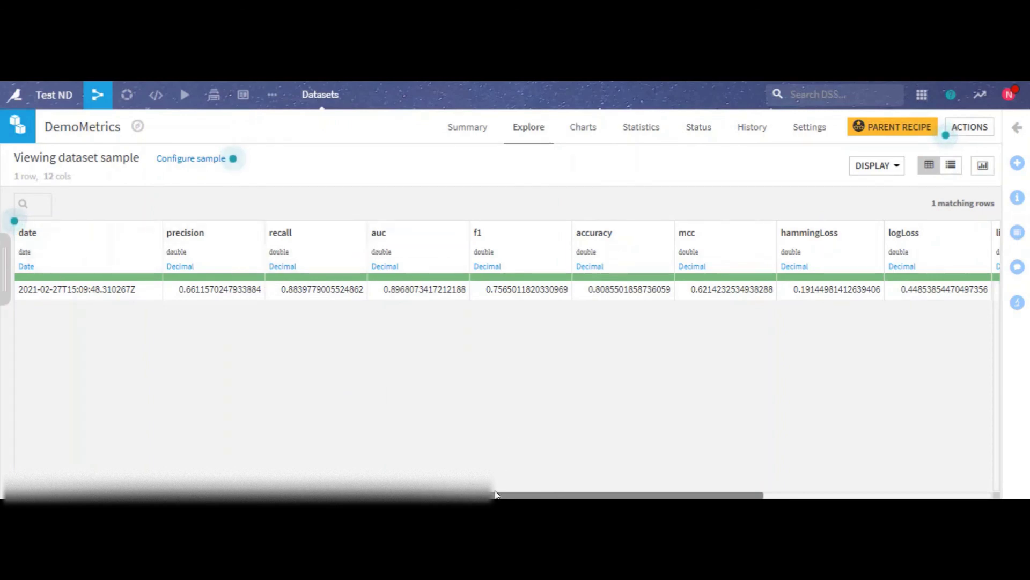
left_click_drag(644, 495, 919, 468)
left_click_drag(662, 495, 427, 491)
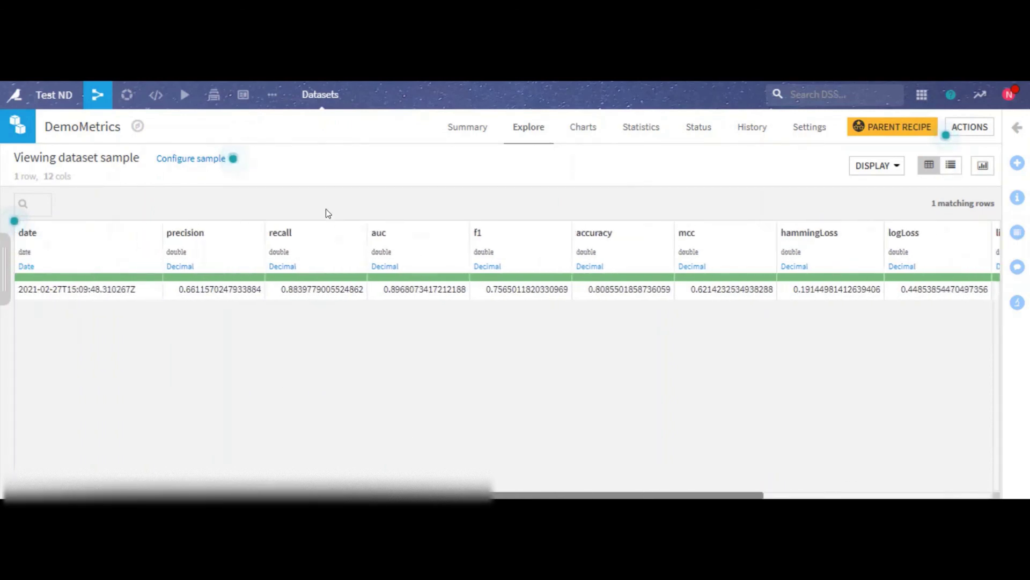
left_click(95, 94)
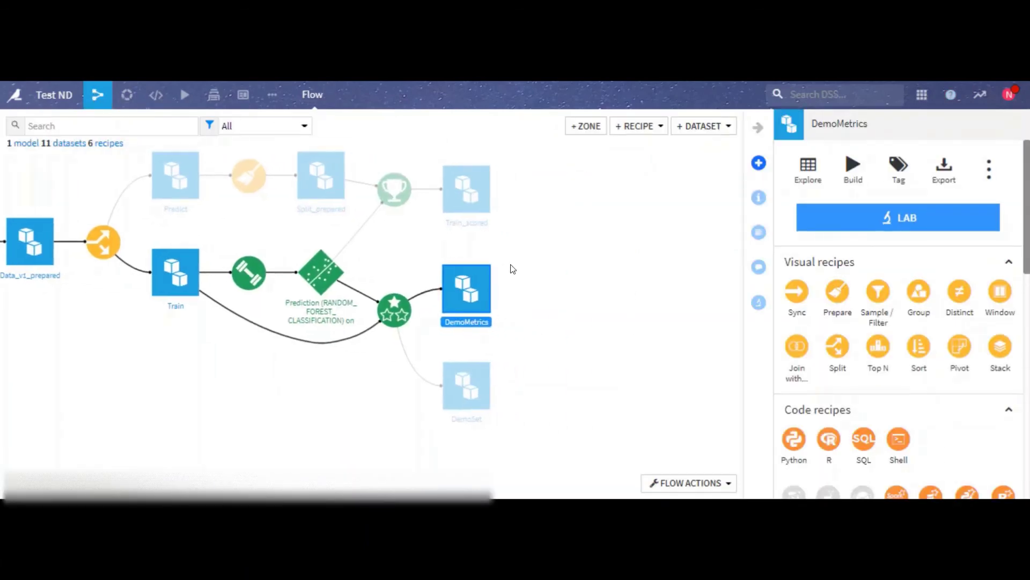
- Open the DemoSet dataset, examine its class probability, prediction and prediction_correct columns, and return to the flow
left_click(472, 391)
double_click(472, 391)
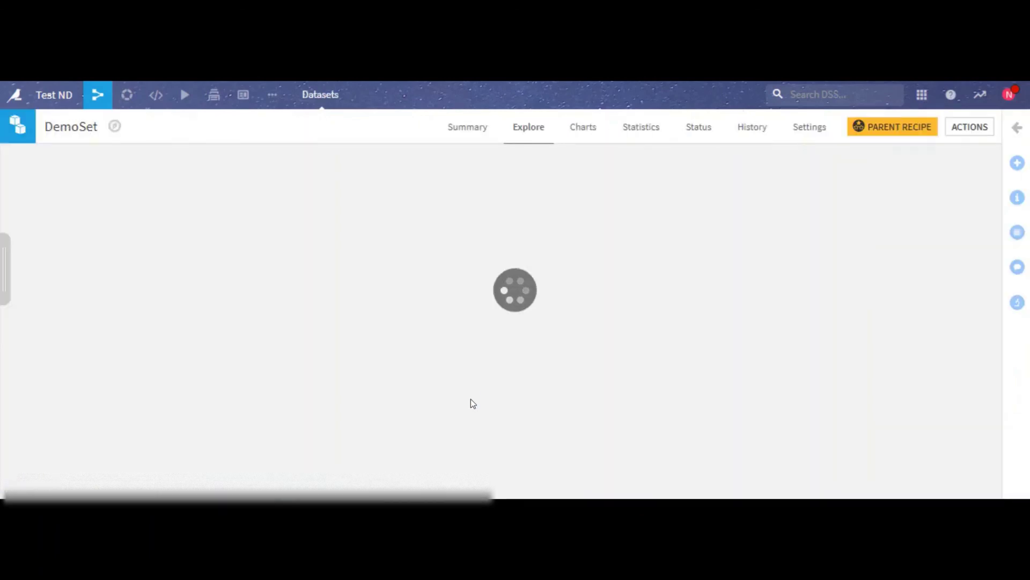
scroll(924, 477, "right", 10)
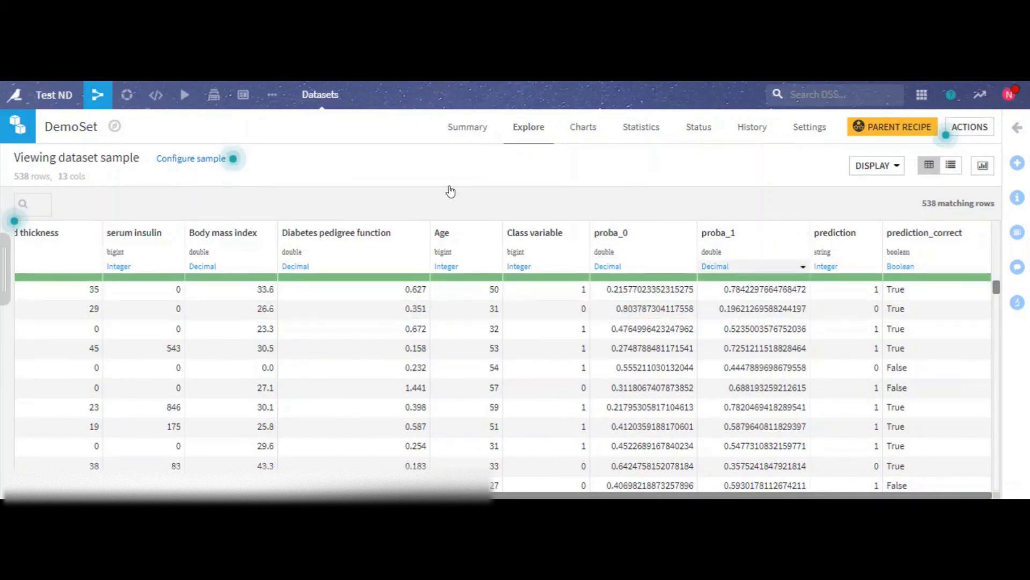
left_click(129, 122)
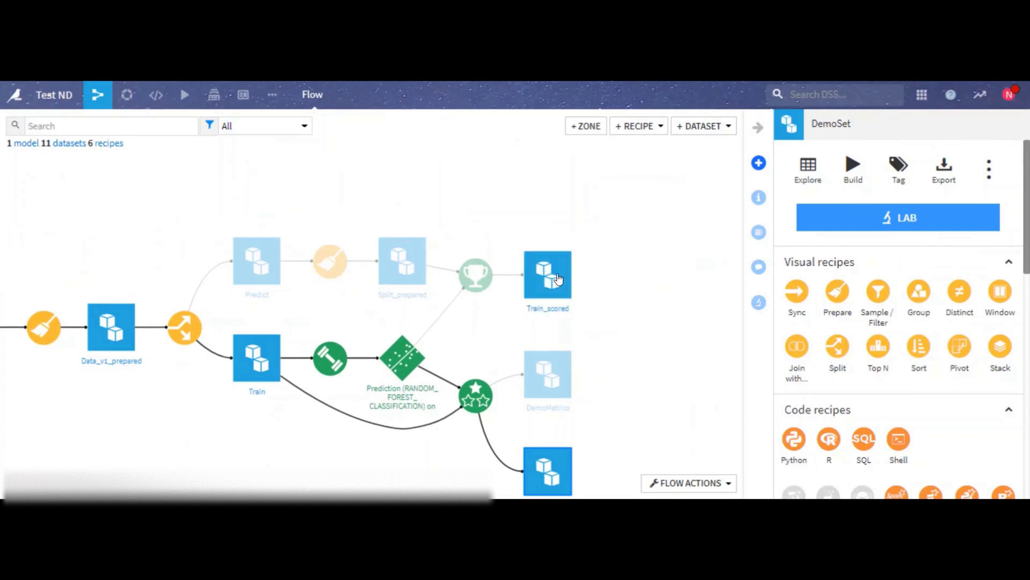
- Build the Train_scored dataset and return to the flow with nothing selected
double_click(547, 275)
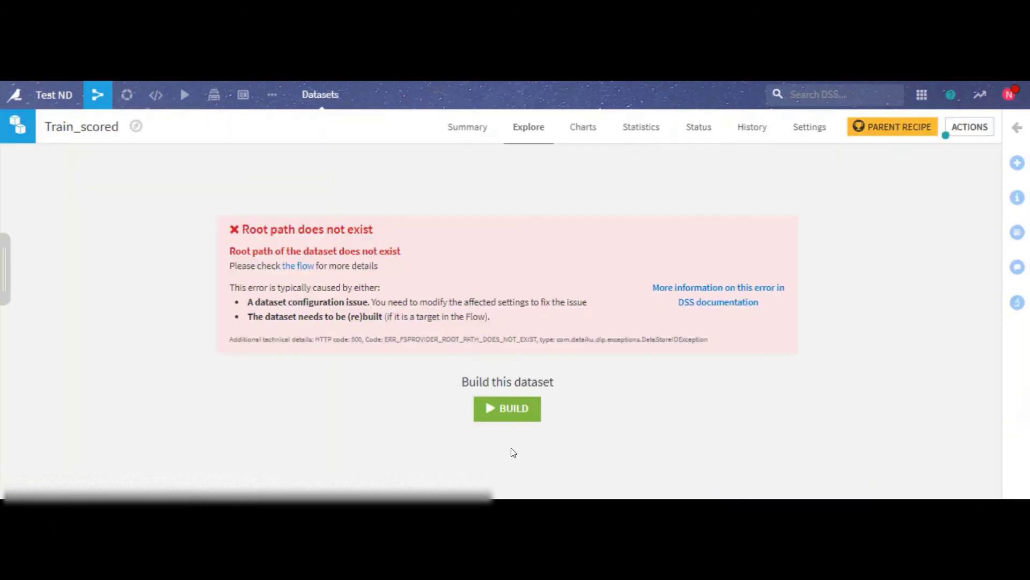
left_click(509, 411)
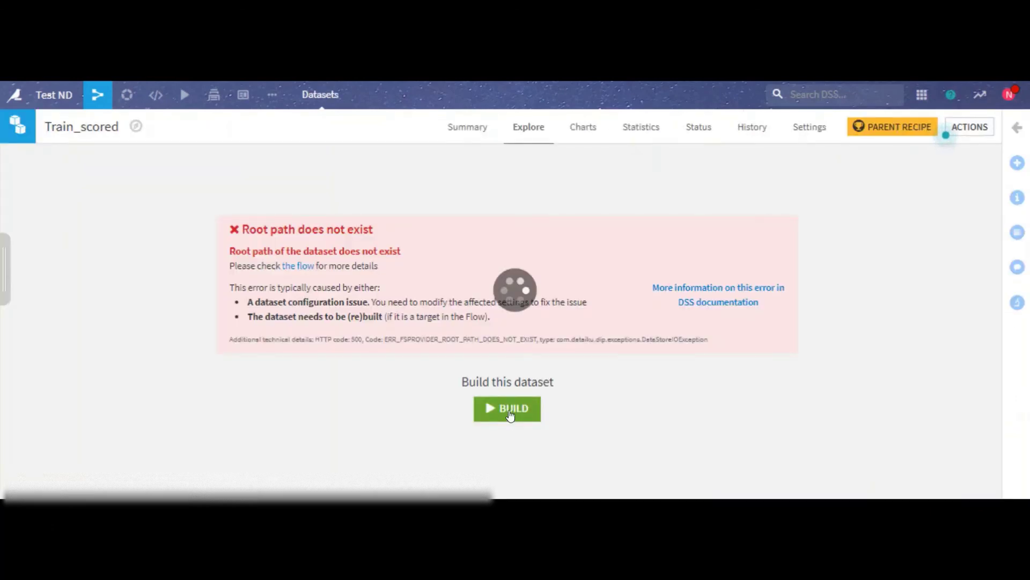
left_click(735, 396)
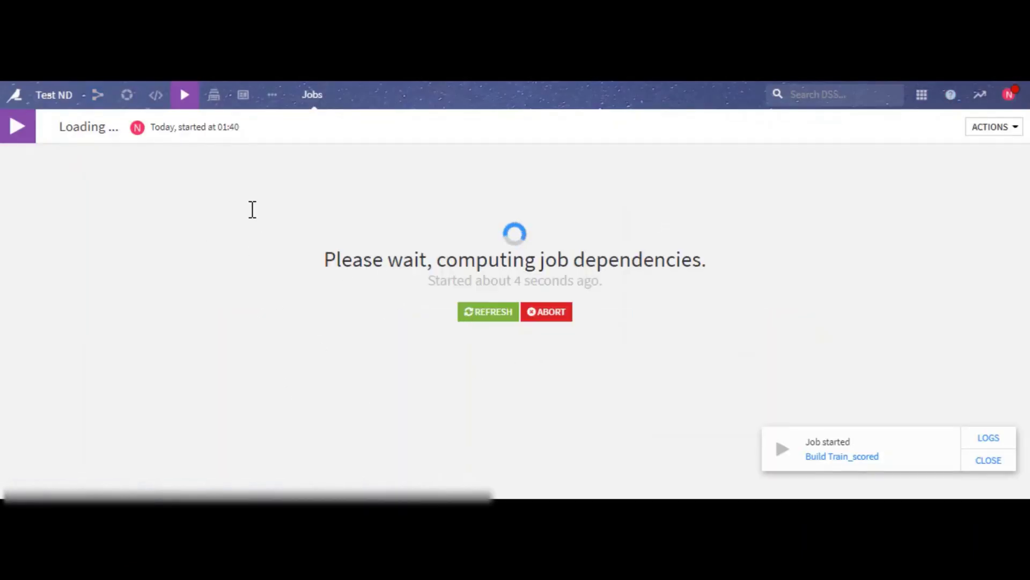
left_click(99, 97)
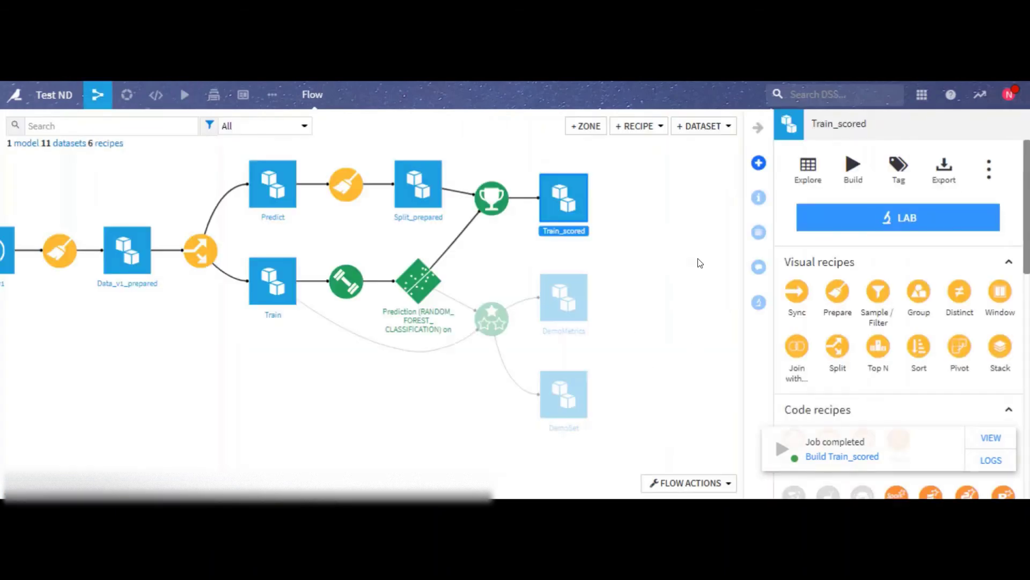
left_click(701, 263)
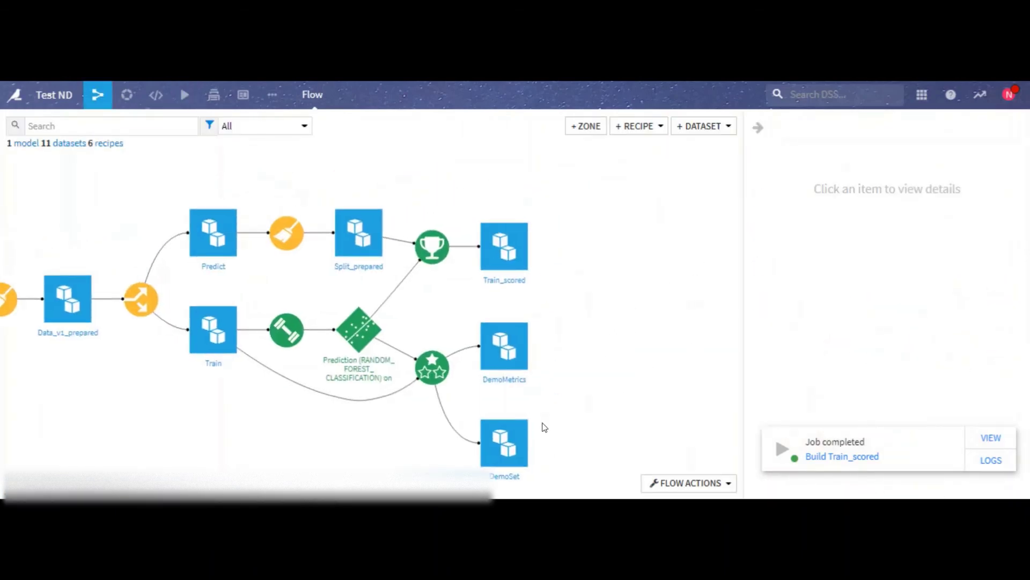
- Open the Train_scored dataset, review its proba_0, proba_1 and prediction columns down the rows, and return to the flow
double_click(502, 252)
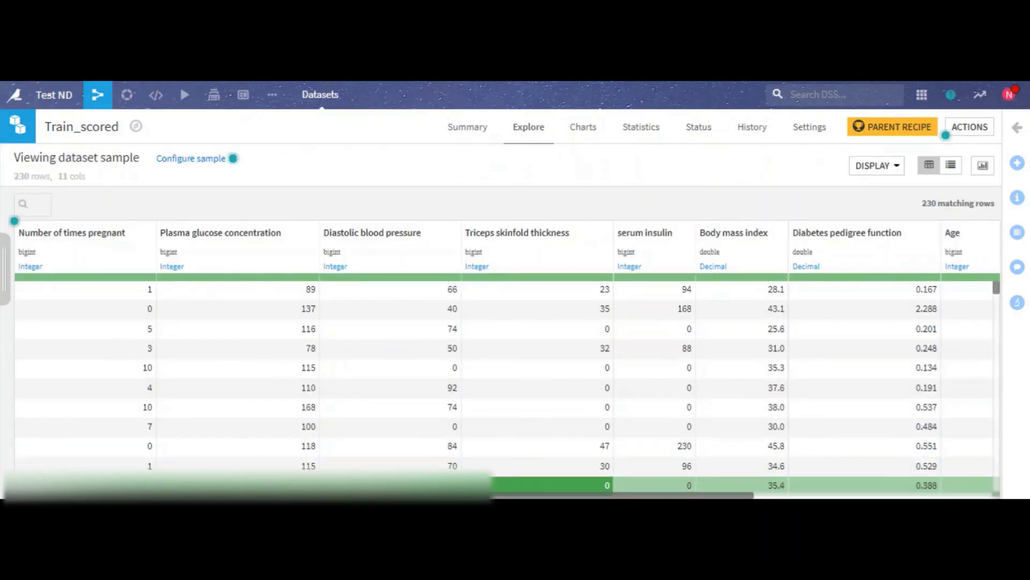
scroll(888, 485, "right", 5)
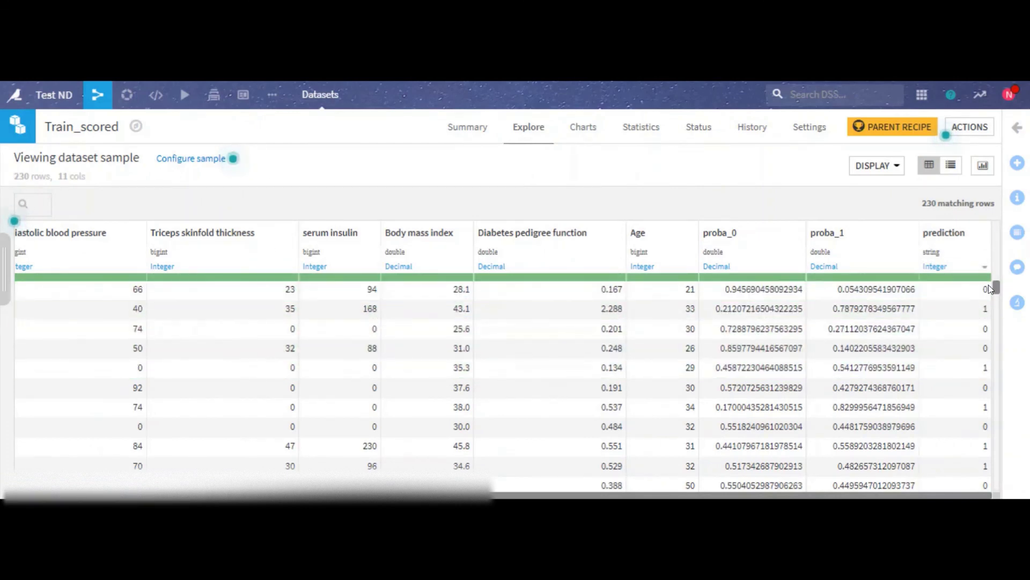
scroll(1004, 370, "down", 10)
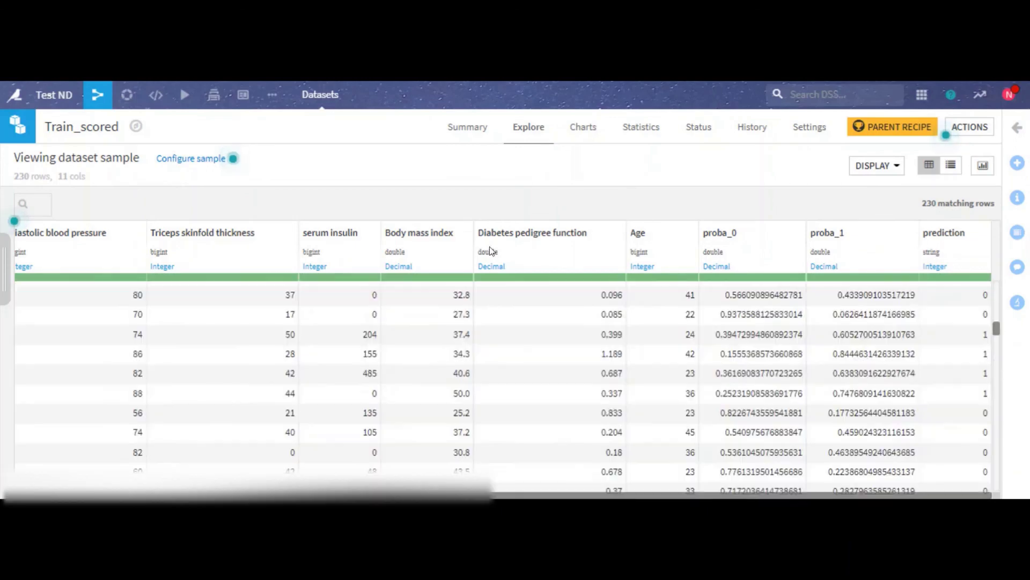
left_click(98, 97)
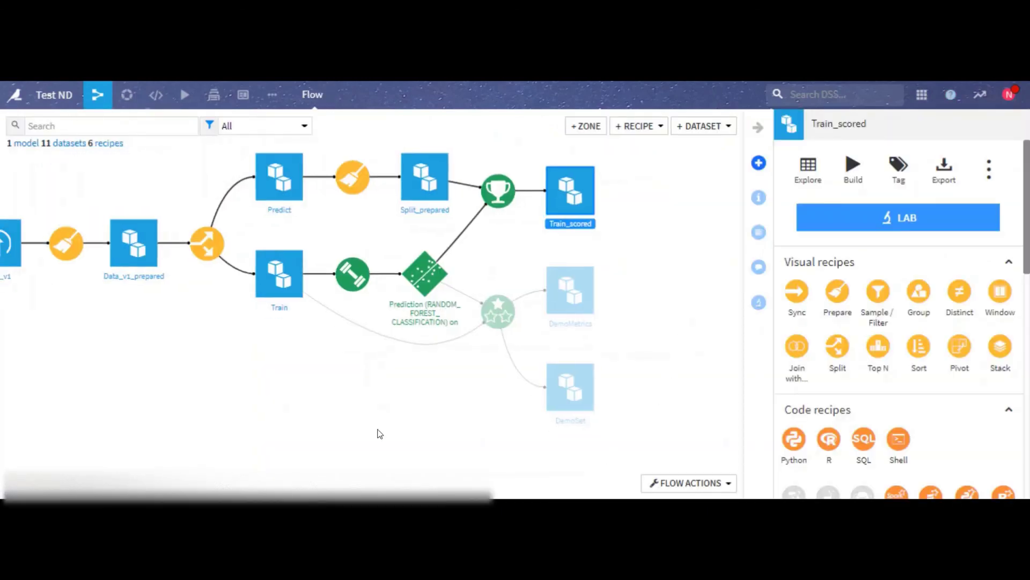
- Review the whole flow, inspect the versions of the deployed random forest classification model, and return to the flow
left_click_drag(308, 379, 403, 404)
scroll(403, 403, "down", 1)
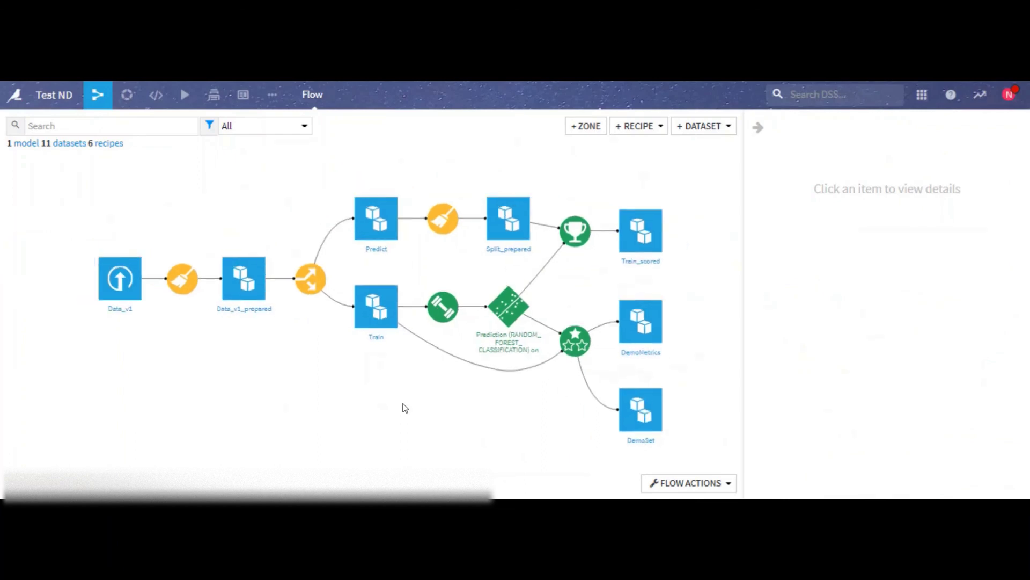
scroll(405, 408, "down", 1)
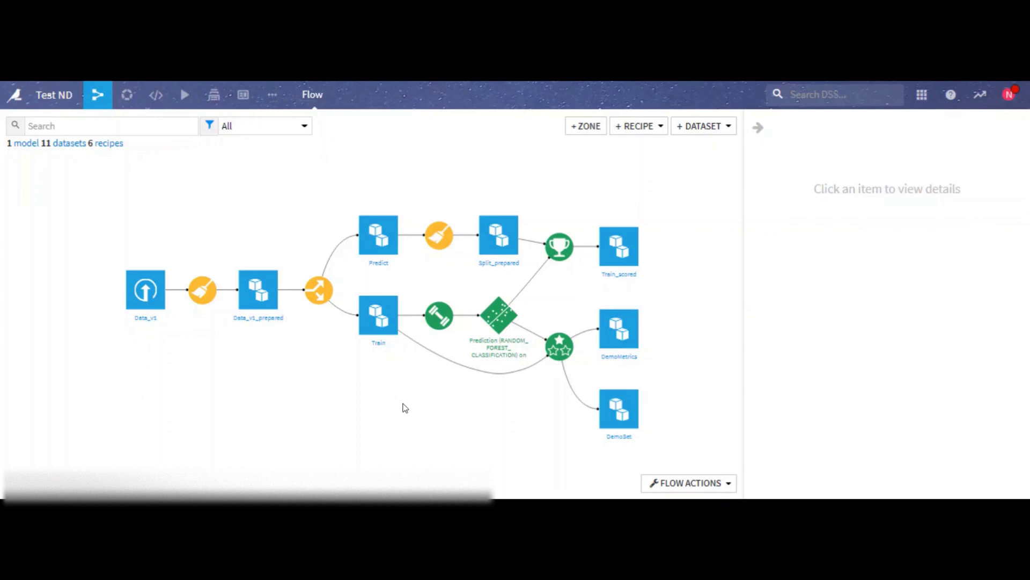
left_click(556, 348)
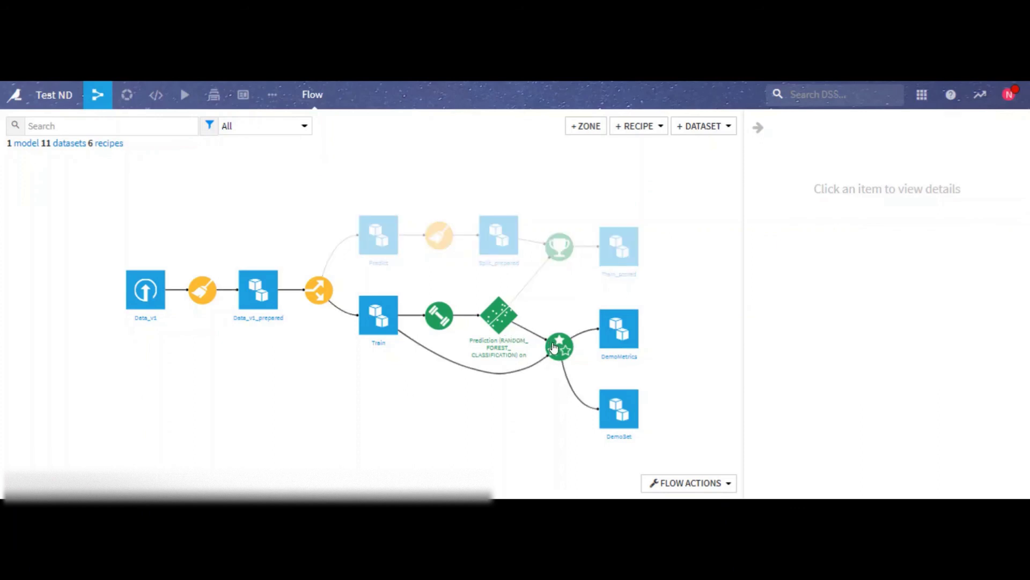
left_click(490, 317)
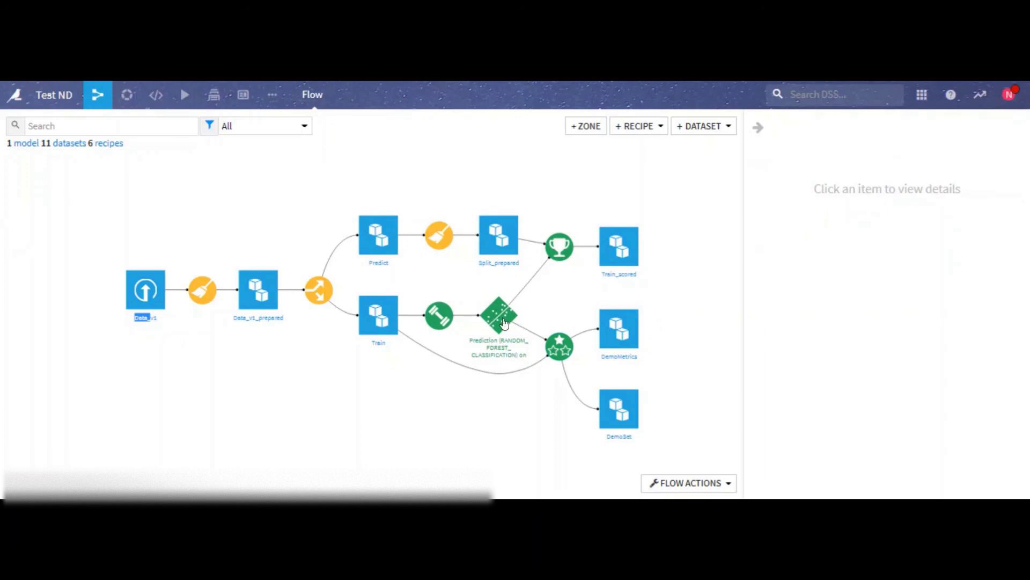
left_click(502, 317)
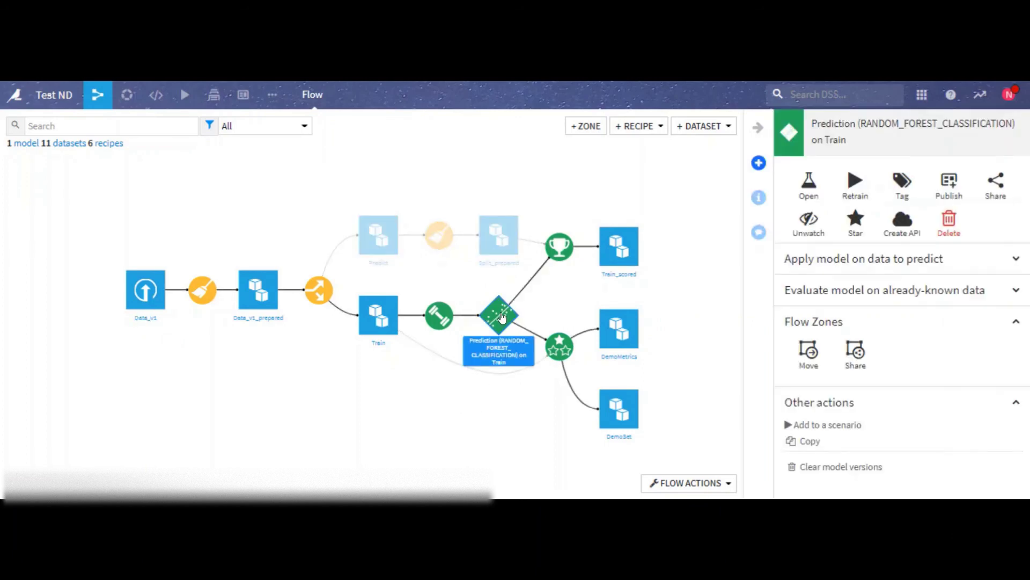
double_click(502, 317)
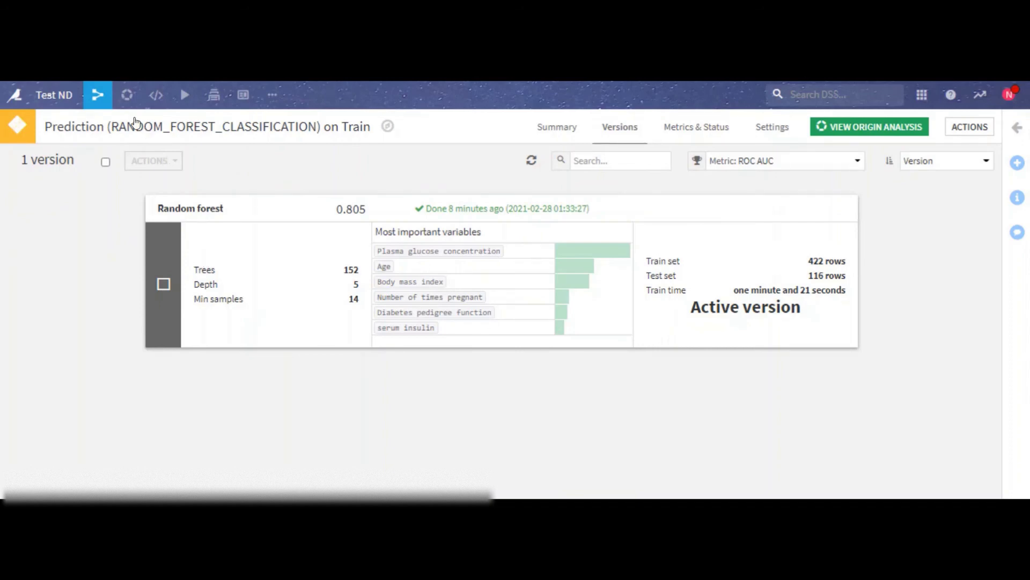
left_click(97, 94)
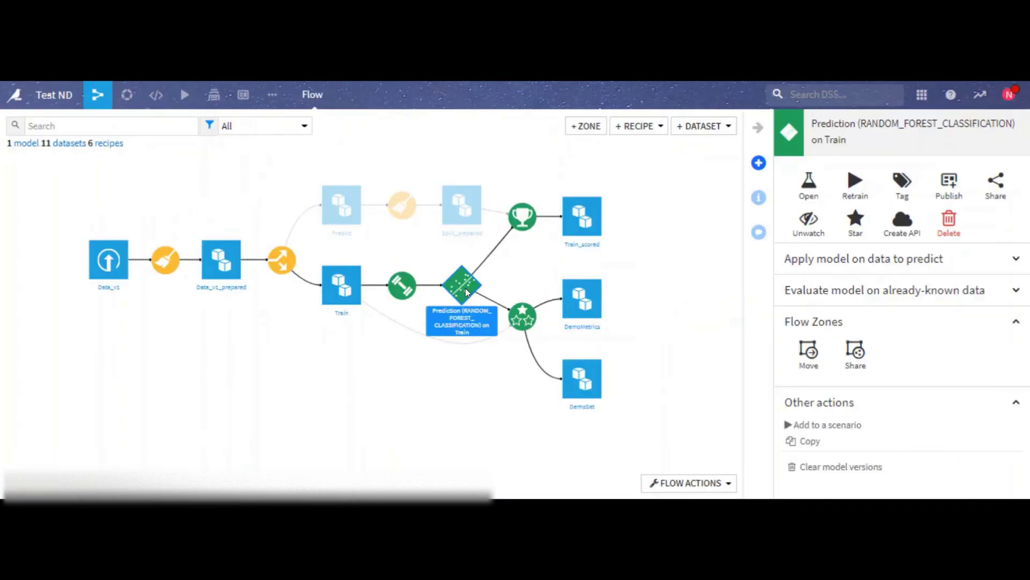
- Open the random forest model's training recipe, run it to retrain the model on Train, and return to the flow
left_click(403, 287)
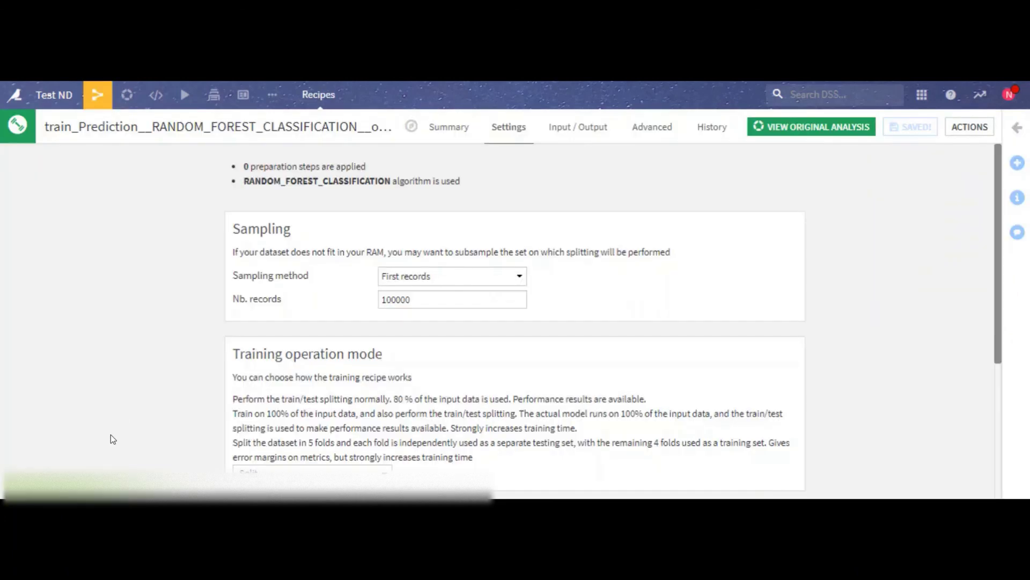
left_click(97, 95)
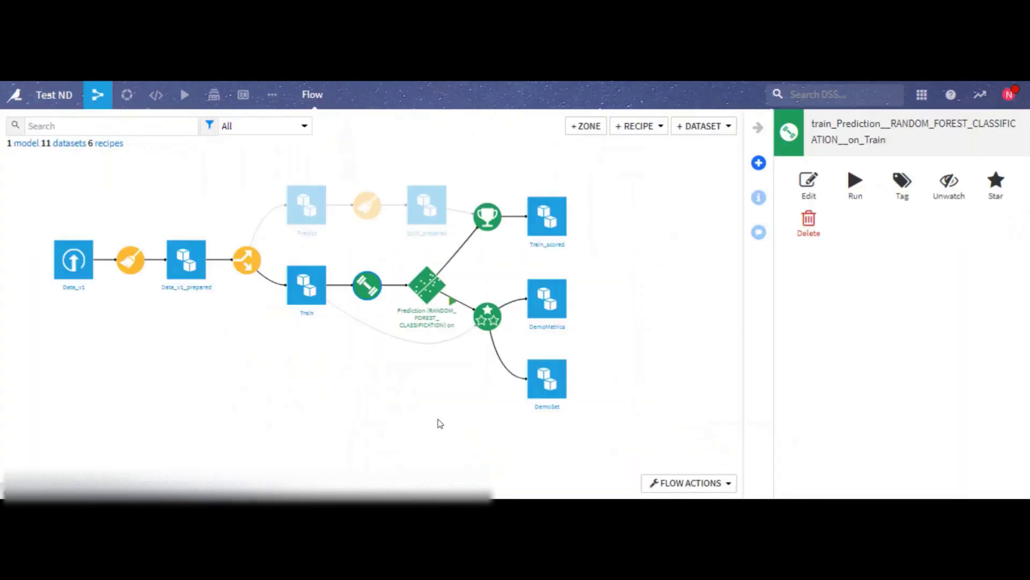
left_click(453, 392)
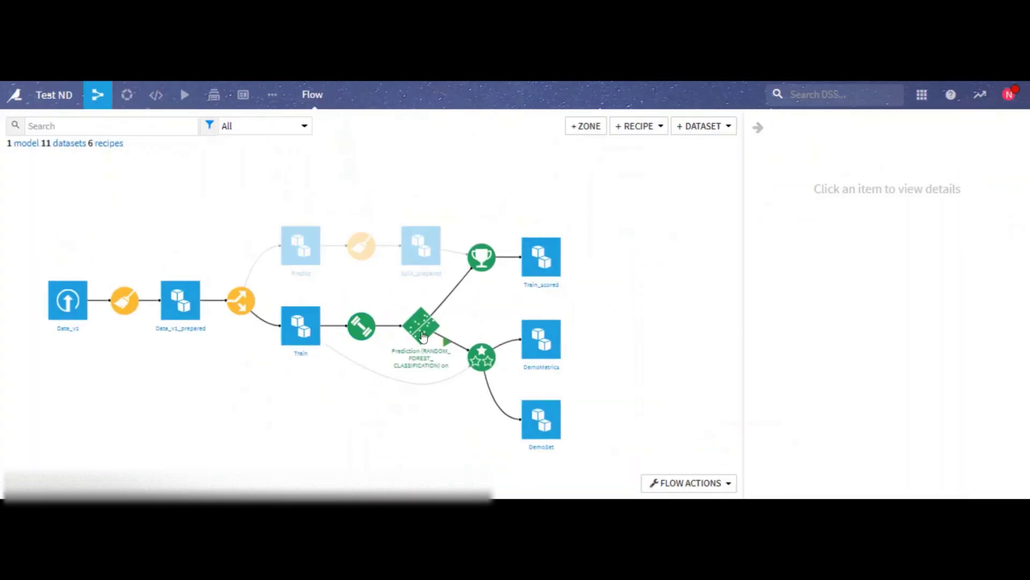
- Check the retraining progress and the active version in the random forest model's version list, and return to the flow
double_click(423, 335)
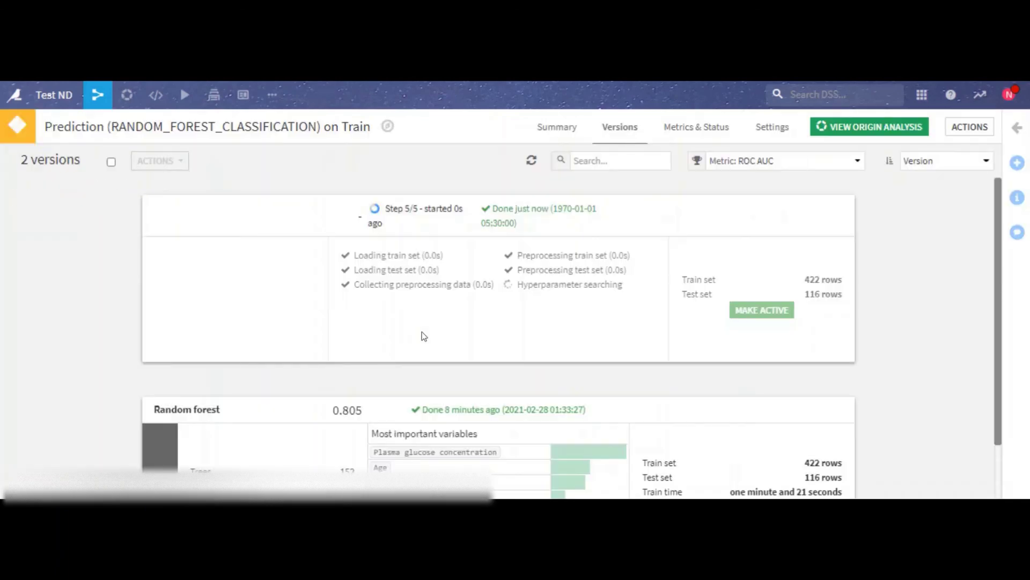
scroll(146, 399, "down", 1)
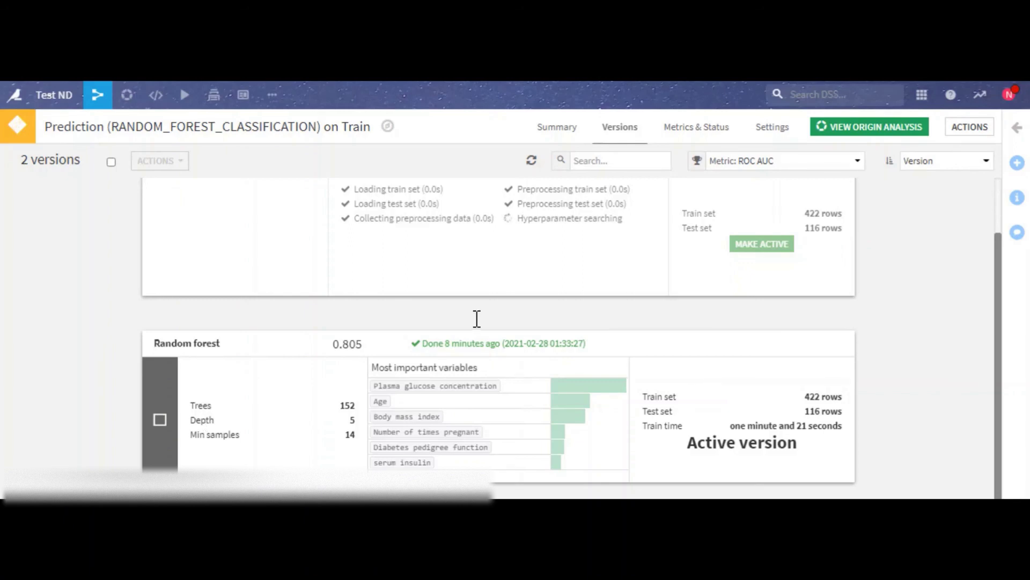
scroll(350, 345, "up", 1)
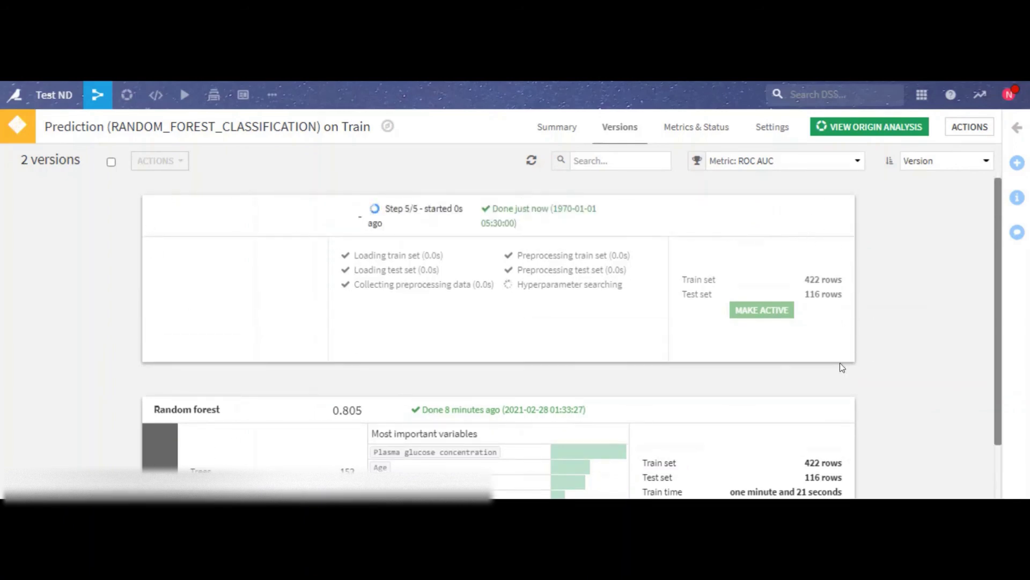
mouse_move(97, 97)
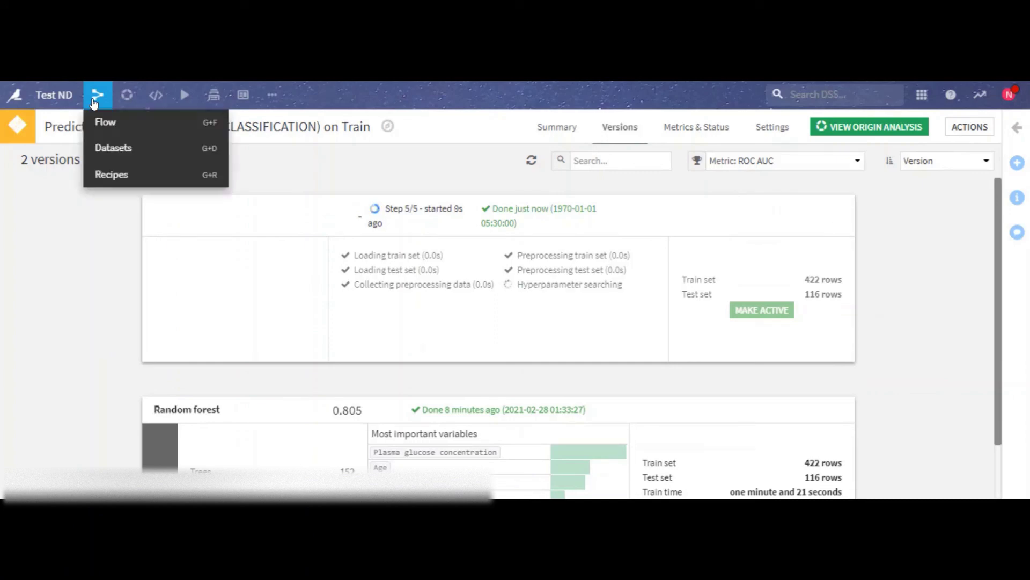
left_click(104, 122)
left_click(681, 404)
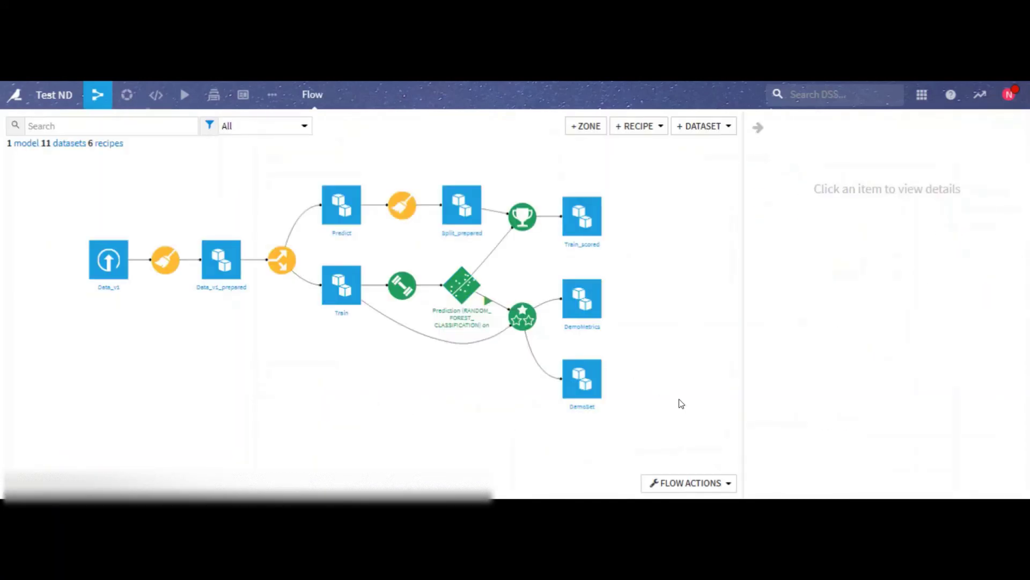